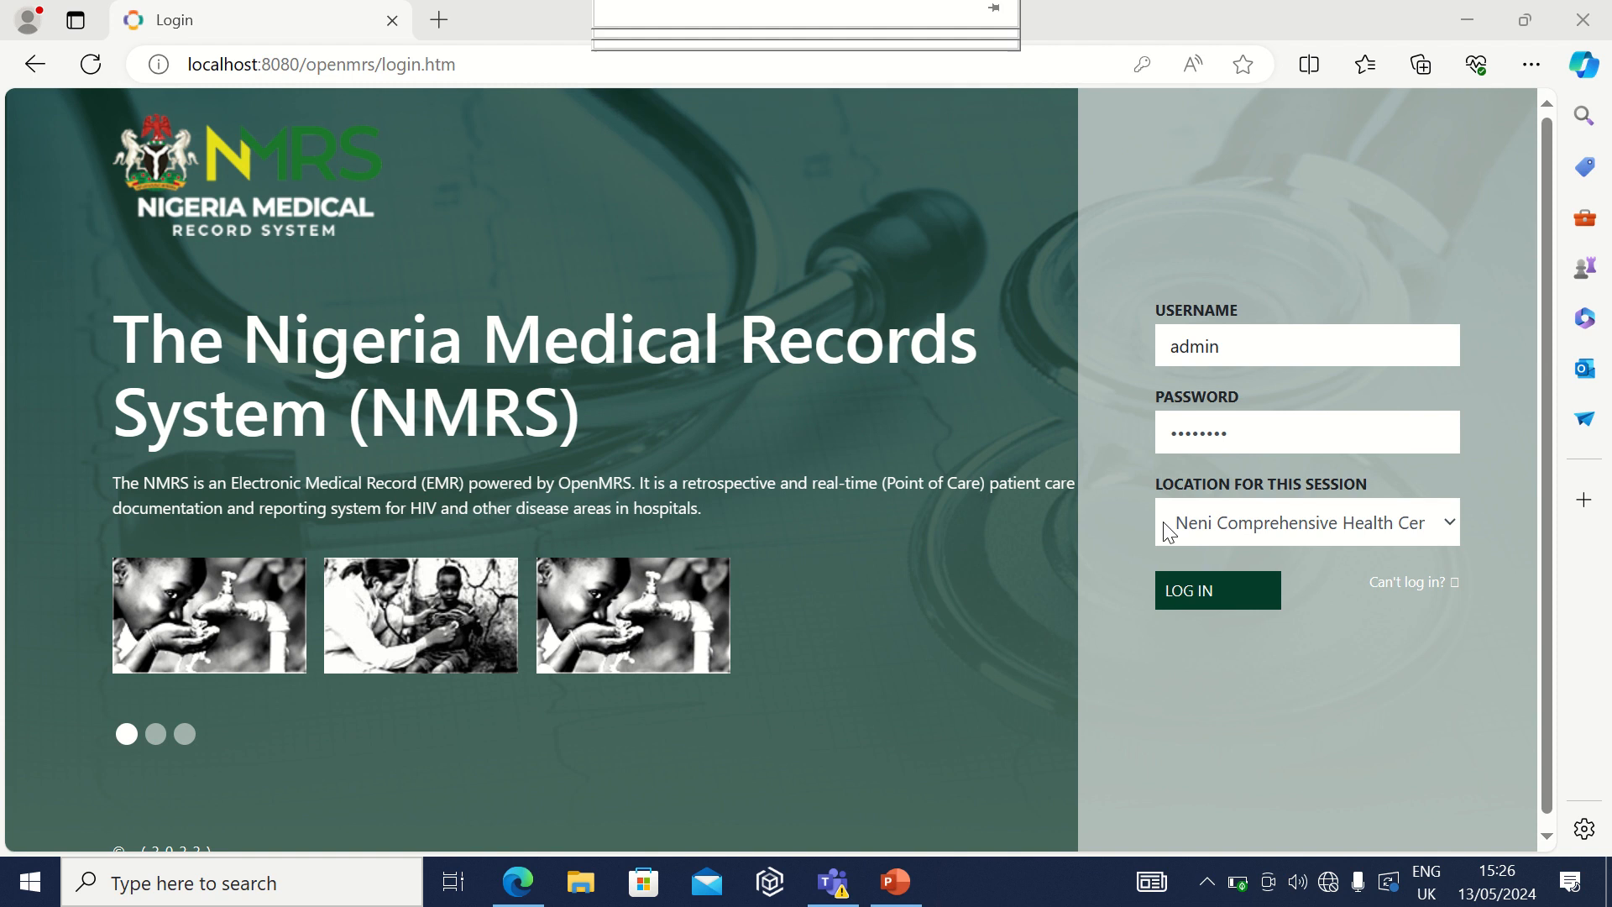
Step: Log in to NMRS as the administrator at the selected health centre location
{"action": "left_click", "coordinate": [1211, 590]}
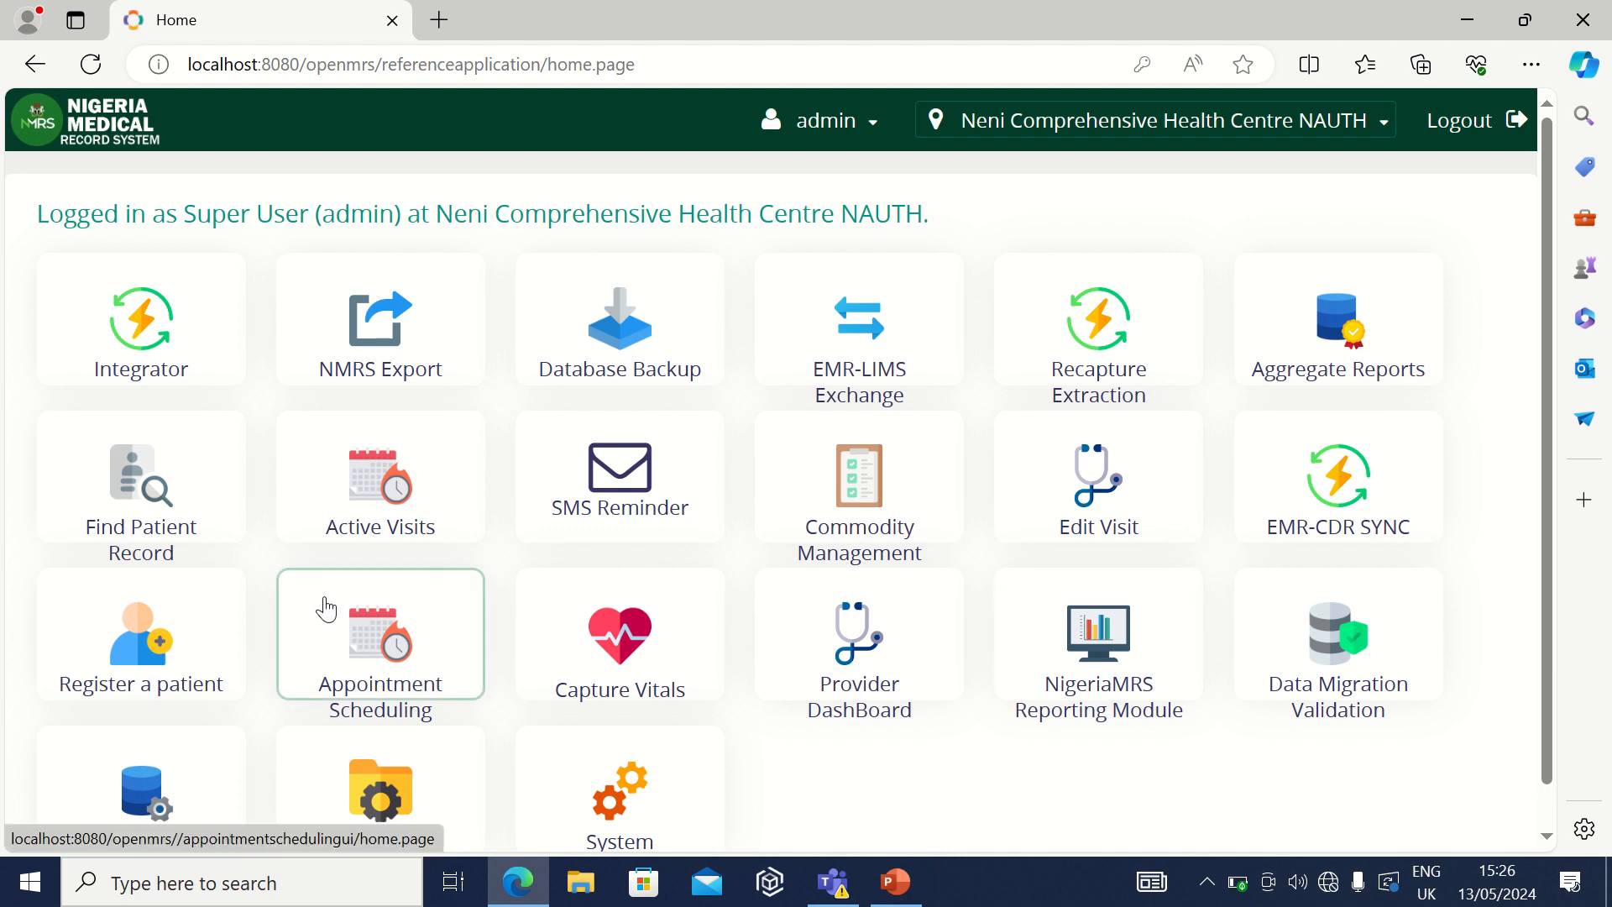
Step: Open the Register a patient form from the home page
{"action": "left_click", "coordinate": [161, 646]}
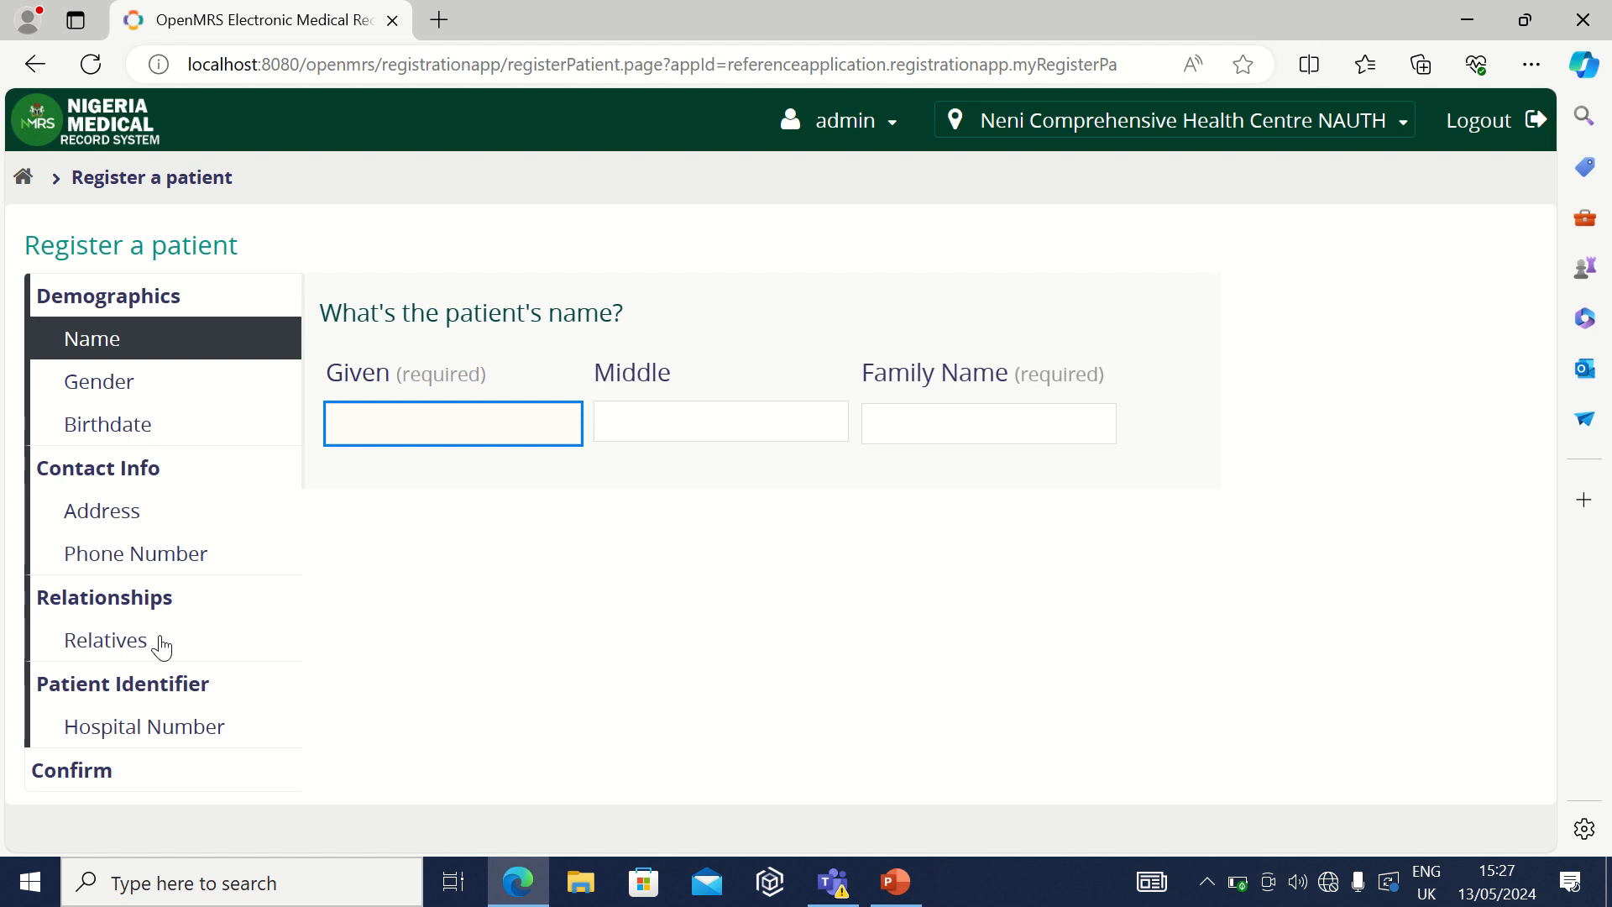
Step: Enter given name ABC and family name DEF using the saved autofill entry
{"action": "type", "text": "AB"}
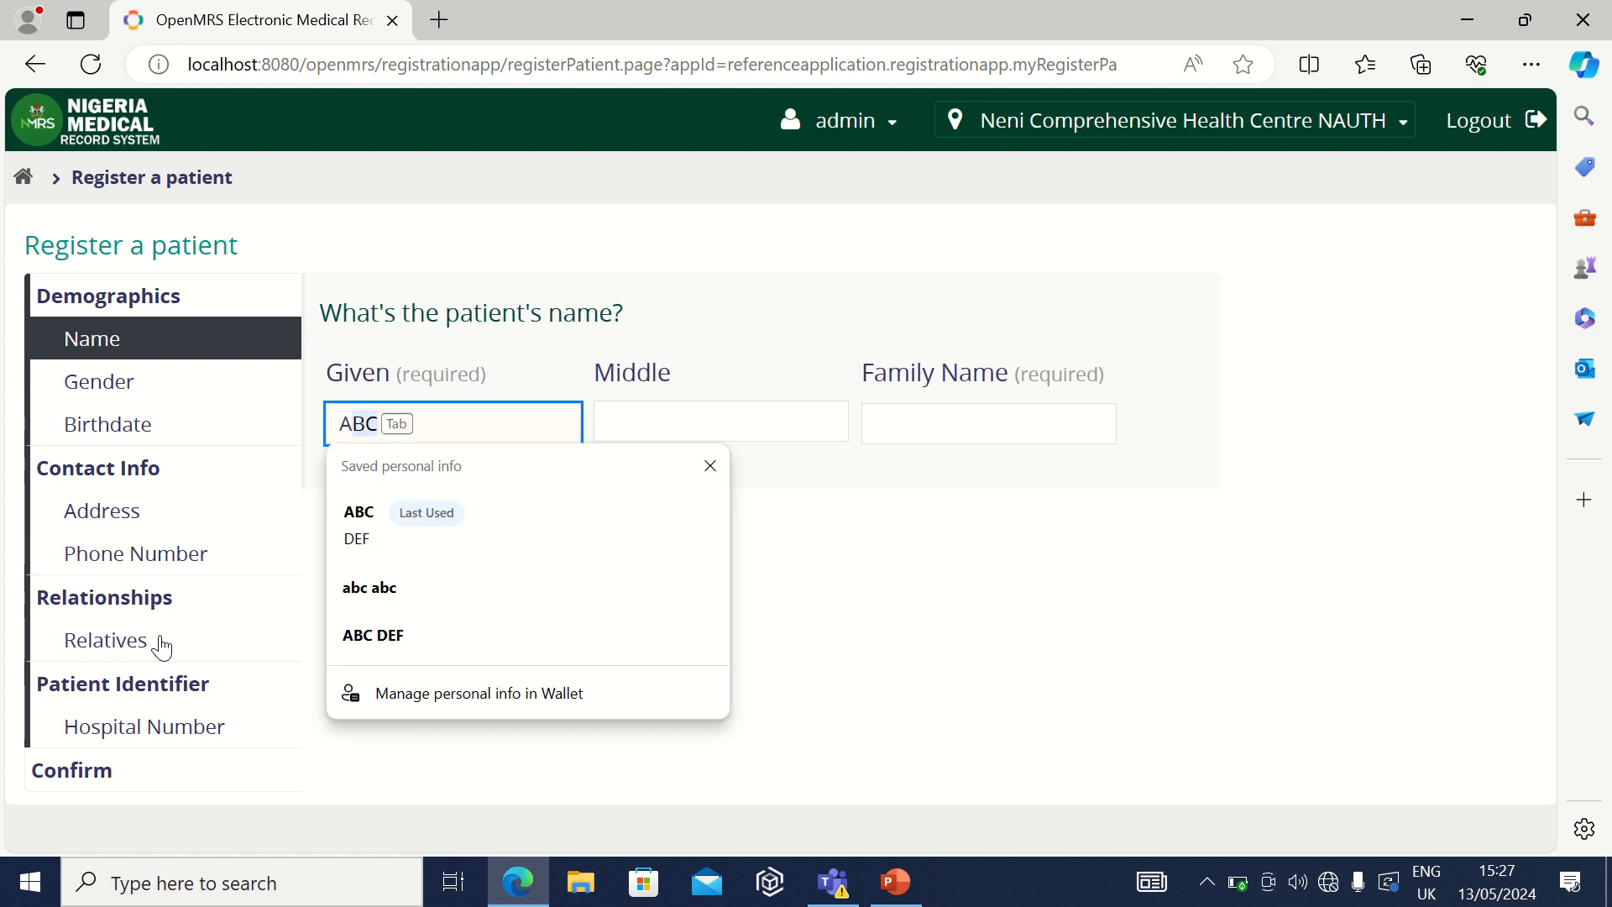
{"action": "type", "text": "C"}
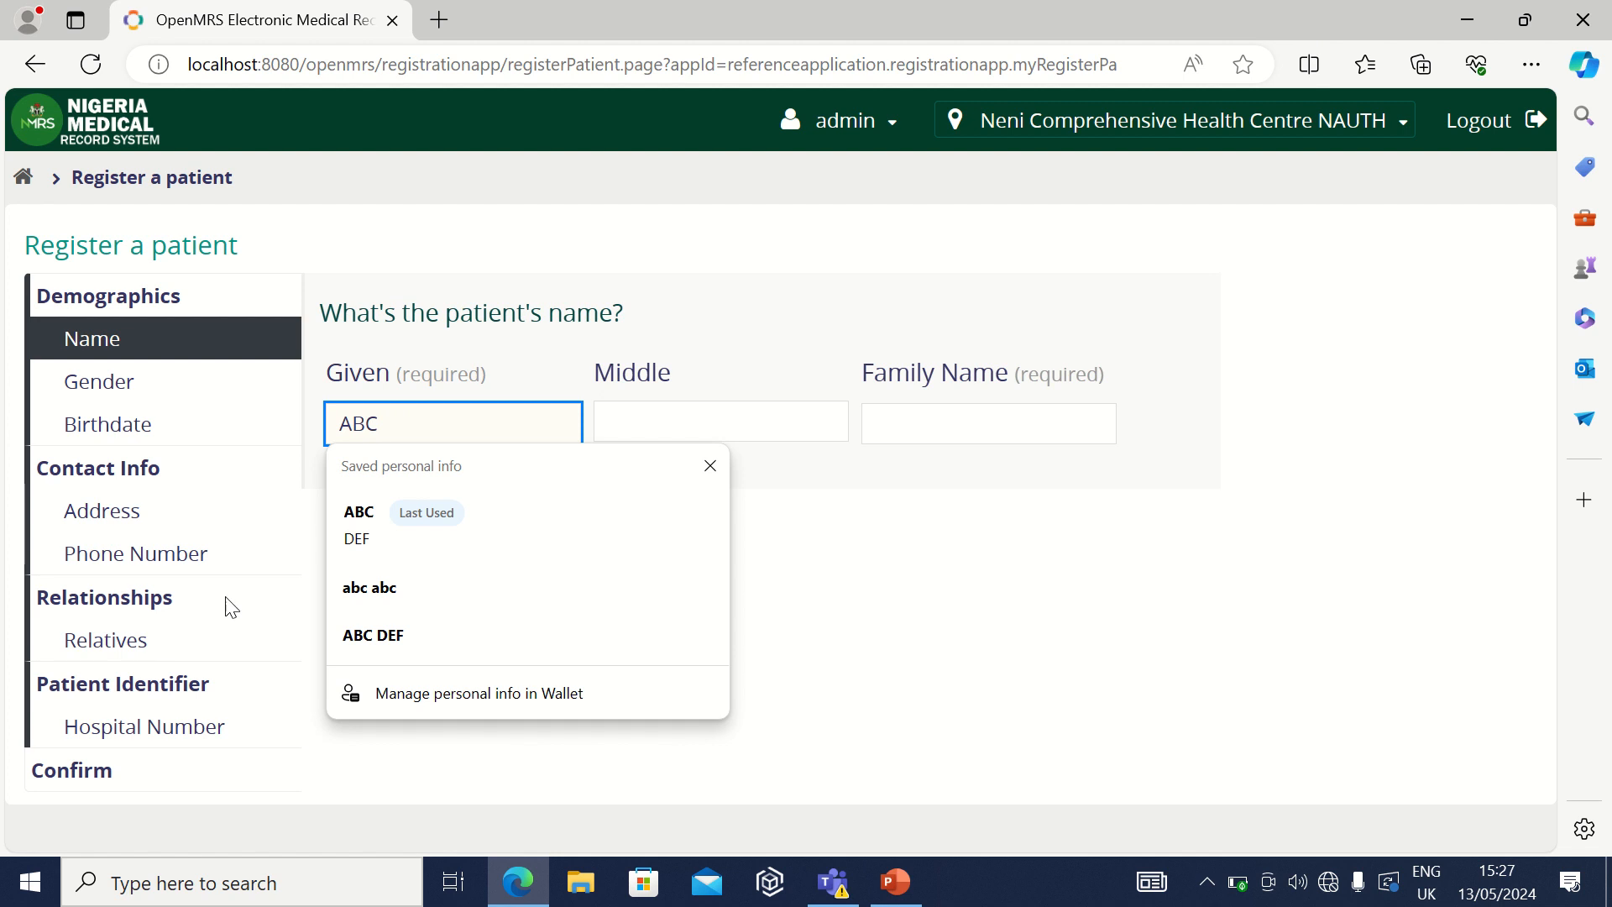
{"action": "left_click", "coordinate": [519, 509]}
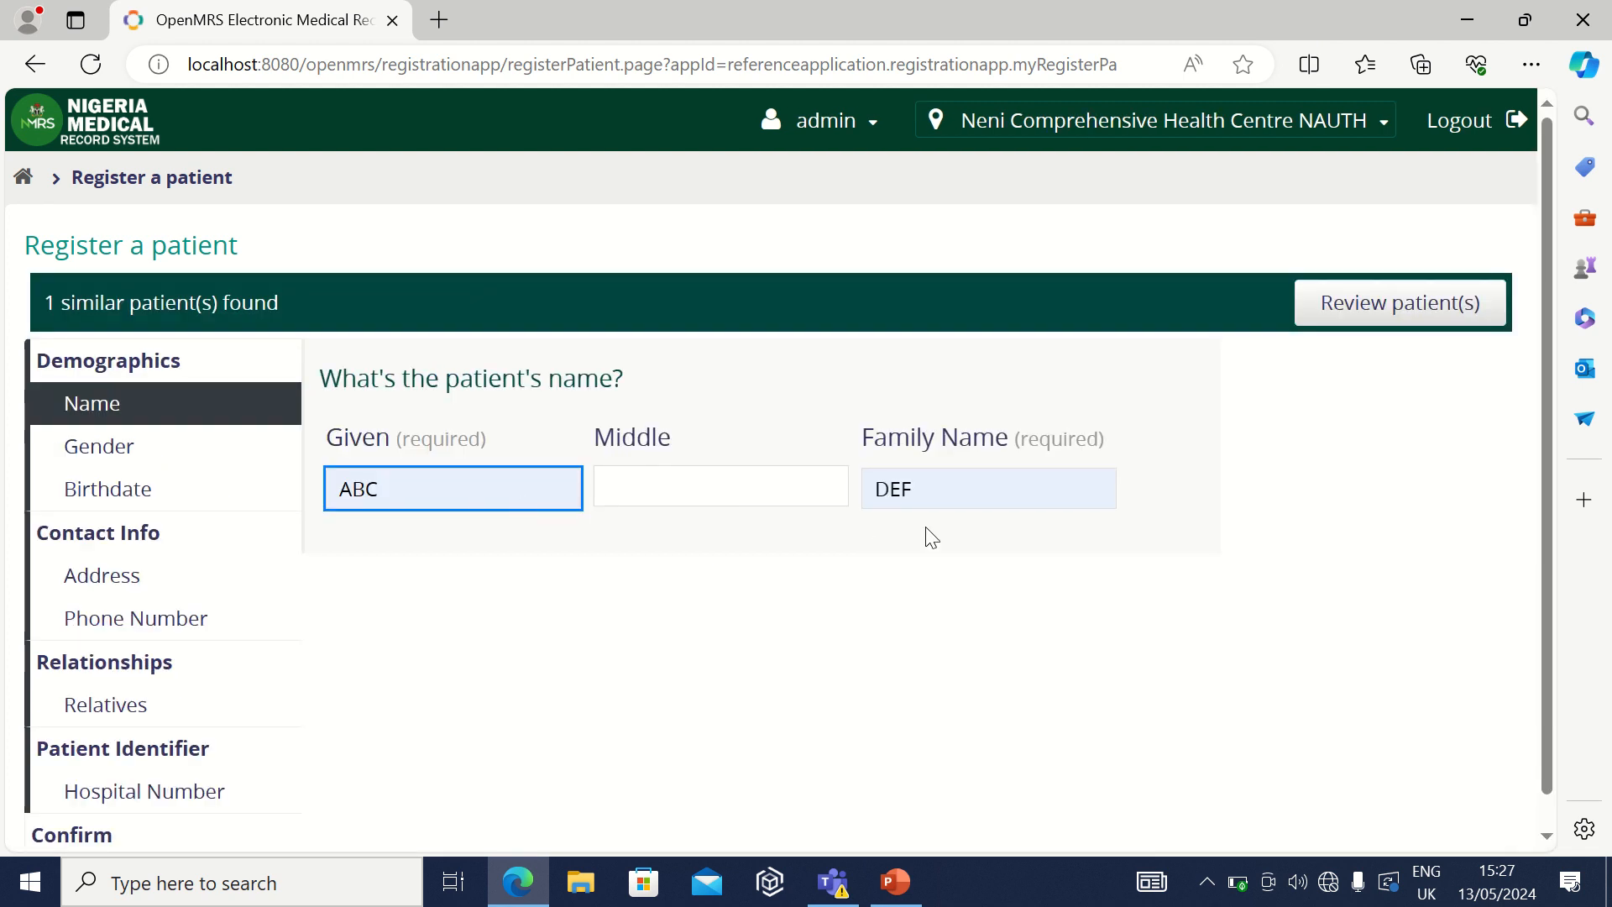
{"action": "left_click", "coordinate": [945, 493]}
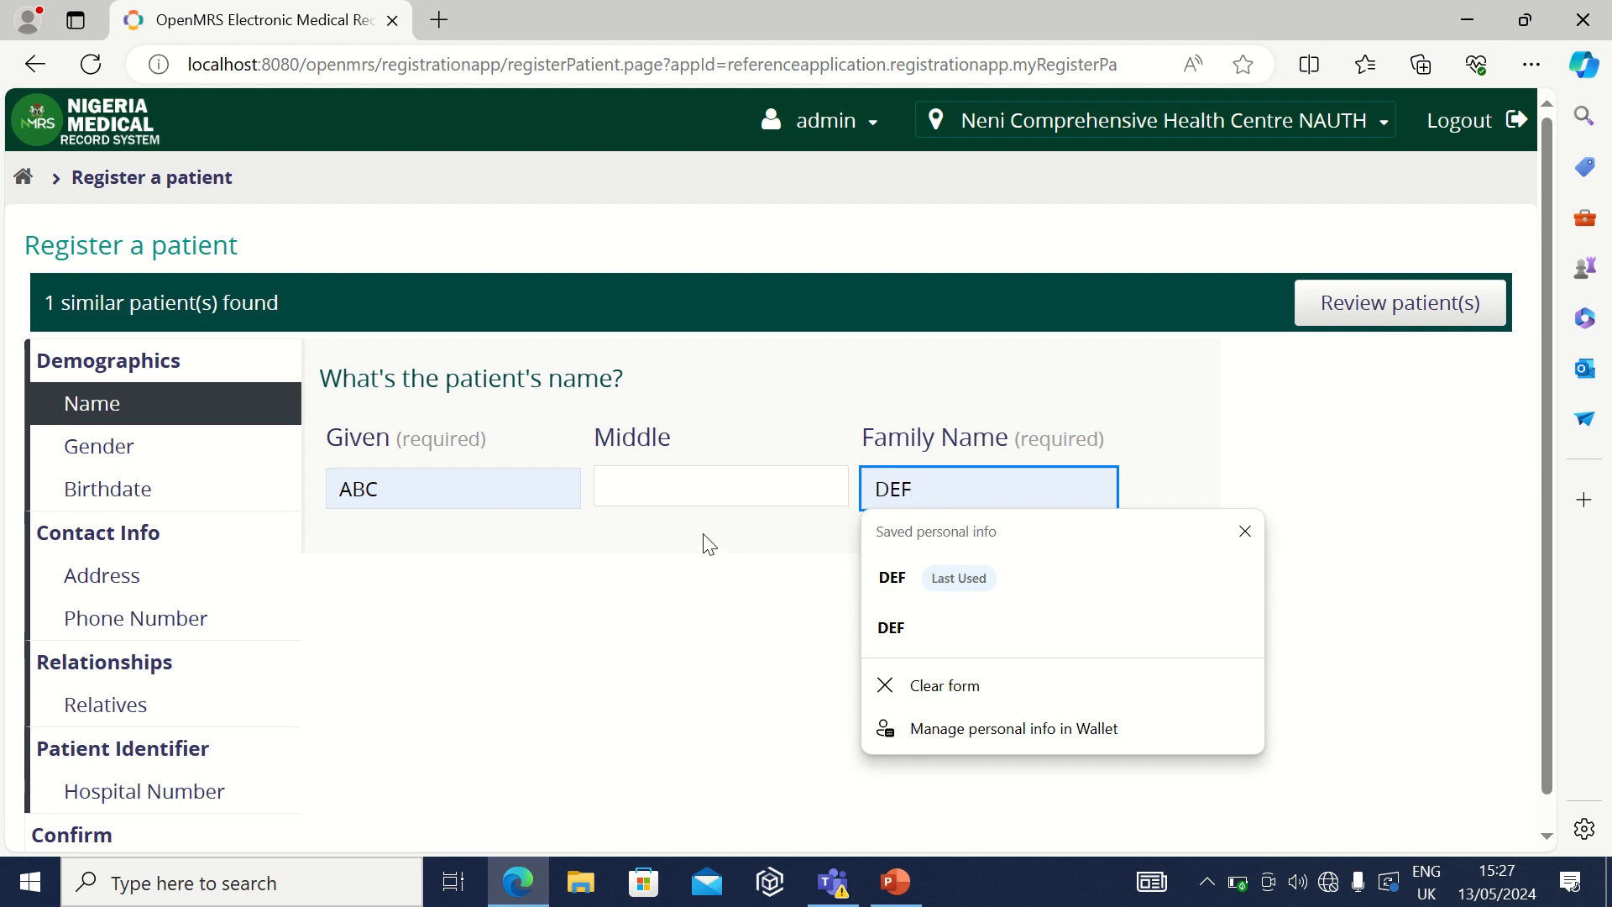
{"action": "left_click", "coordinate": [1315, 451]}
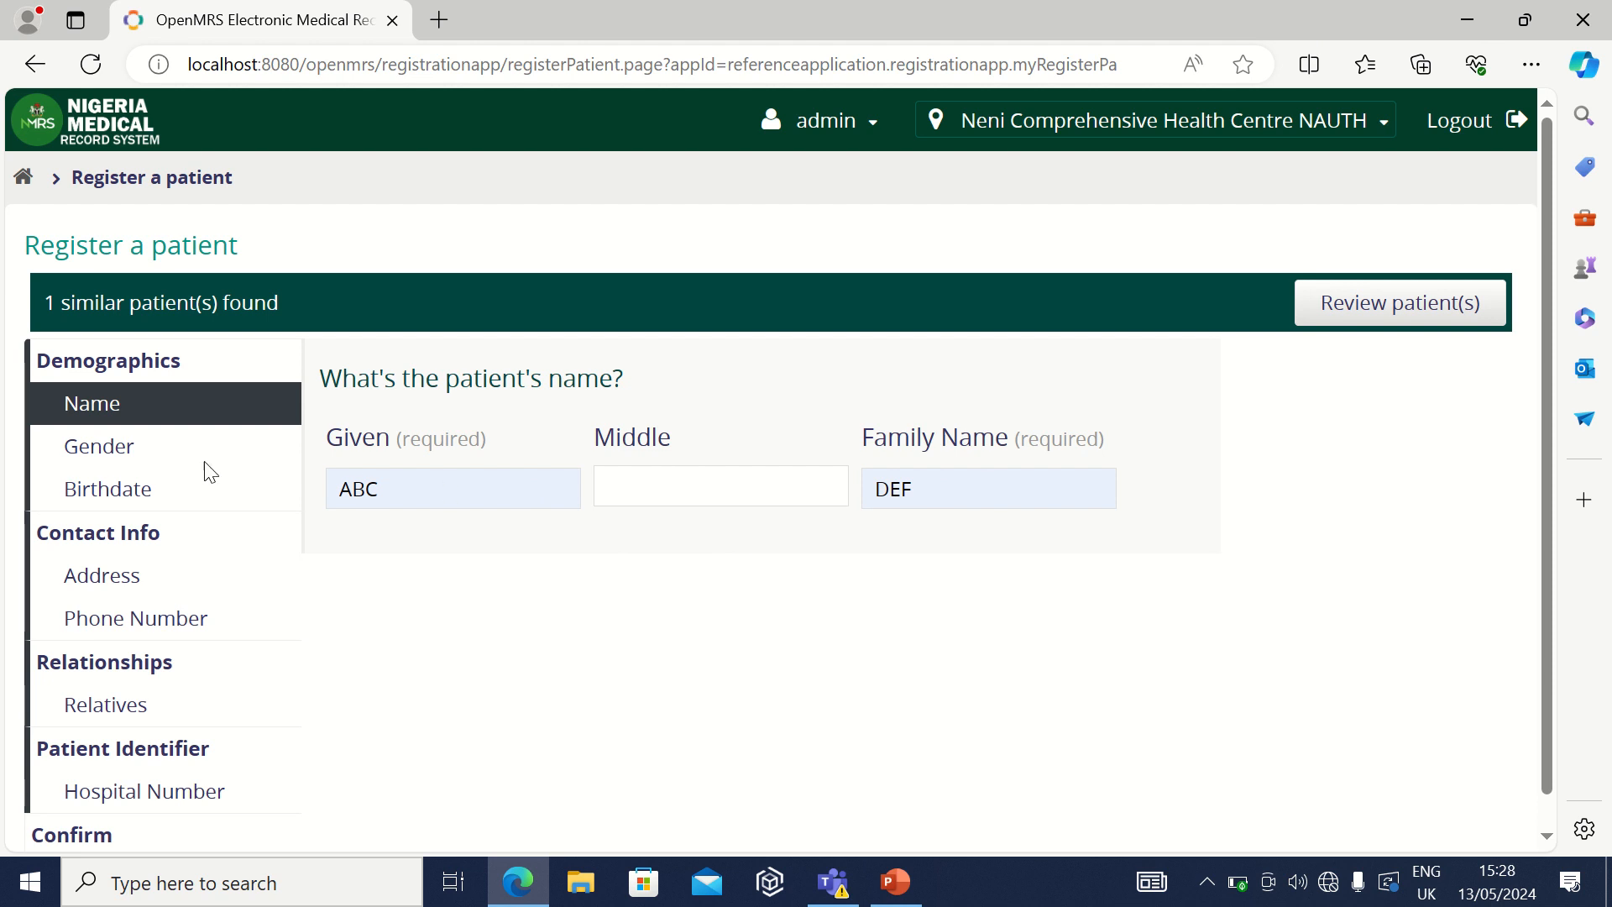
Step: Set the patient's gender to Male
{"action": "left_click", "coordinate": [165, 449]}
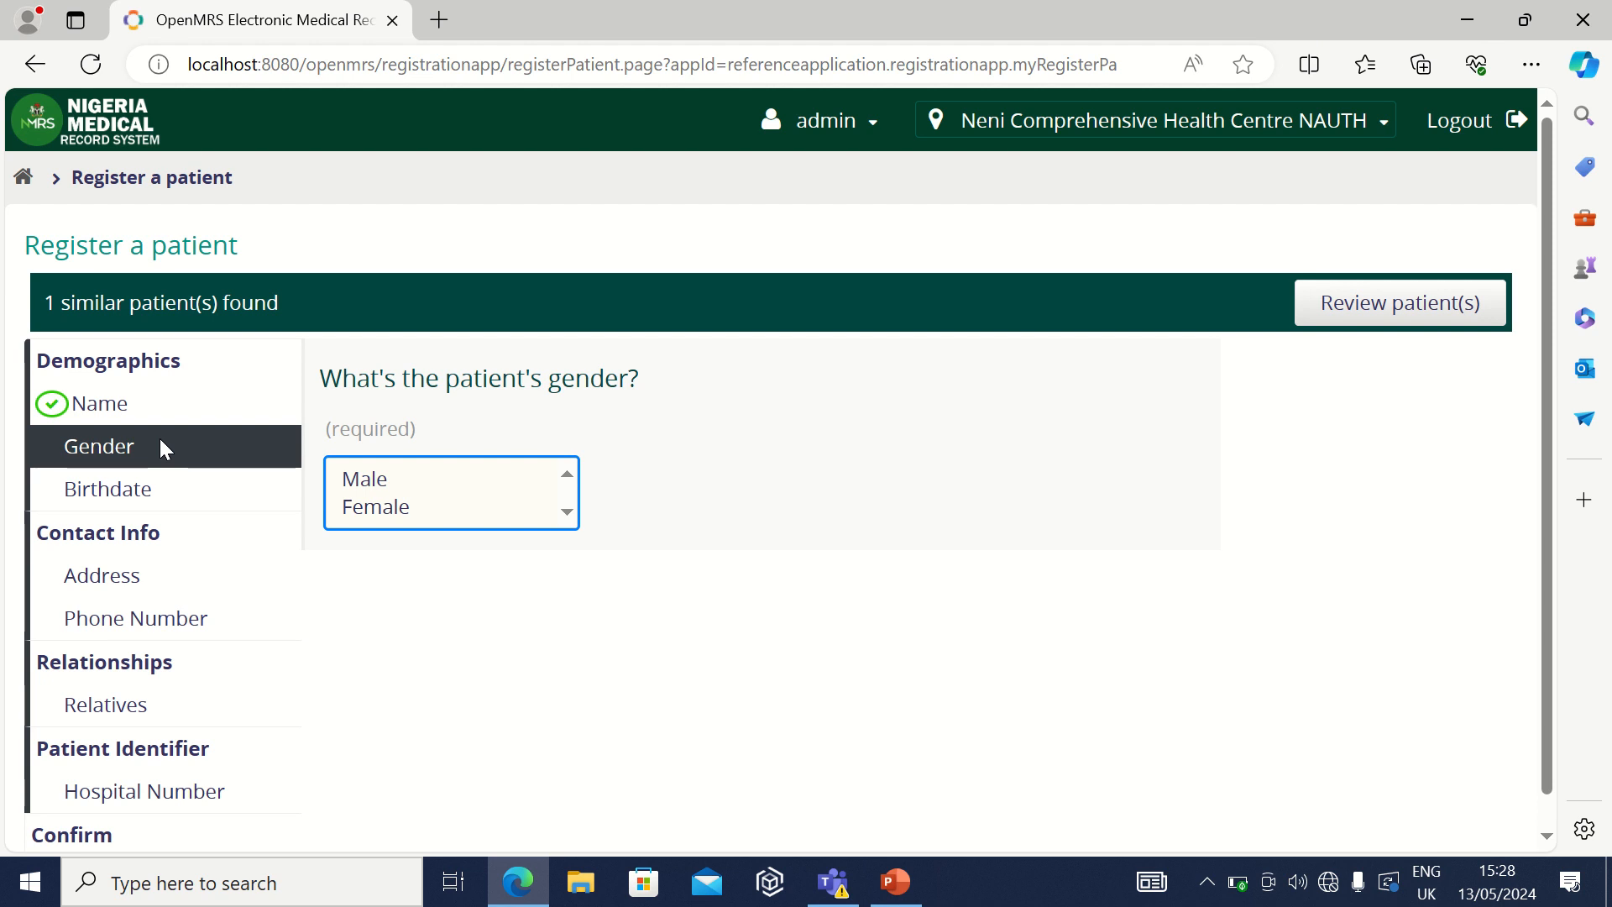
{"action": "left_click", "coordinate": [476, 480]}
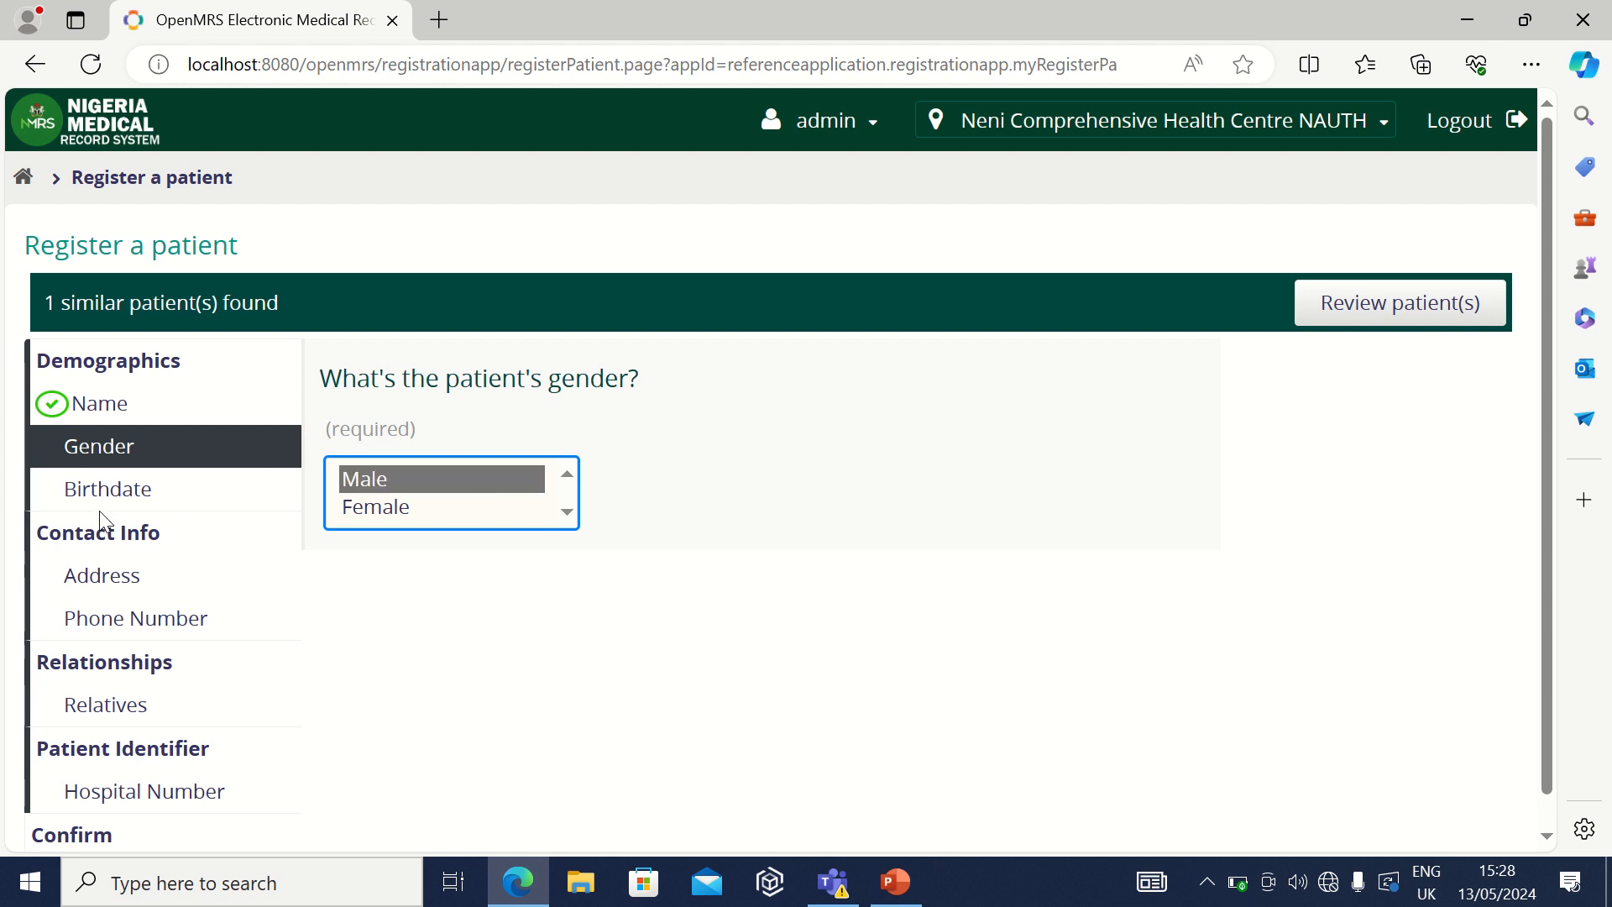
{"action": "left_click", "coordinate": [188, 491]}
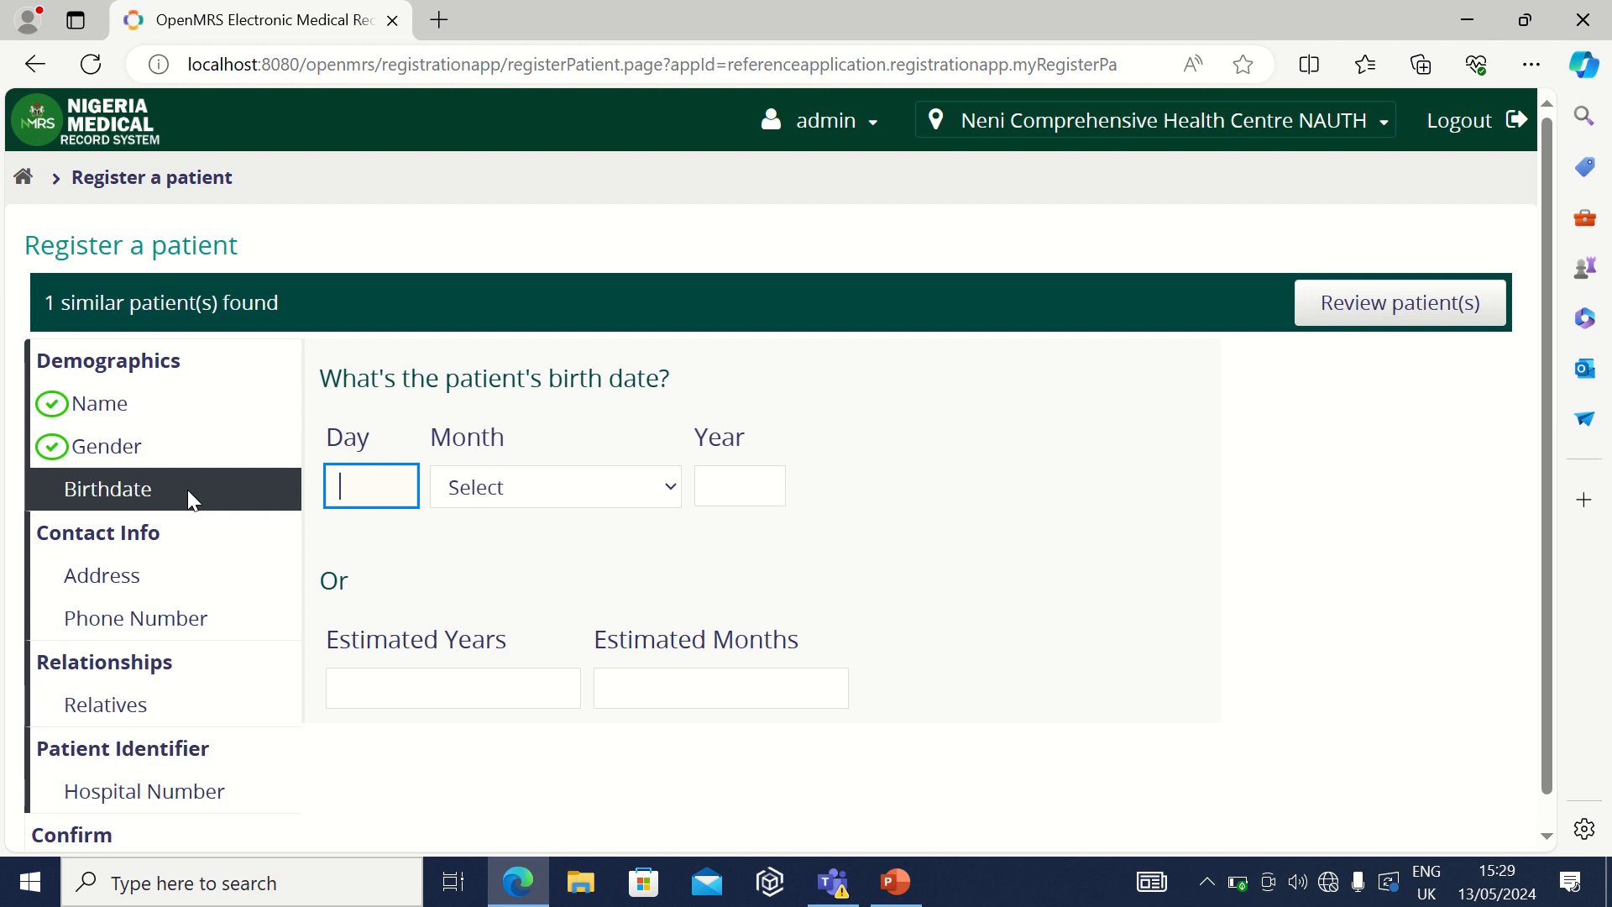
Step: Enter birth day 01 and birth month May
{"action": "type", "text": "1"}
{"action": "key", "text": "BackSpace"}
{"action": "type", "text": "01"}
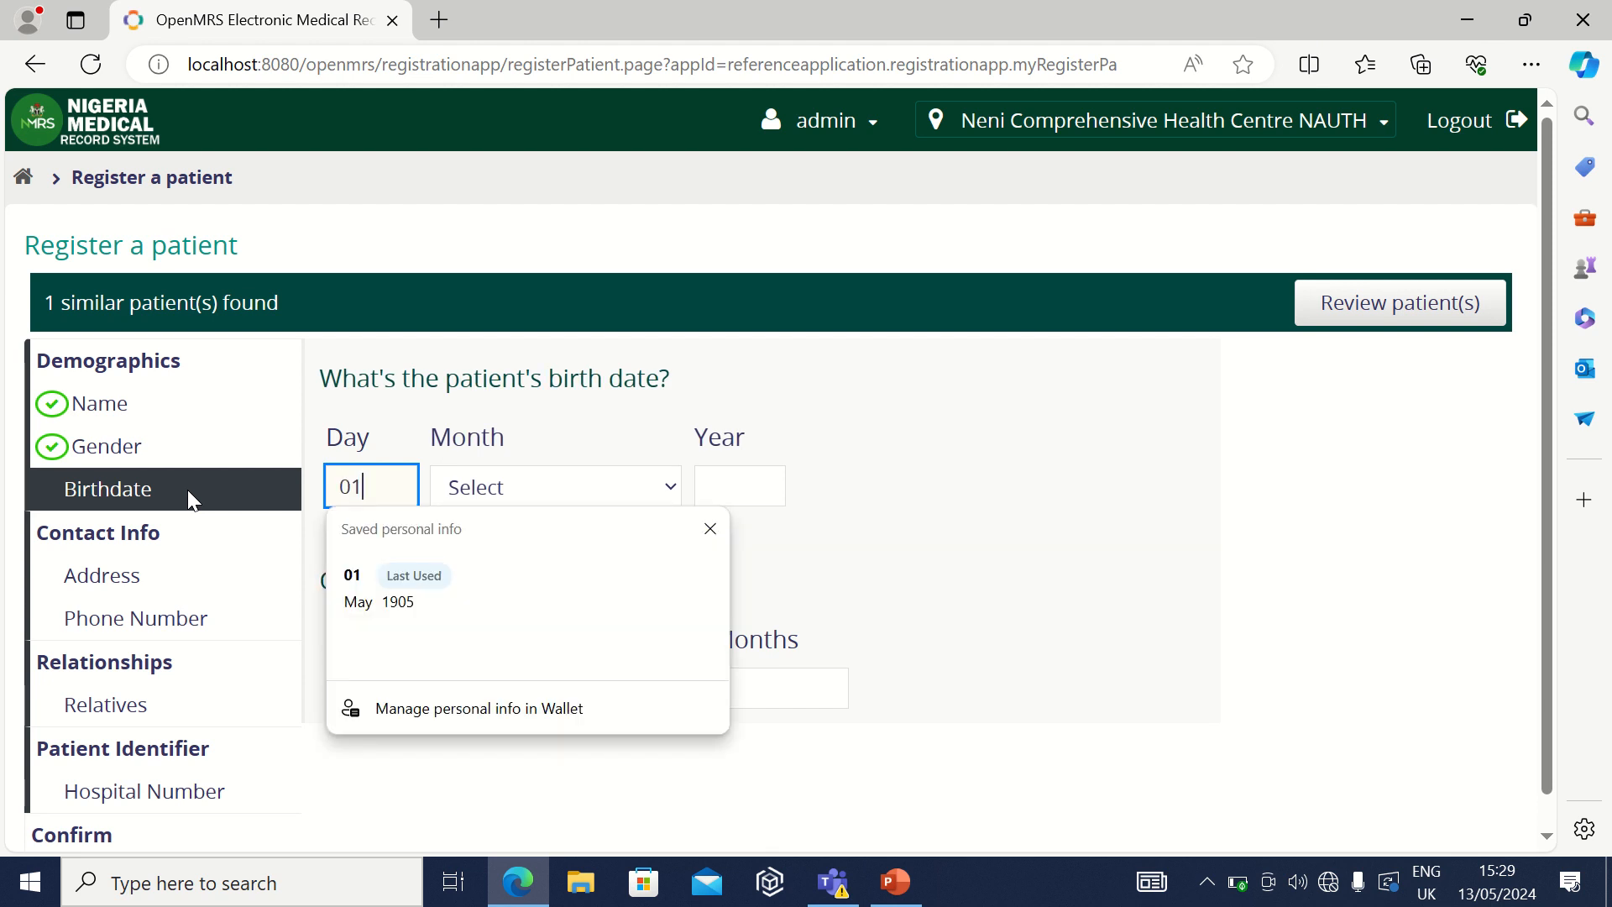
{"action": "left_click", "coordinate": [670, 493]}
{"action": "left_click", "coordinate": [673, 495]}
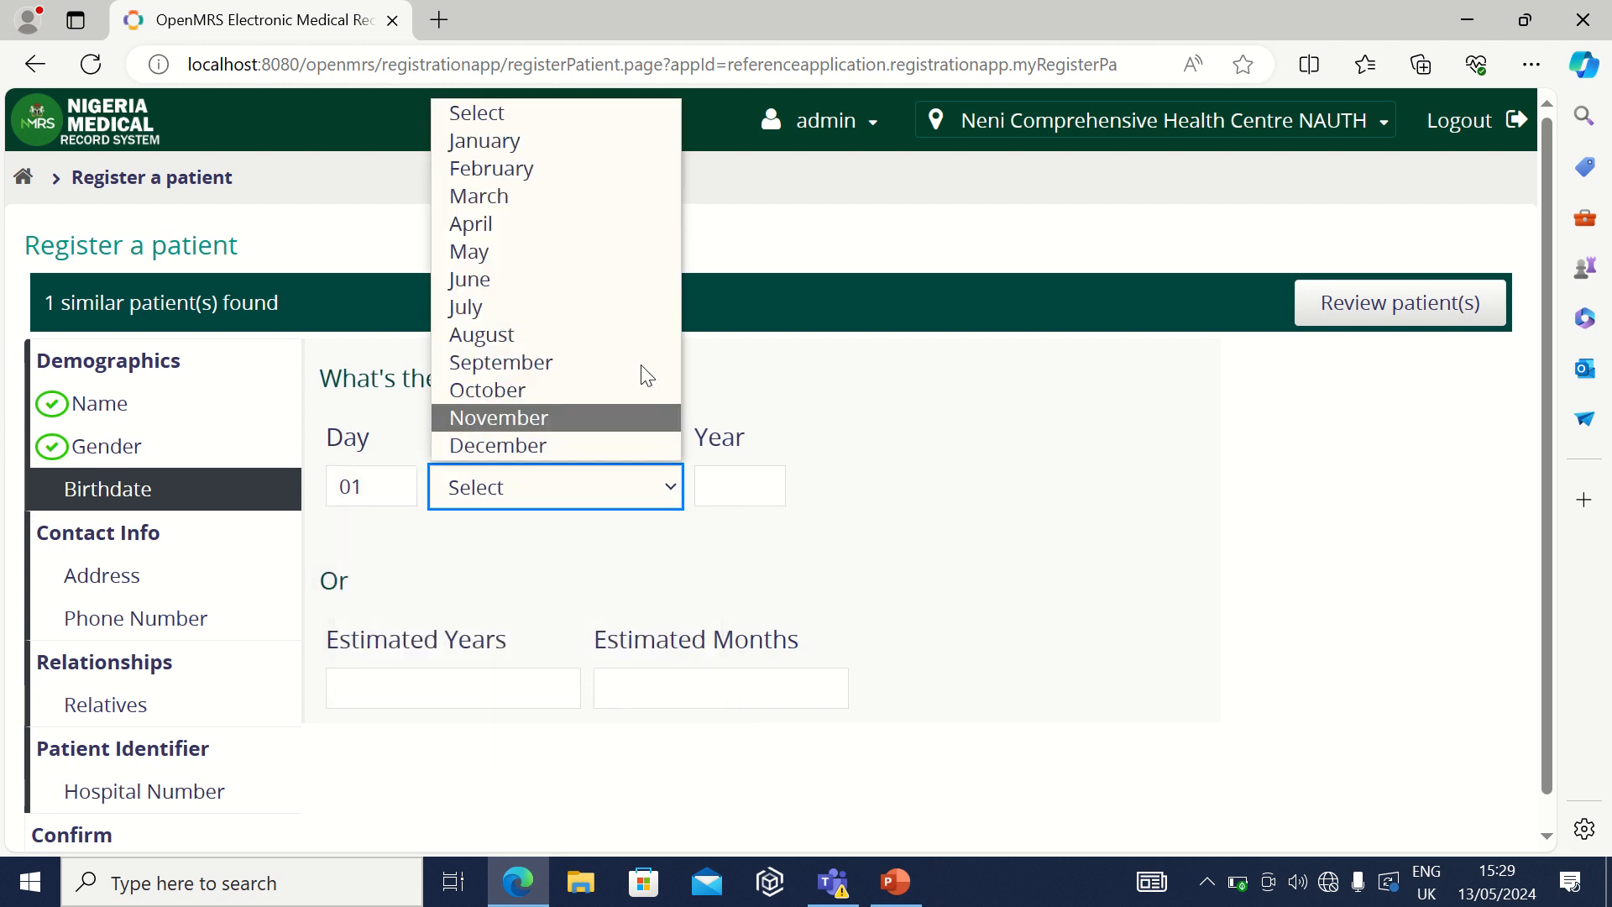
{"action": "left_click", "coordinate": [546, 262]}
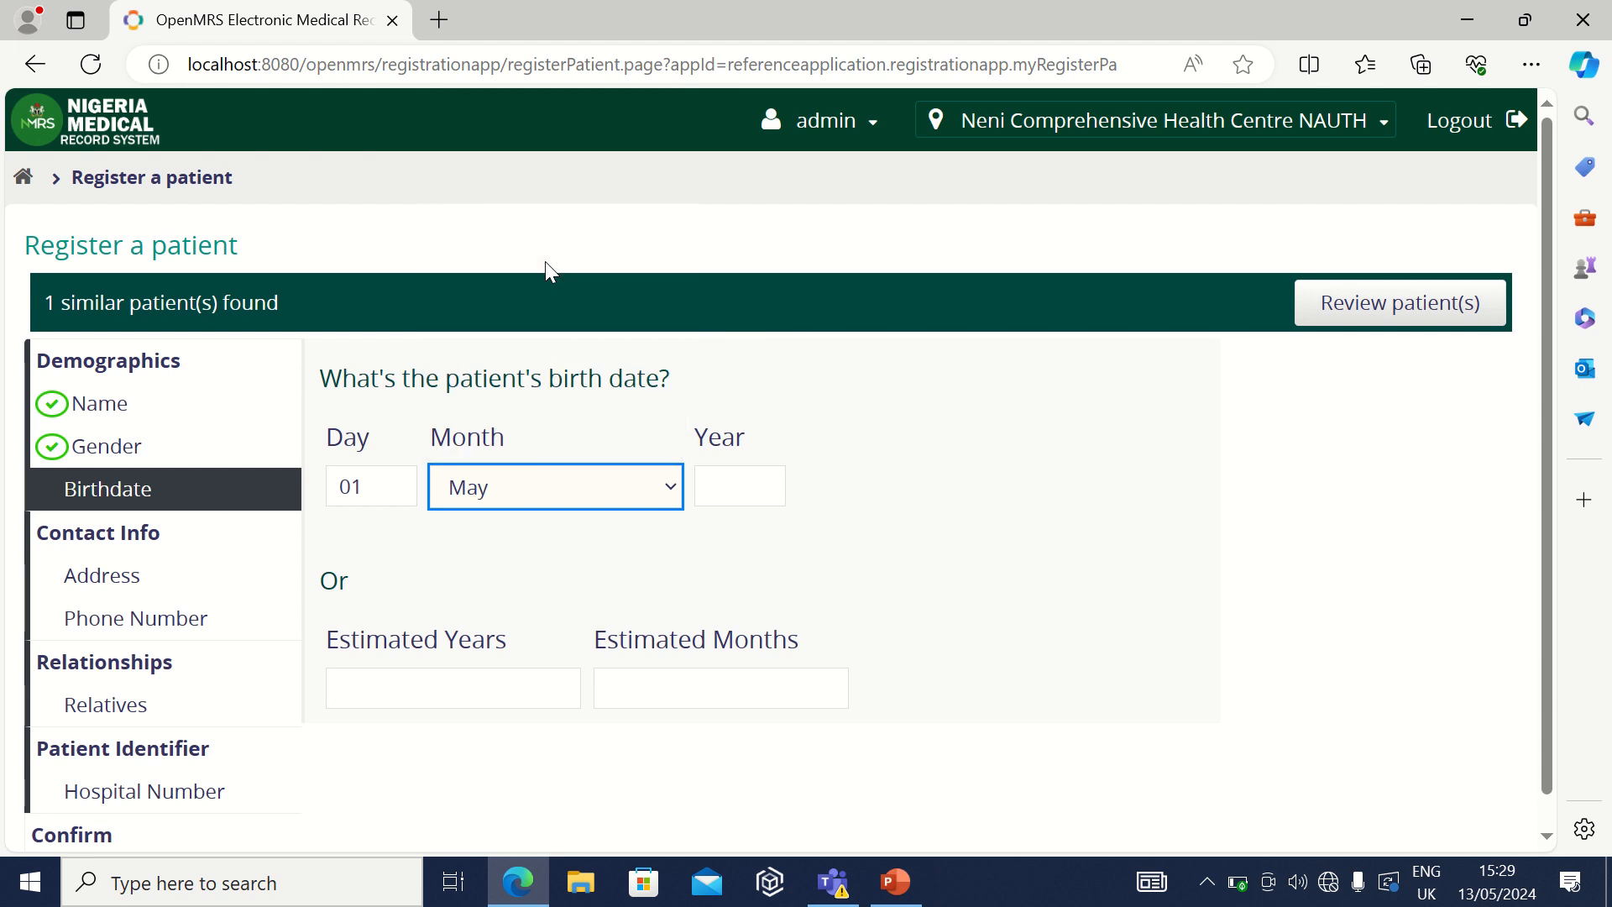
Step: Set the birth year to 1905, fixing the mistyped 1900
{"action": "left_click", "coordinate": [746, 502]}
{"action": "type", "text": "1900"}
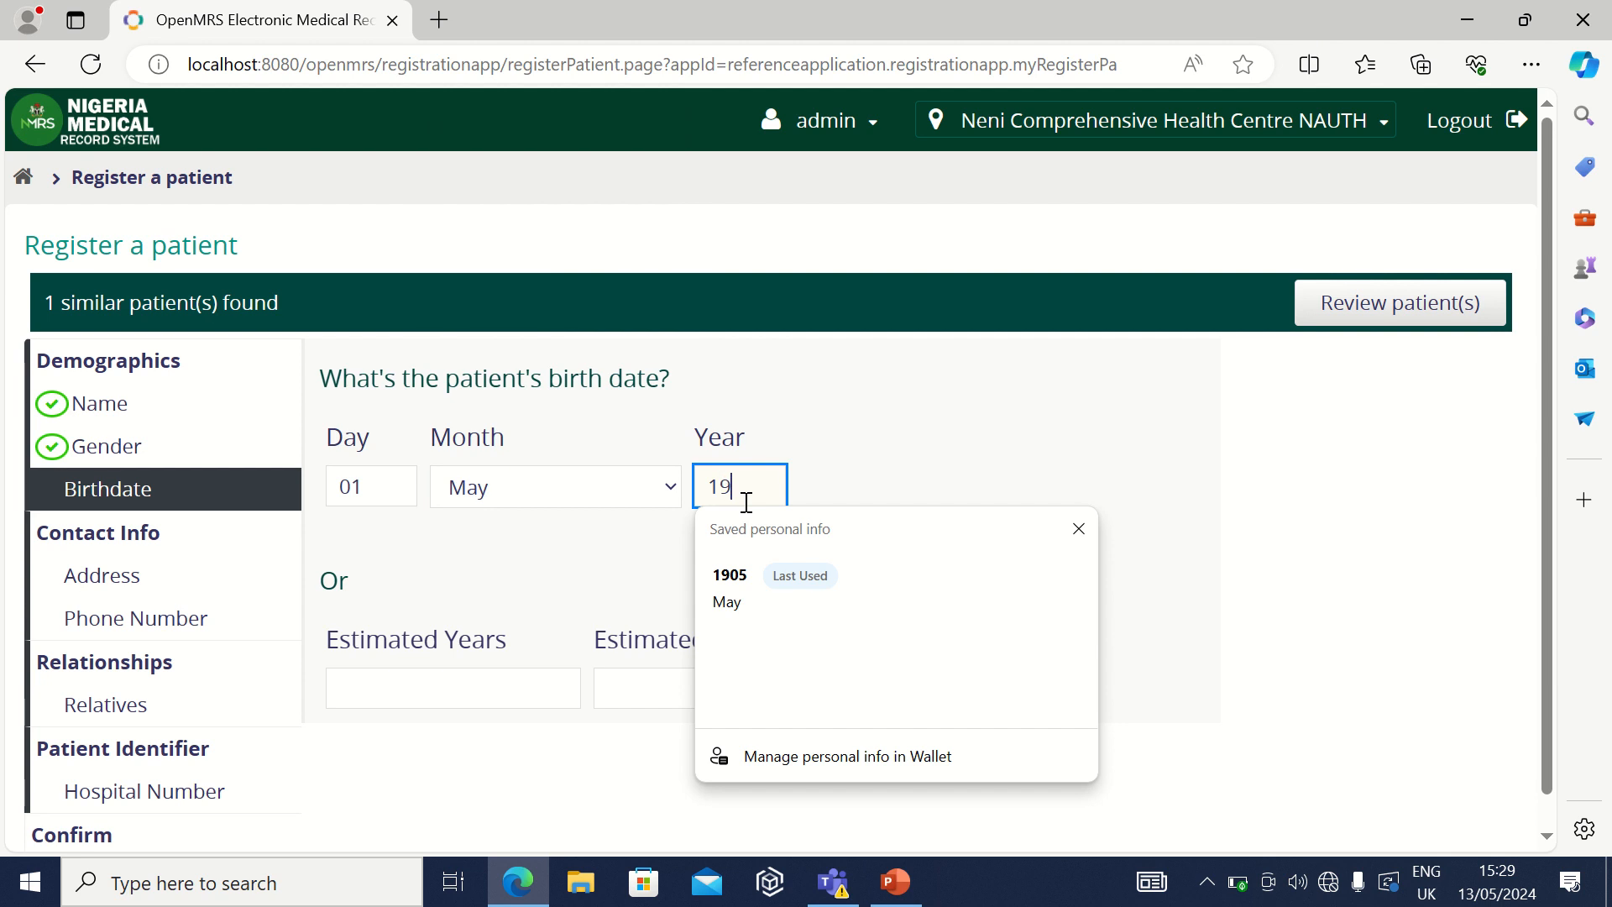
{"action": "left_click", "coordinate": [965, 558]}
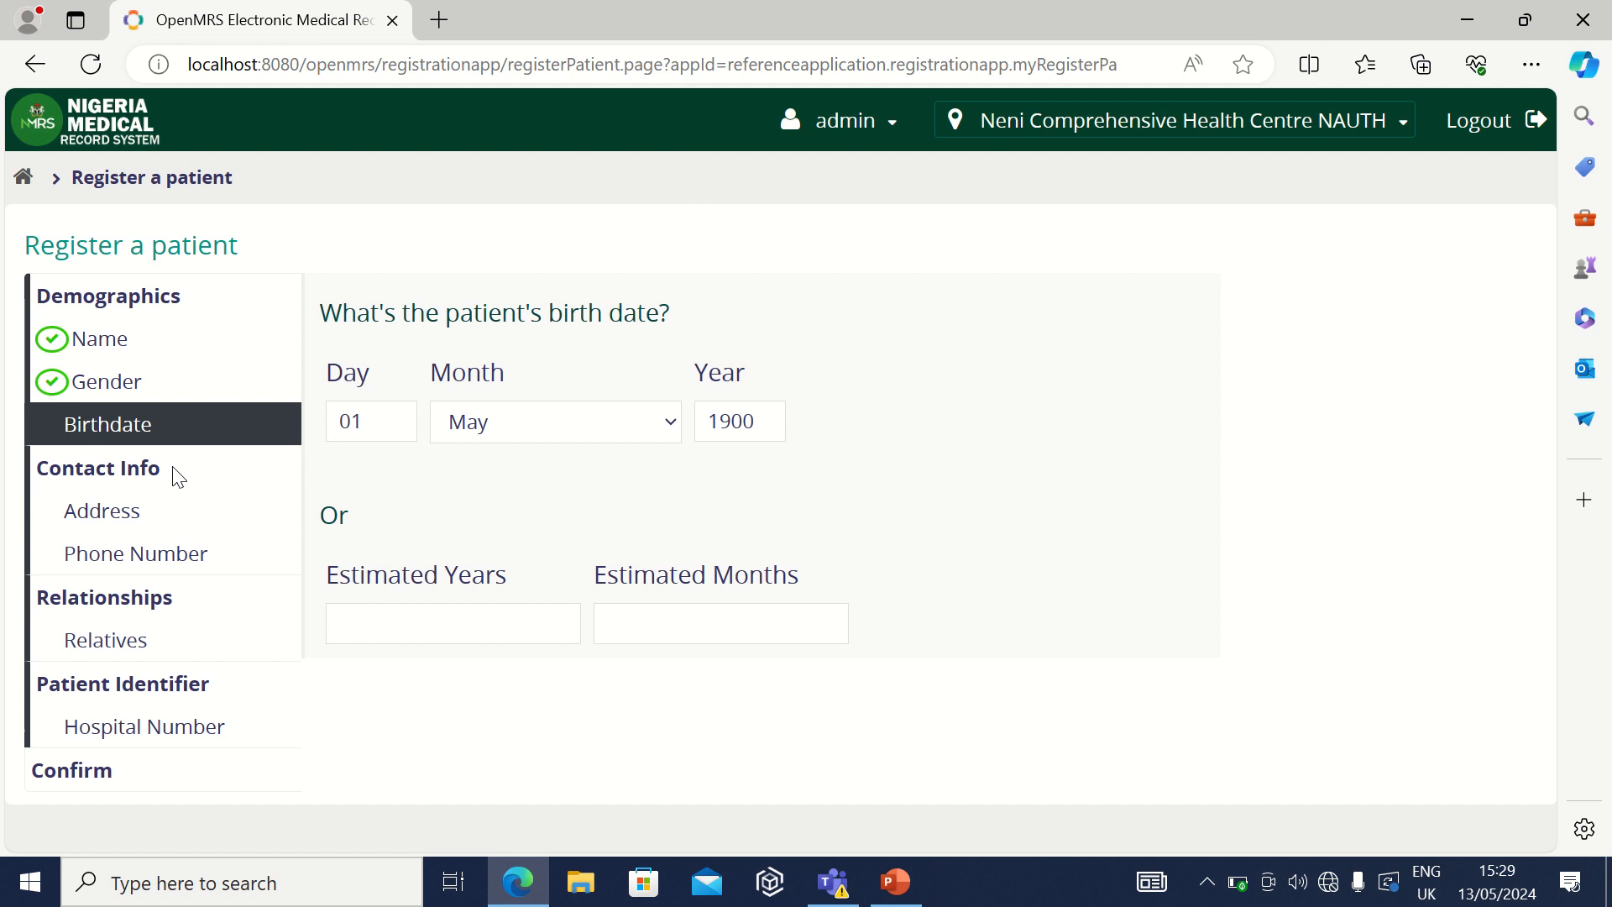
{"action": "left_click", "coordinate": [148, 506]}
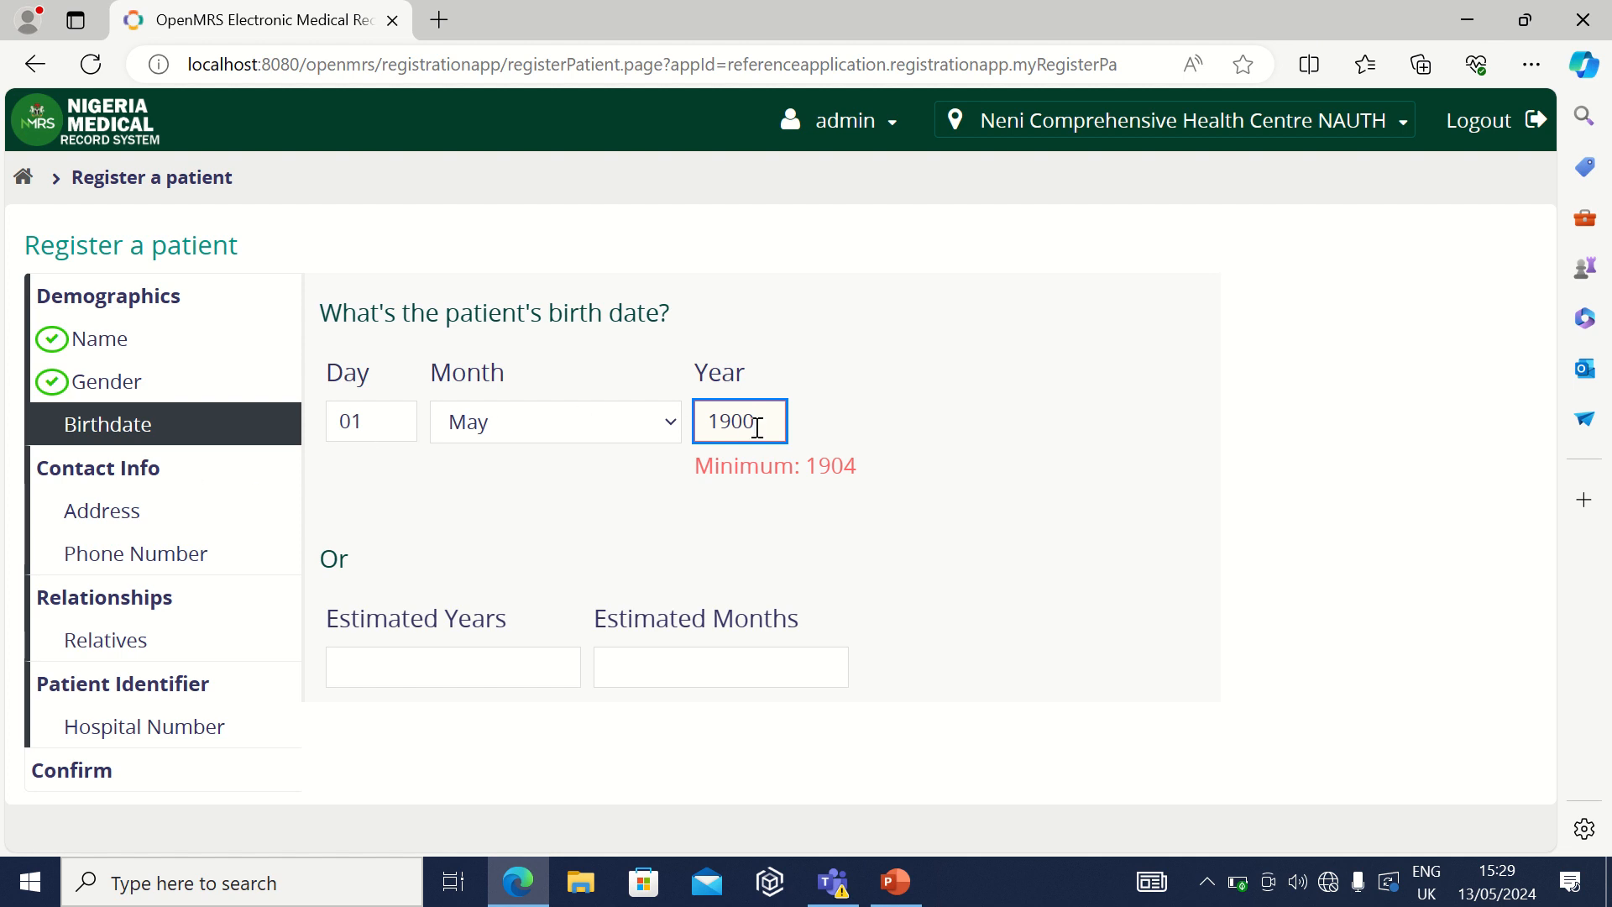
{"action": "key", "text": "BackSpace"}
{"action": "type", "text": "5"}
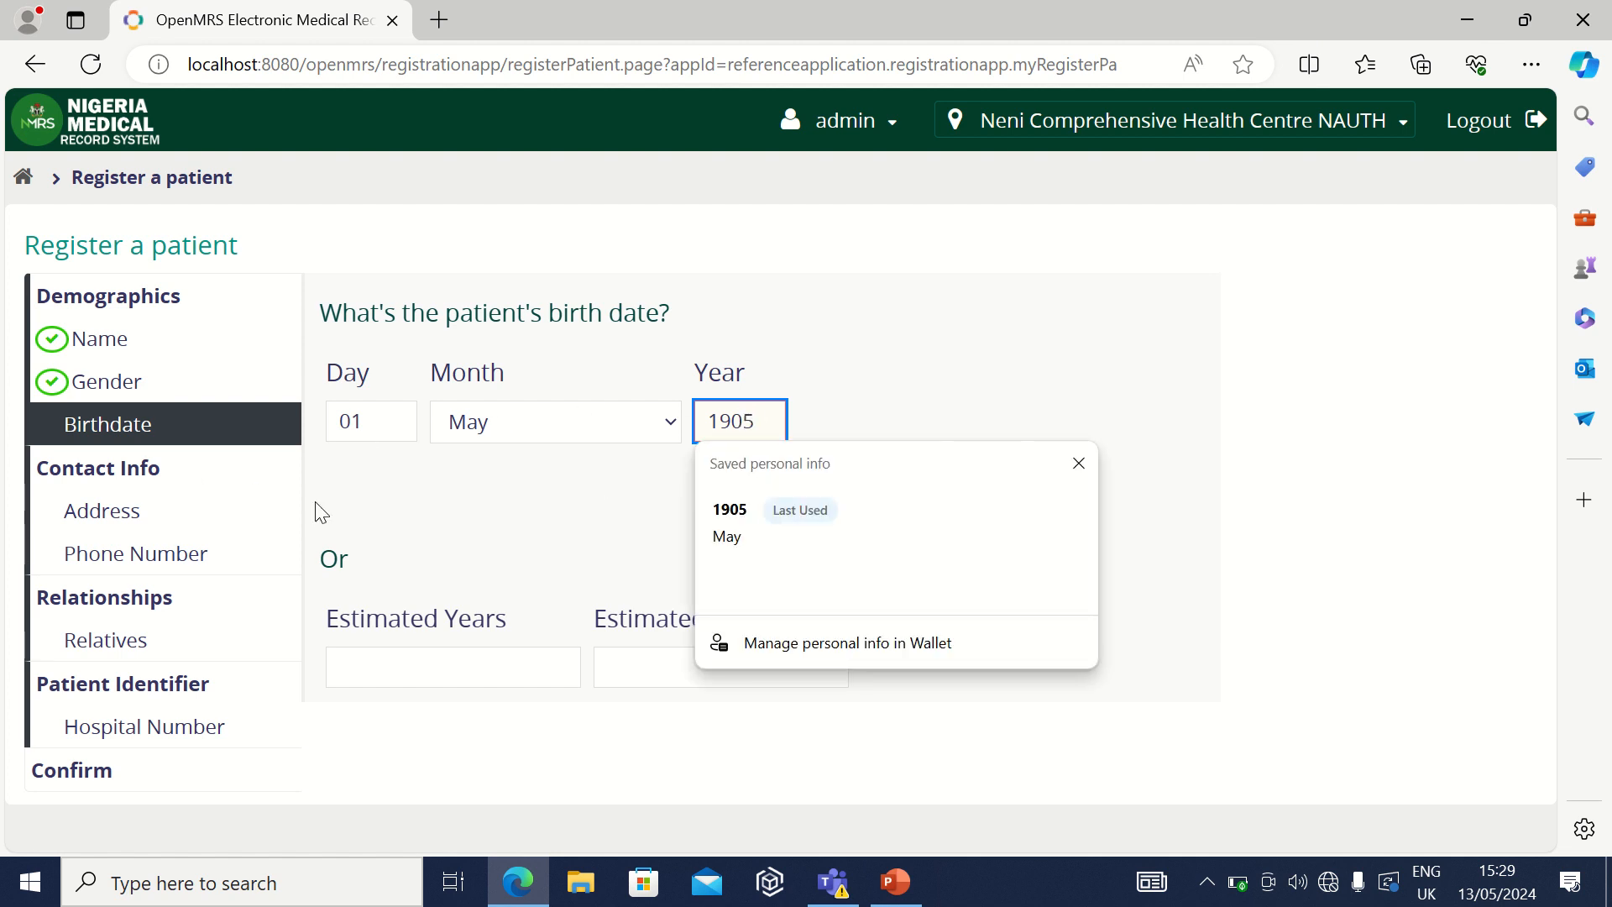
{"action": "left_click", "coordinate": [134, 508]}
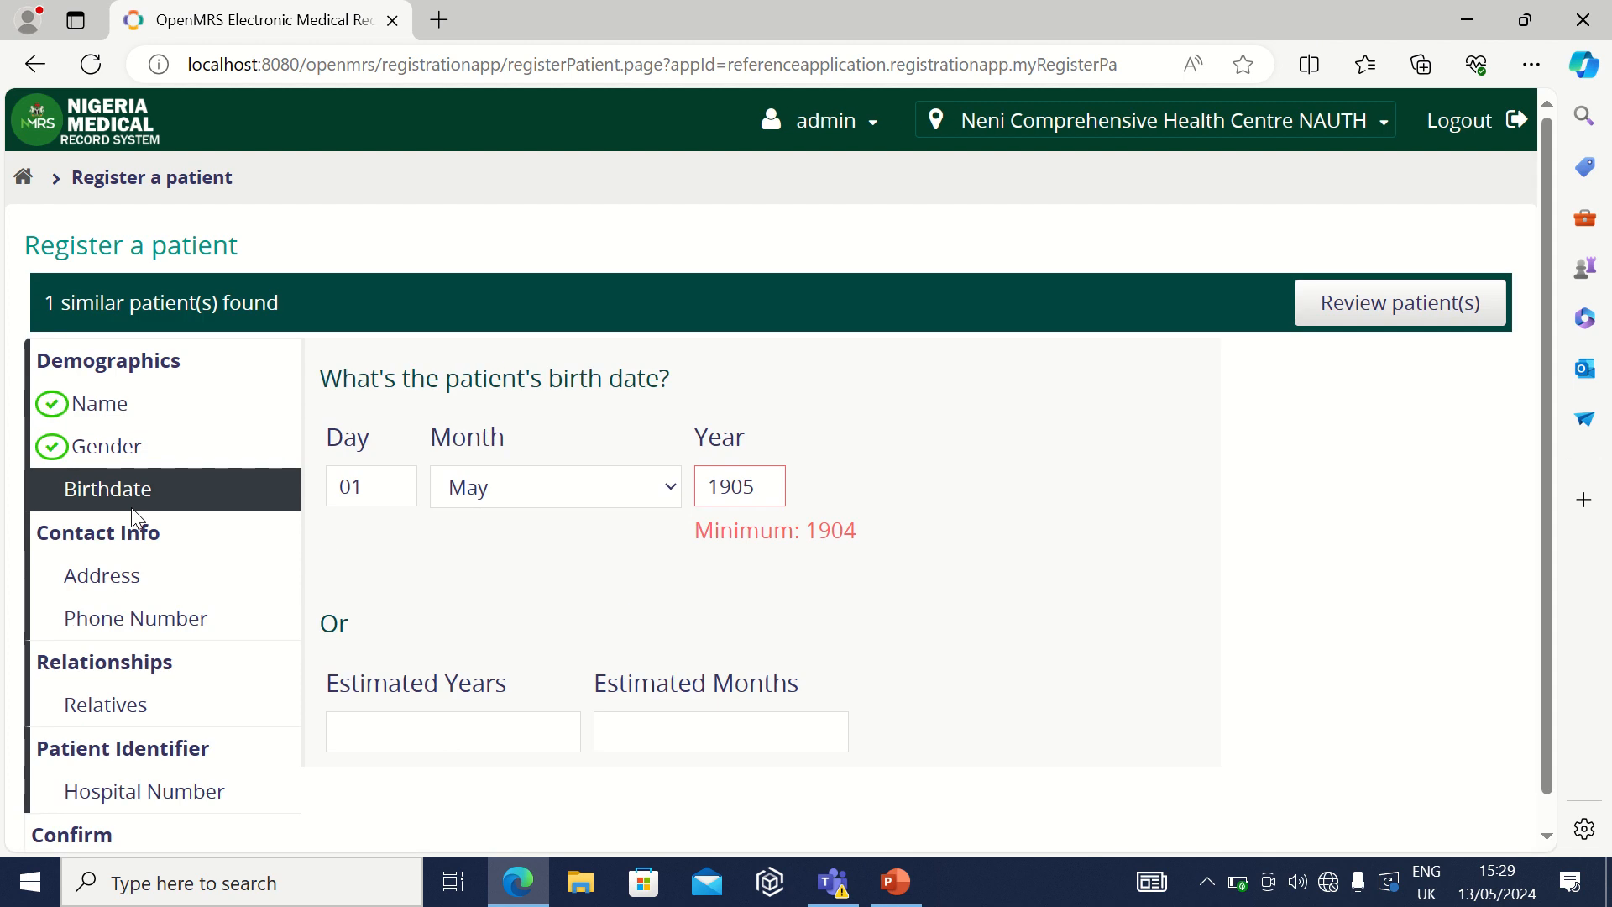
{"action": "left_click", "coordinate": [173, 585]}
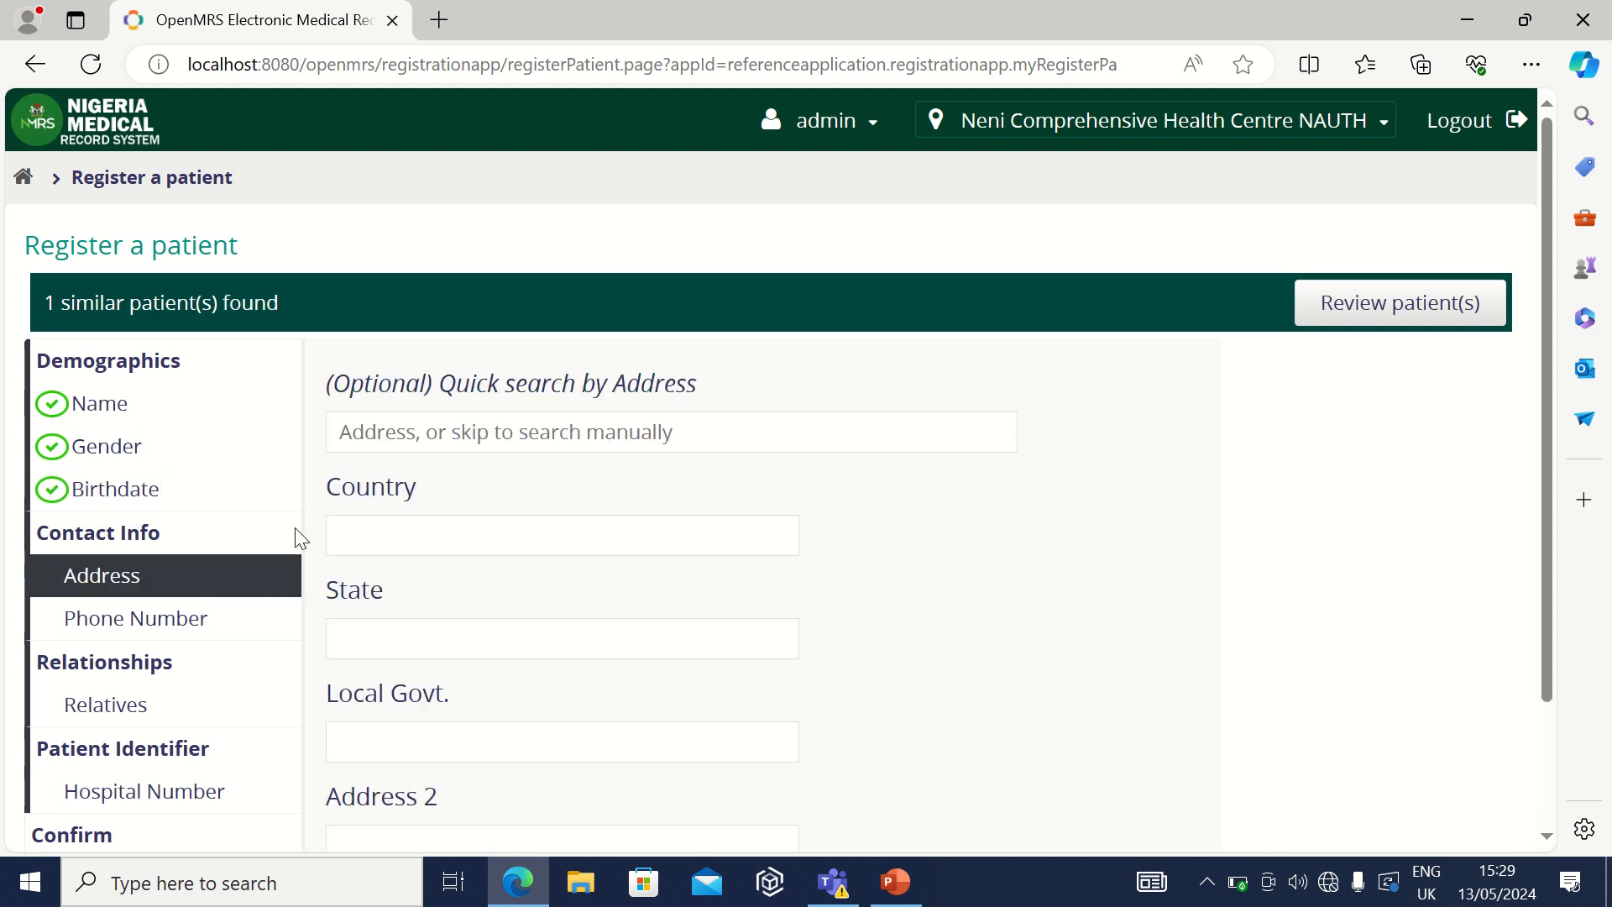
{"action": "left_click", "coordinate": [186, 489]}
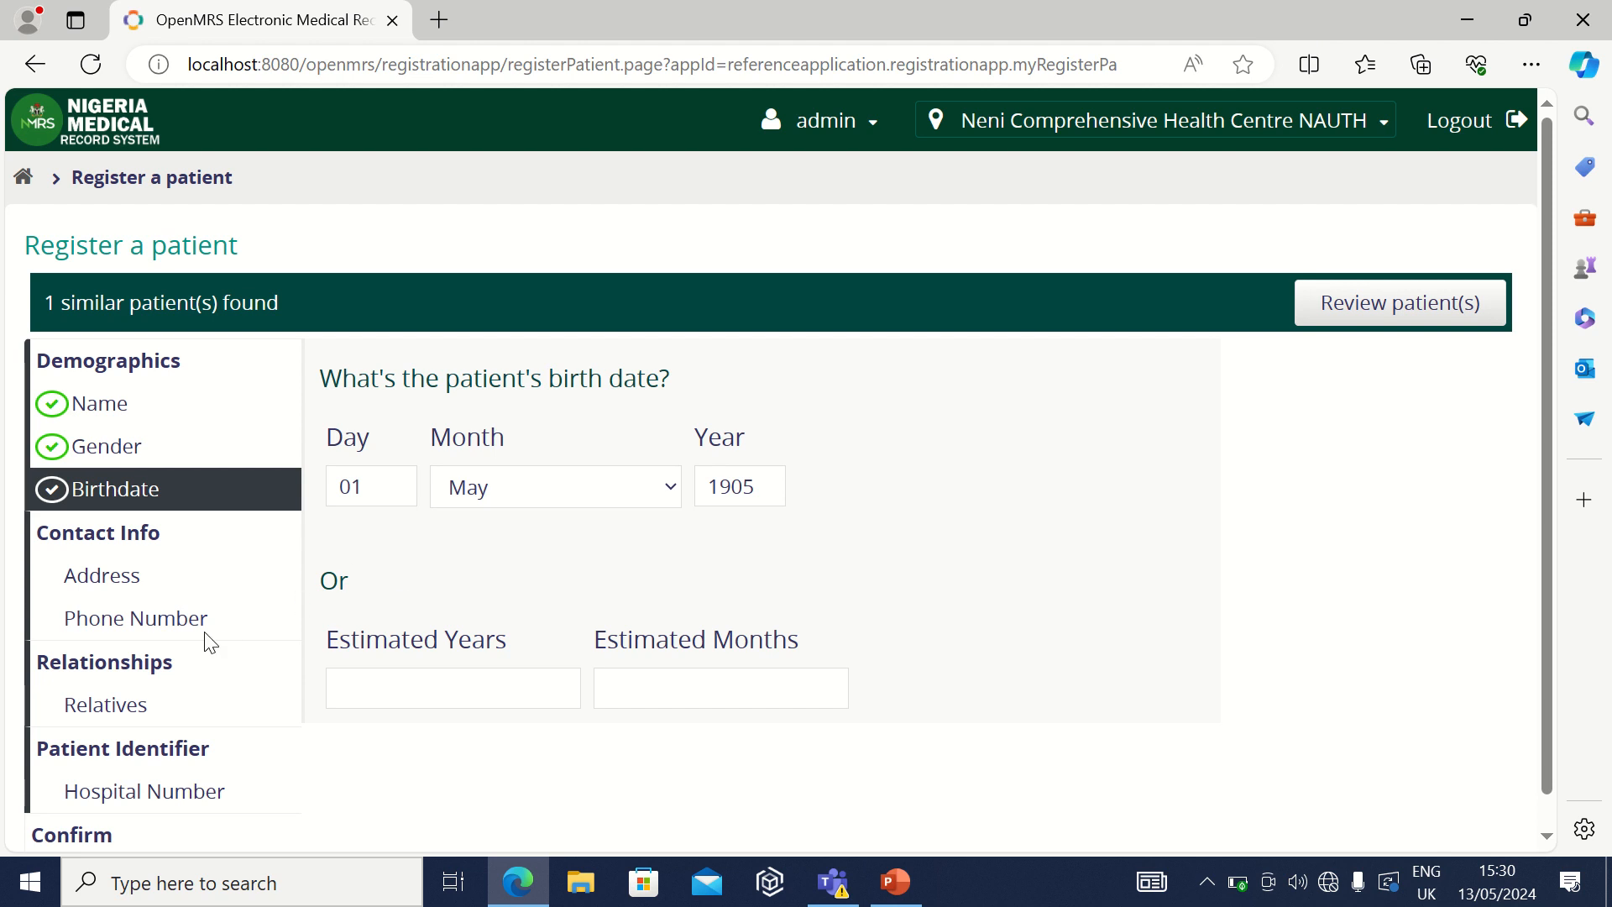
{"action": "scroll", "coordinate": [210, 642], "scroll_direction": "down", "scroll_amount": 1}
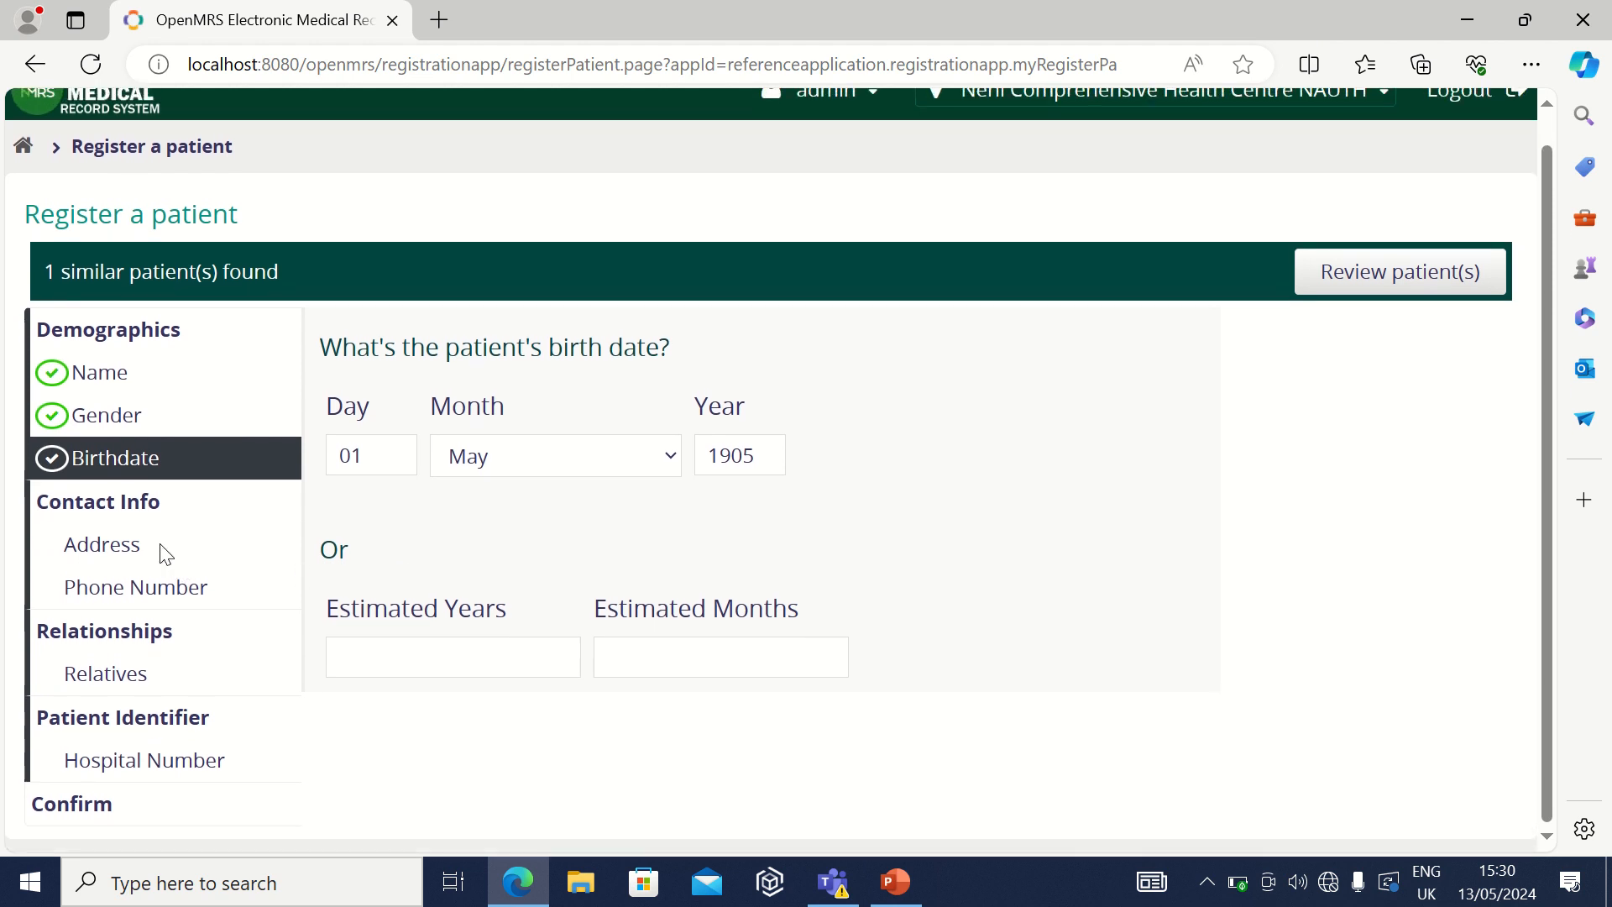
{"action": "left_click", "coordinate": [165, 553]}
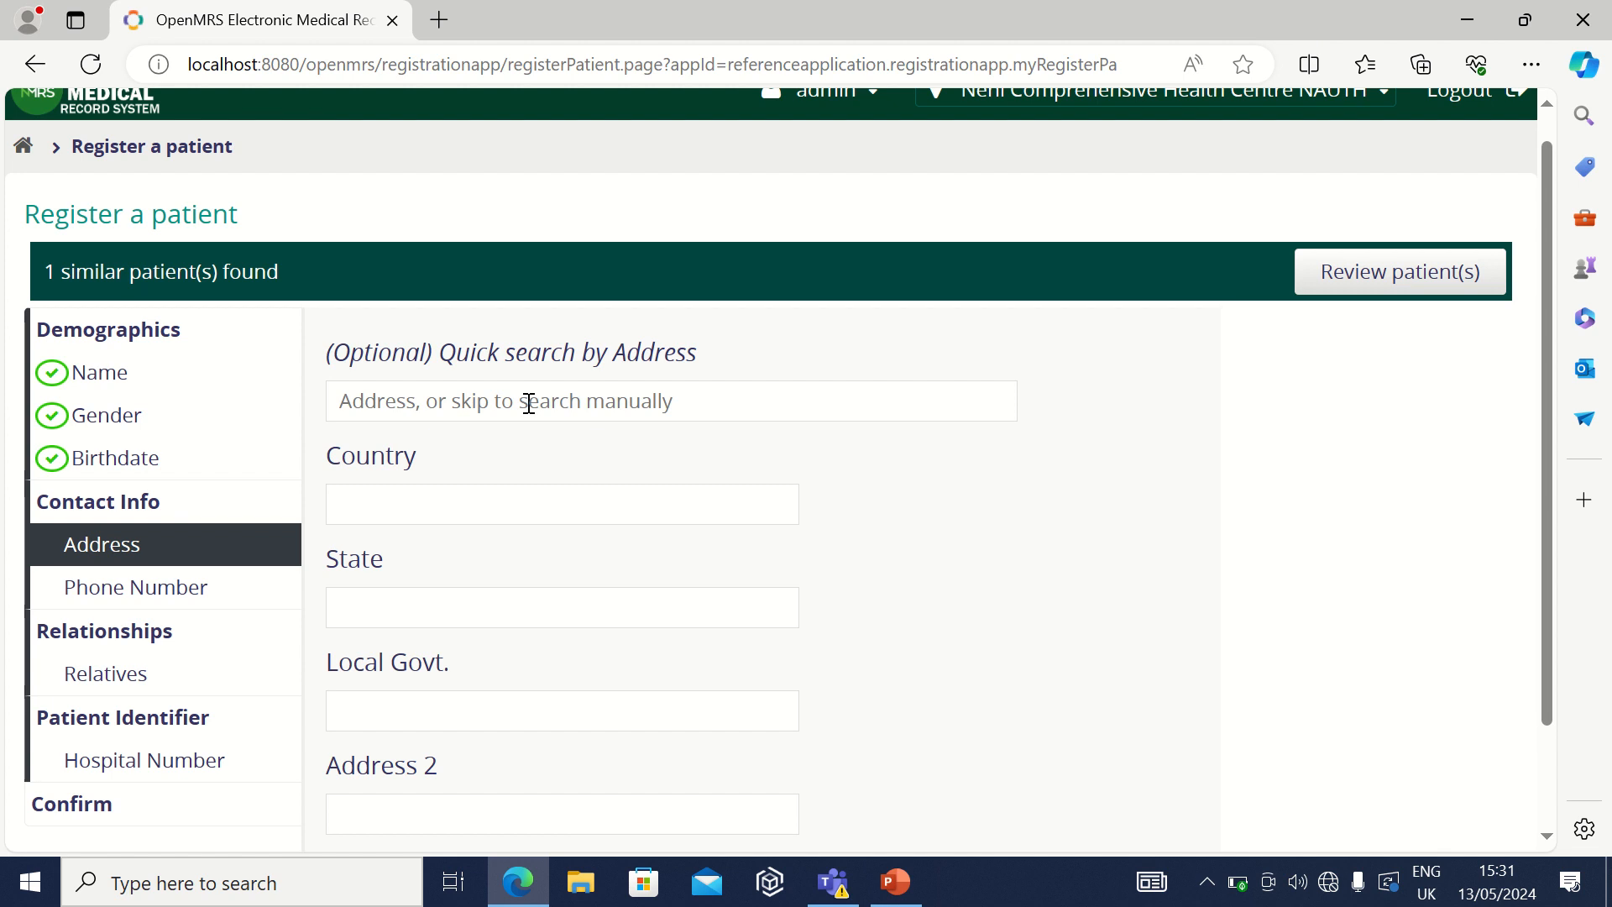
Step: Set country NIGERIA, state ANAMBRA and local government AGUATA
{"action": "left_click", "coordinate": [571, 500]}
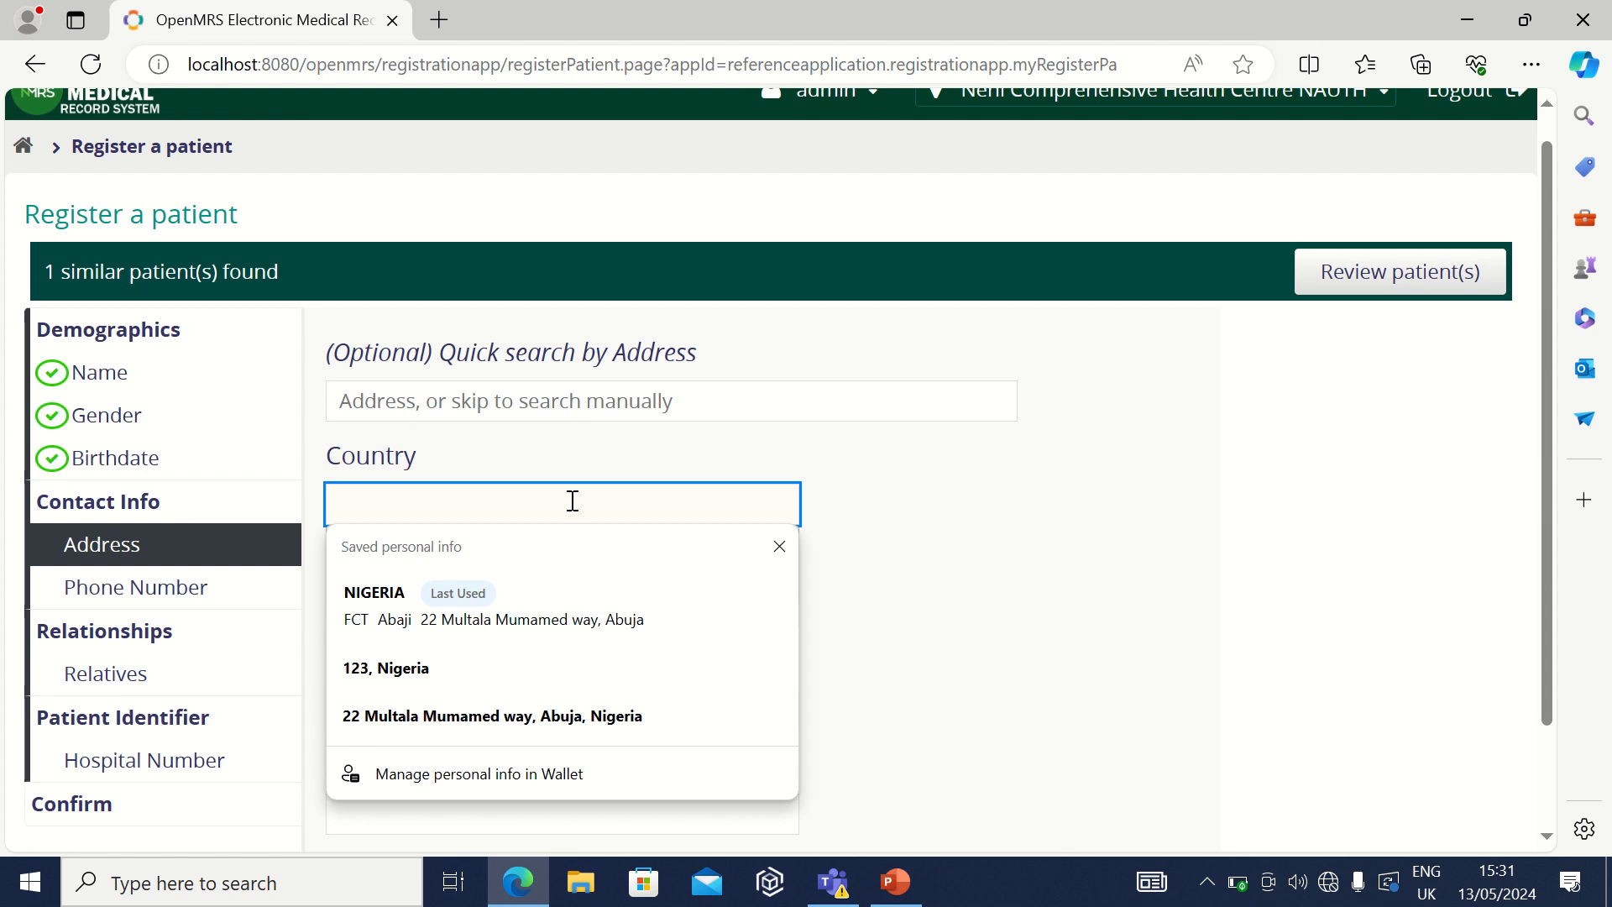
{"action": "left_click", "coordinate": [531, 601]}
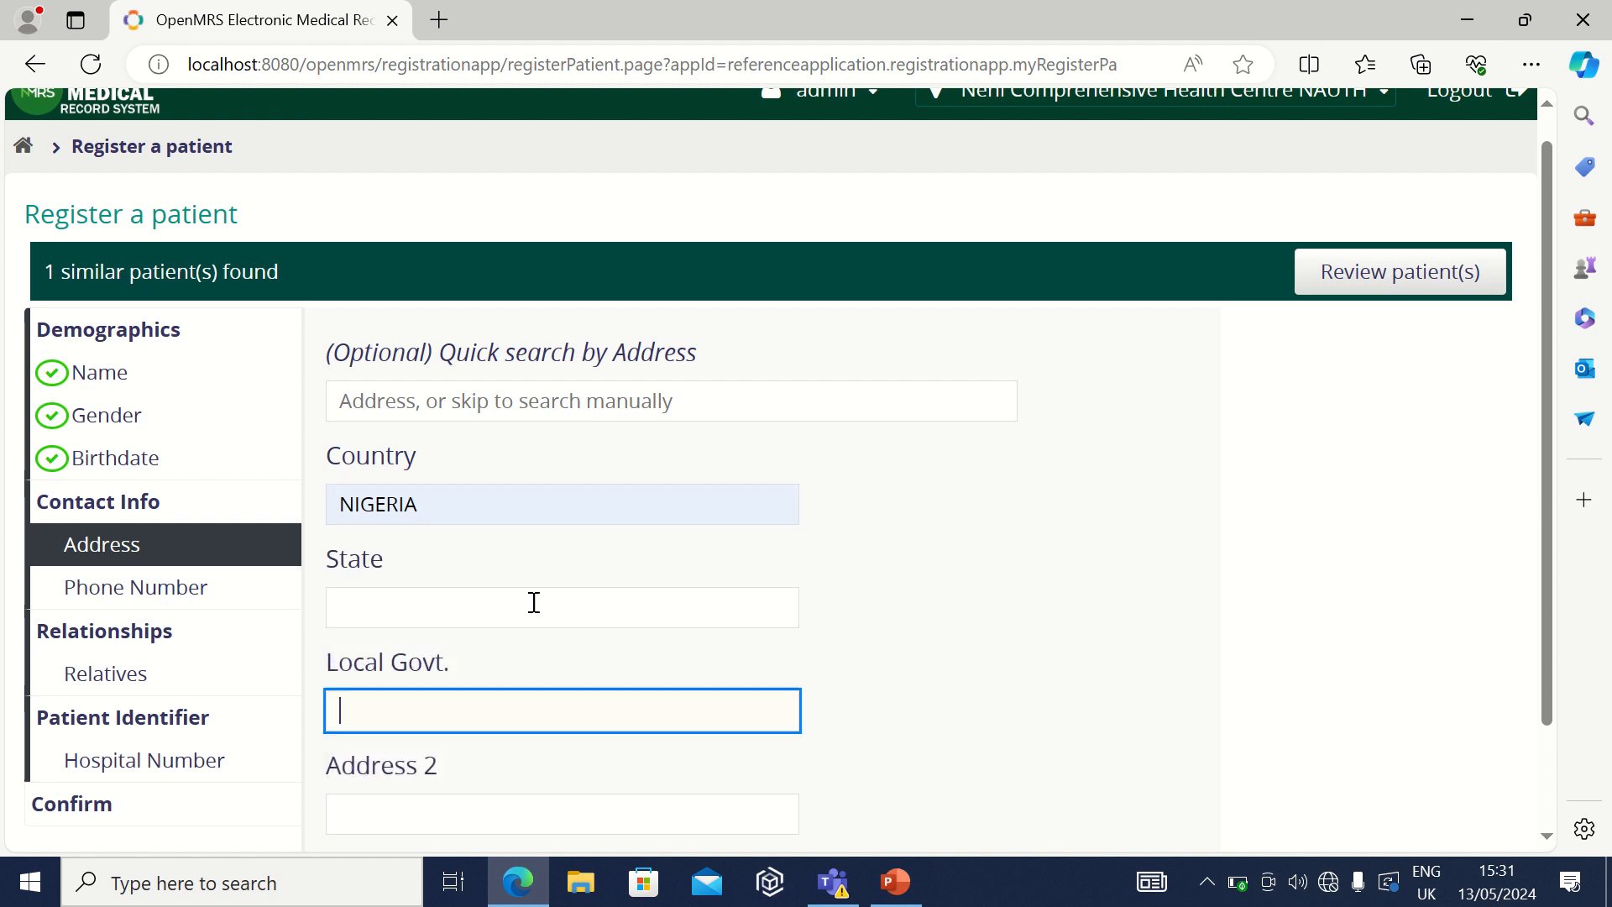
{"action": "left_click", "coordinate": [497, 508]}
{"action": "key", "text": "BackSpace"}
{"action": "key", "text": "BackSpace"}
{"action": "key", "text": "BackSpace"}
{"action": "key", "text": "BackSpace"}
{"action": "key", "text": "BackSpace"}
{"action": "key", "text": "BackSpace"}
{"action": "key", "text": "BackSpace"}
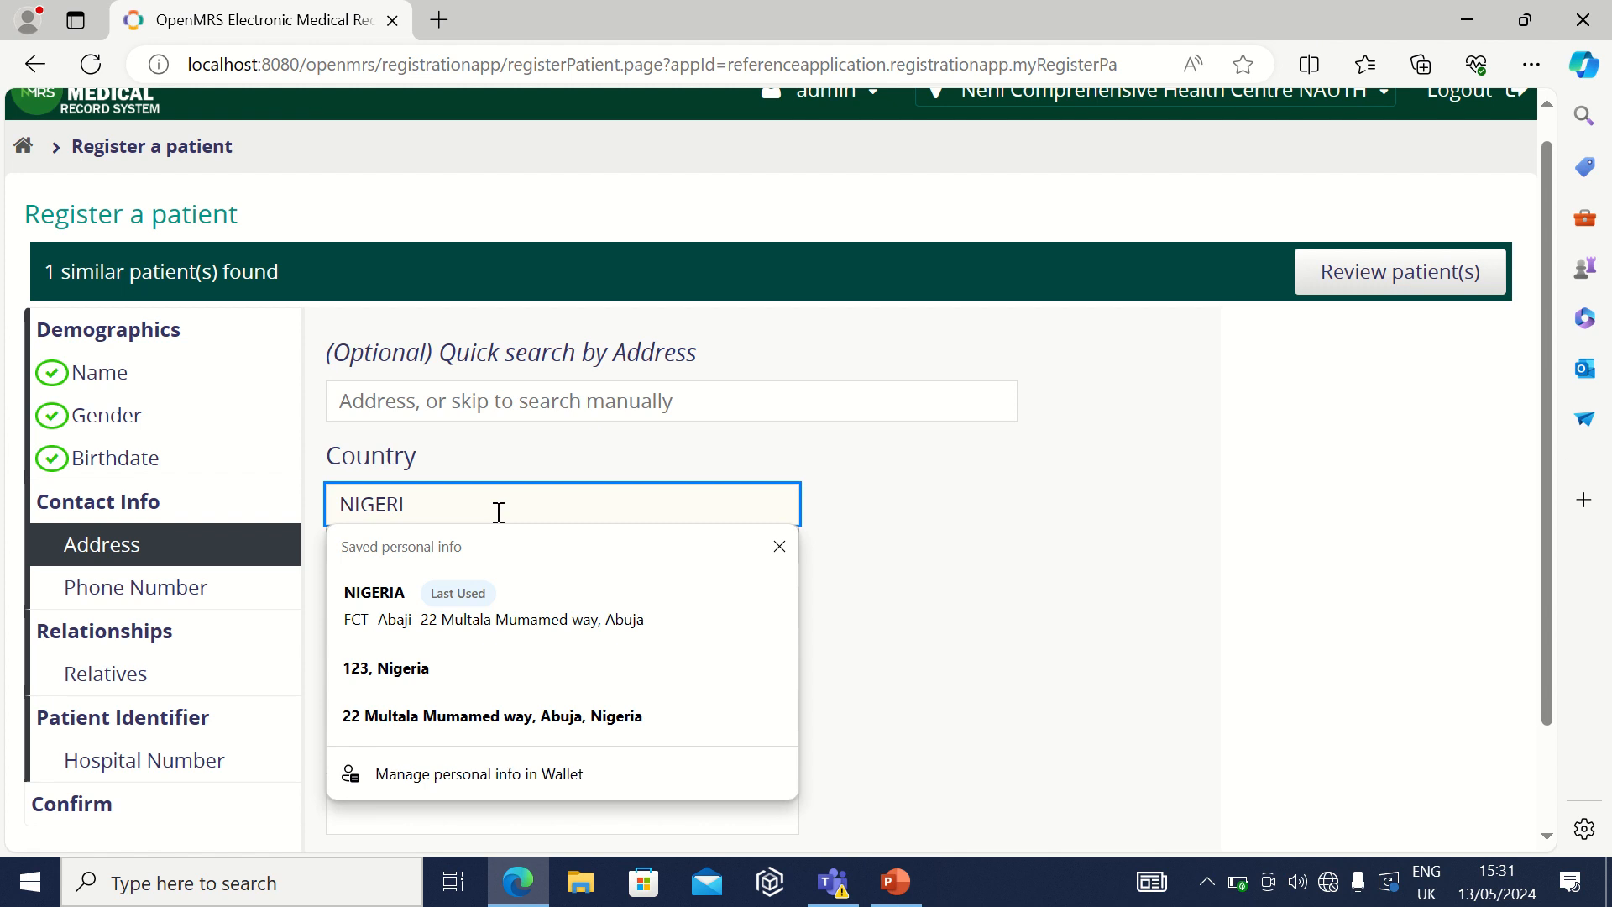
{"action": "left_click", "coordinate": [1234, 583]}
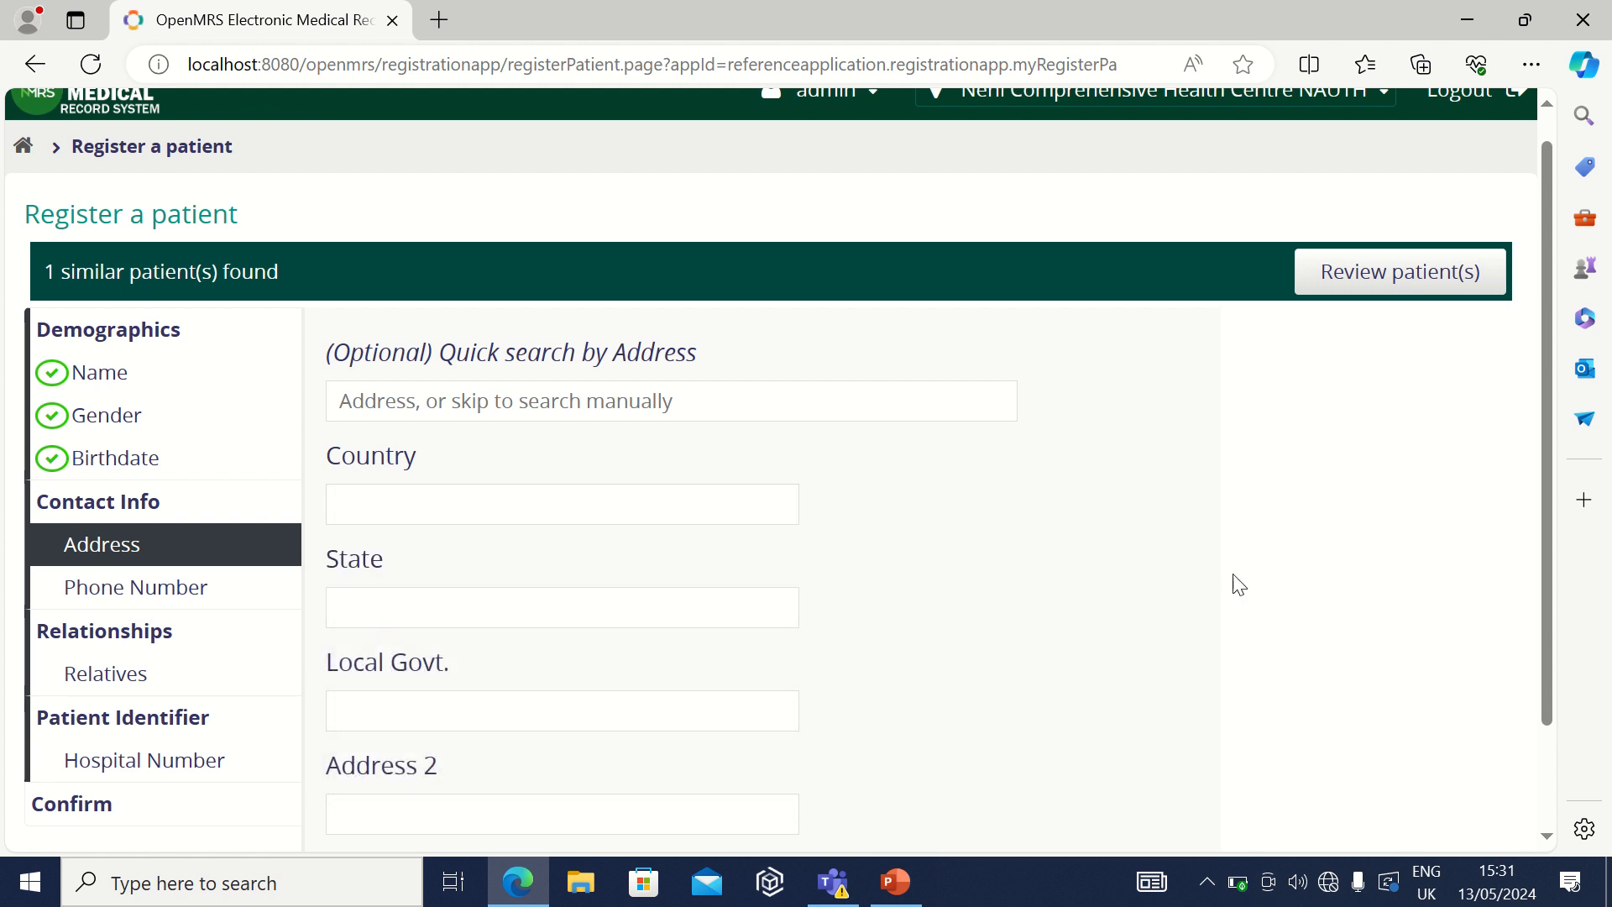
{"action": "left_click", "coordinate": [430, 506]}
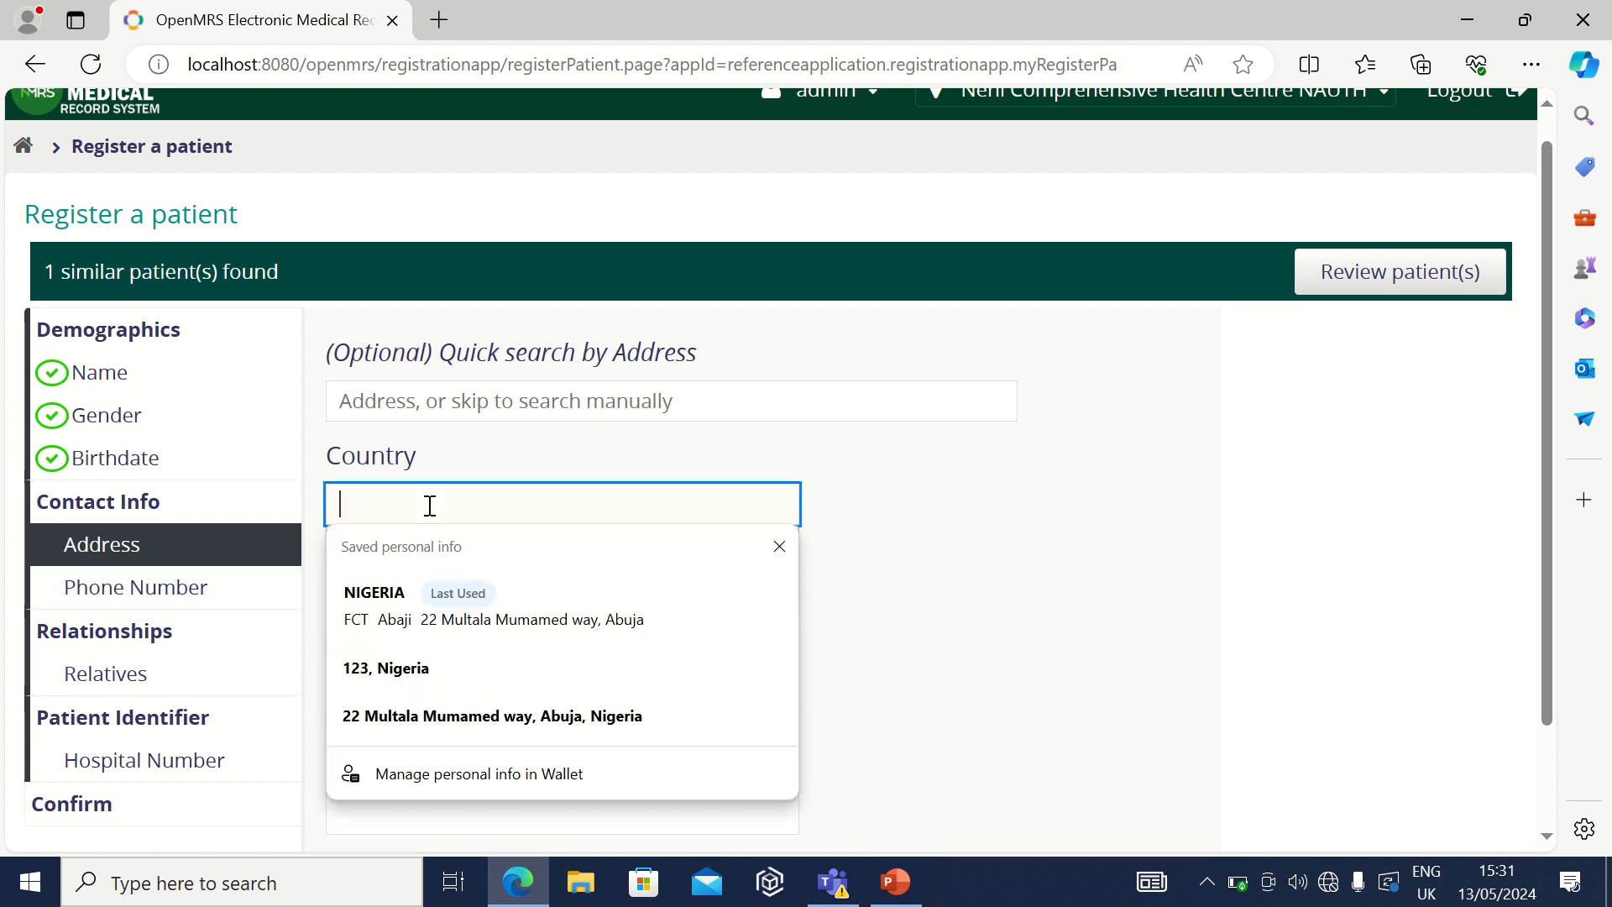
{"action": "type", "text": "N"}
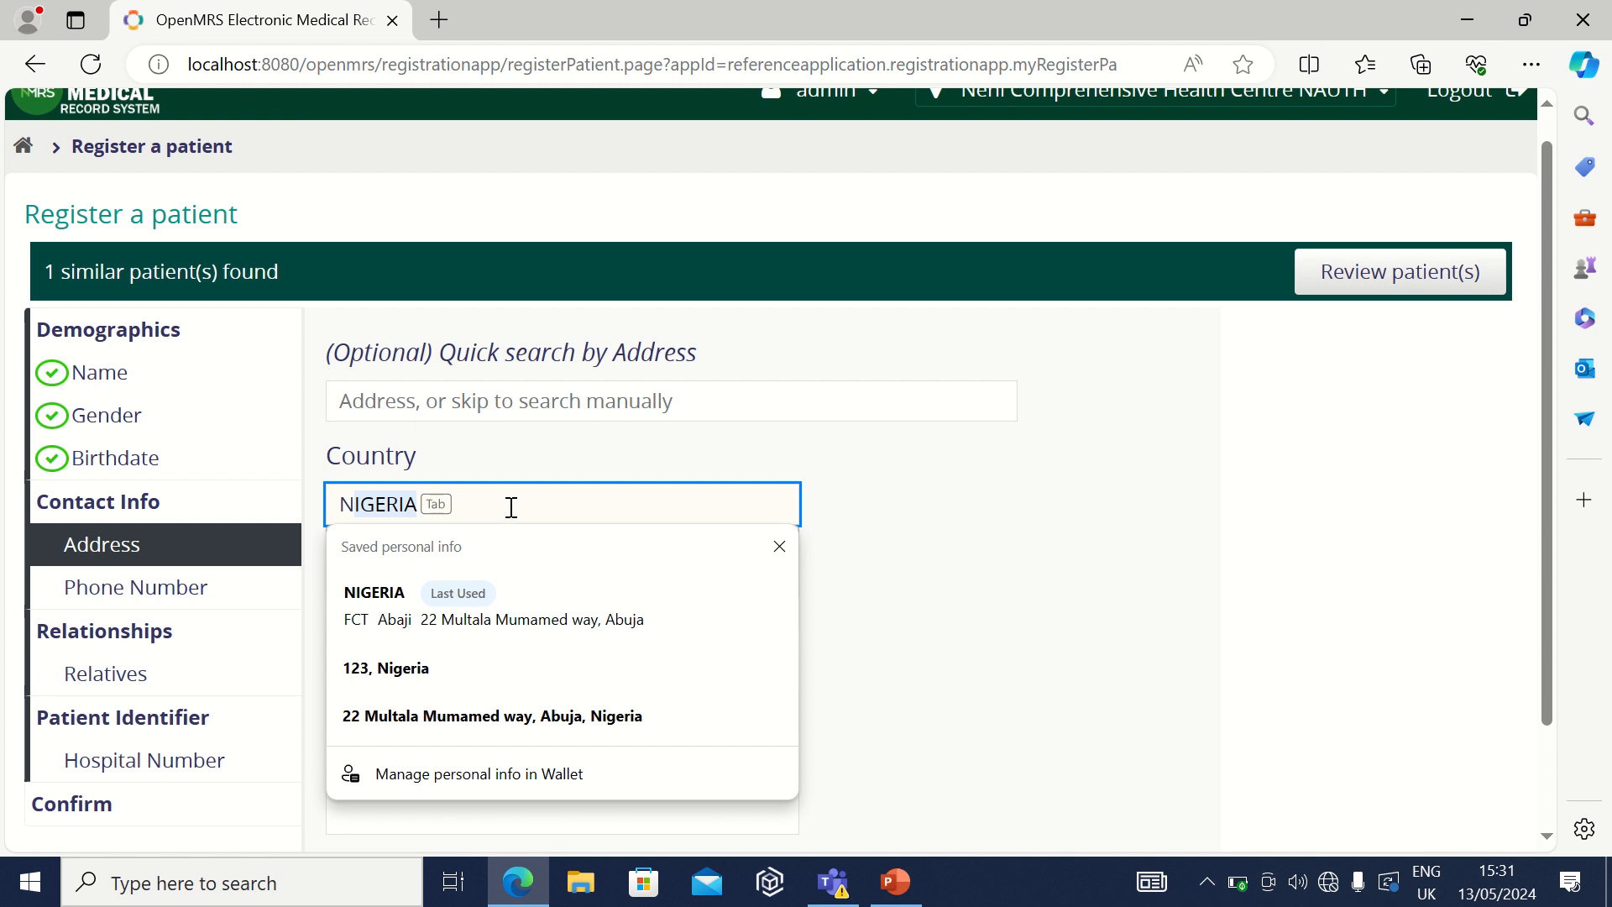
{"action": "key", "text": "BackSpace"}
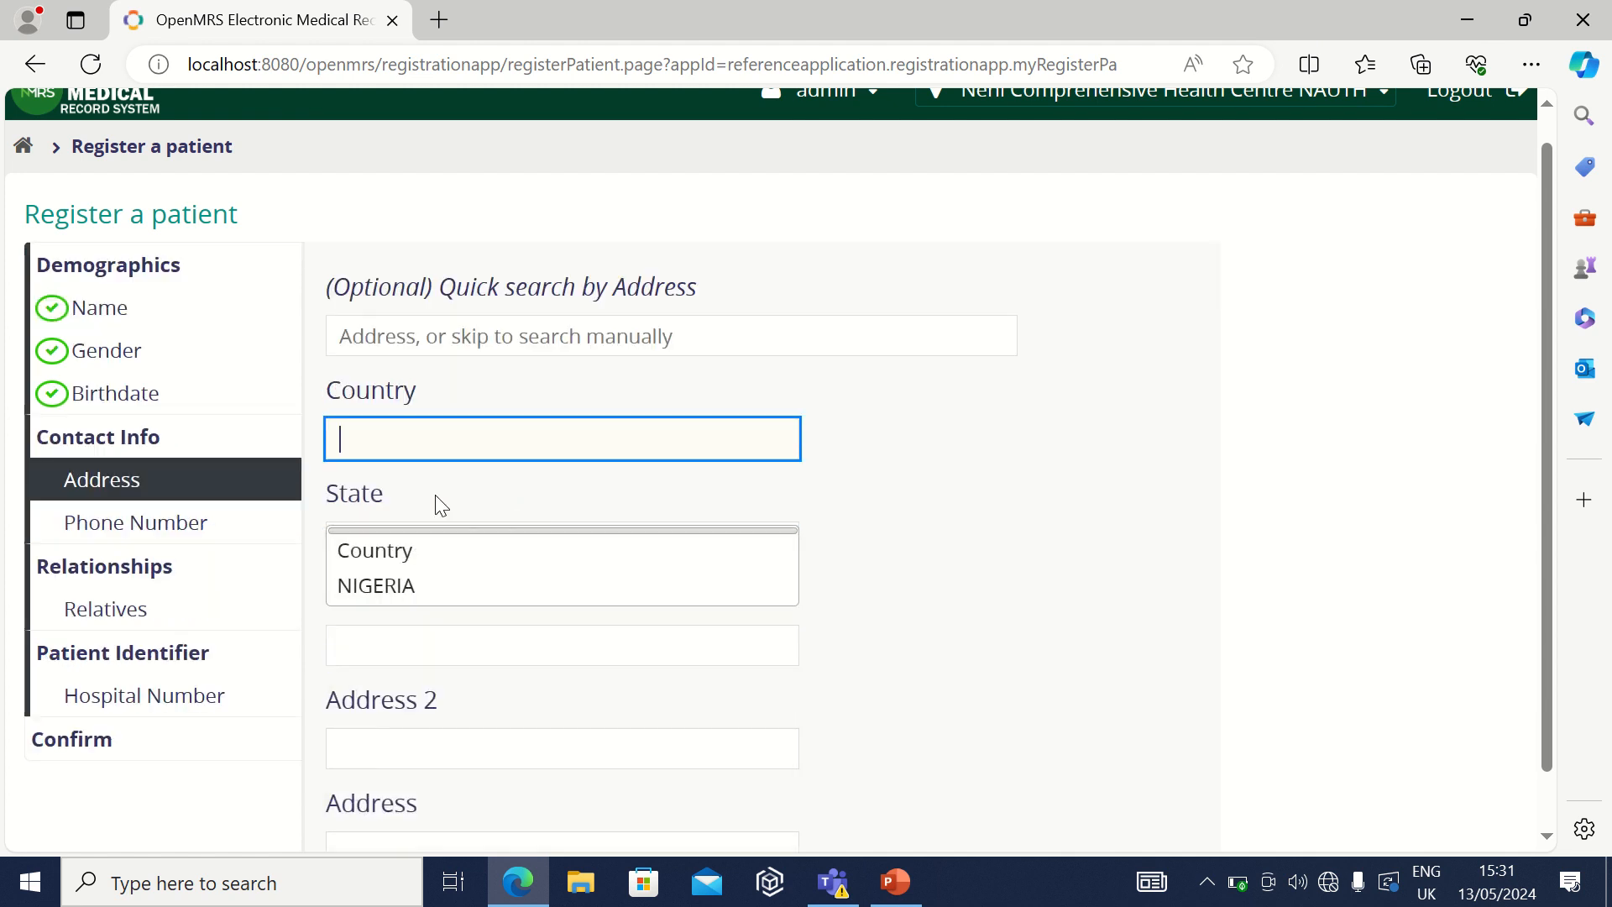
{"action": "left_click", "coordinate": [406, 586]}
{"action": "left_click", "coordinate": [426, 541]}
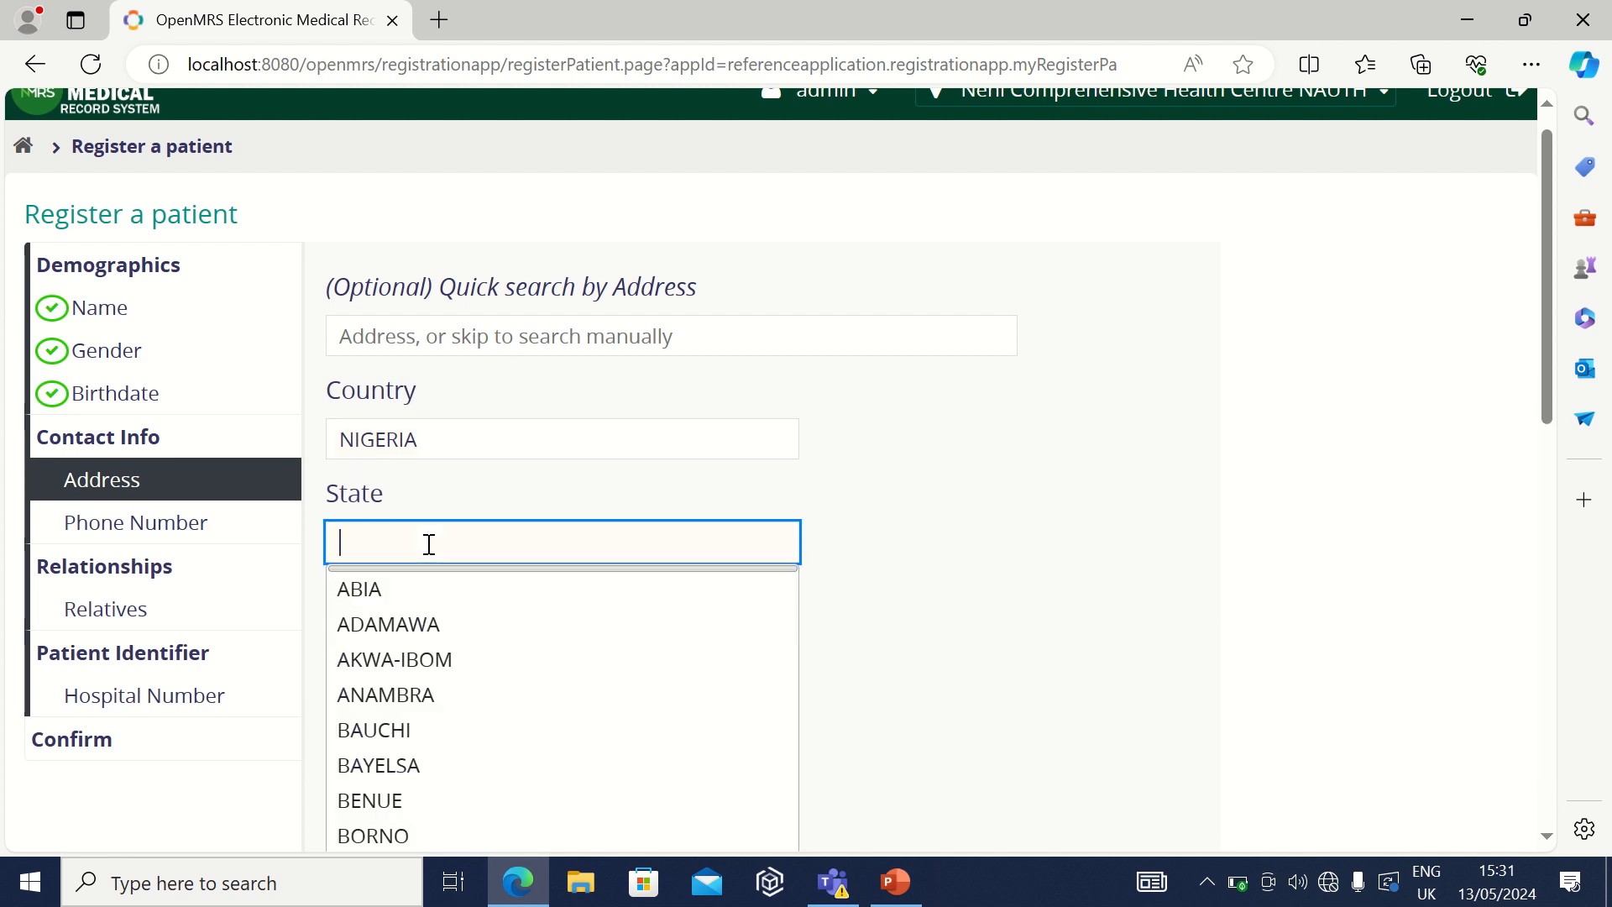
{"action": "left_click", "coordinate": [436, 697]}
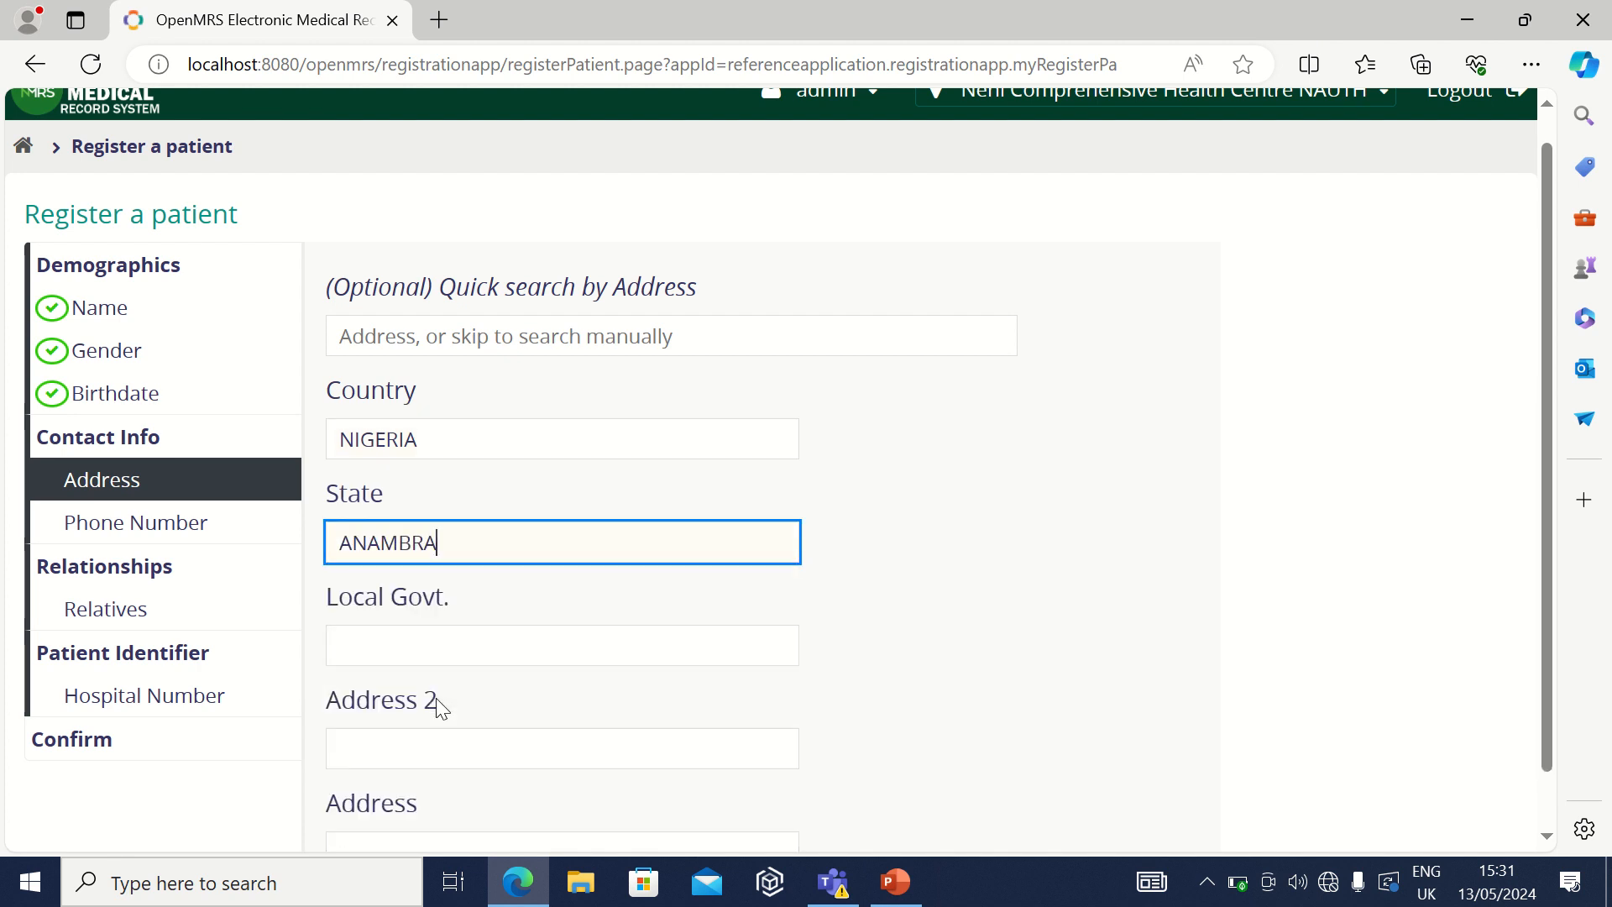
{"action": "left_click", "coordinate": [450, 639]}
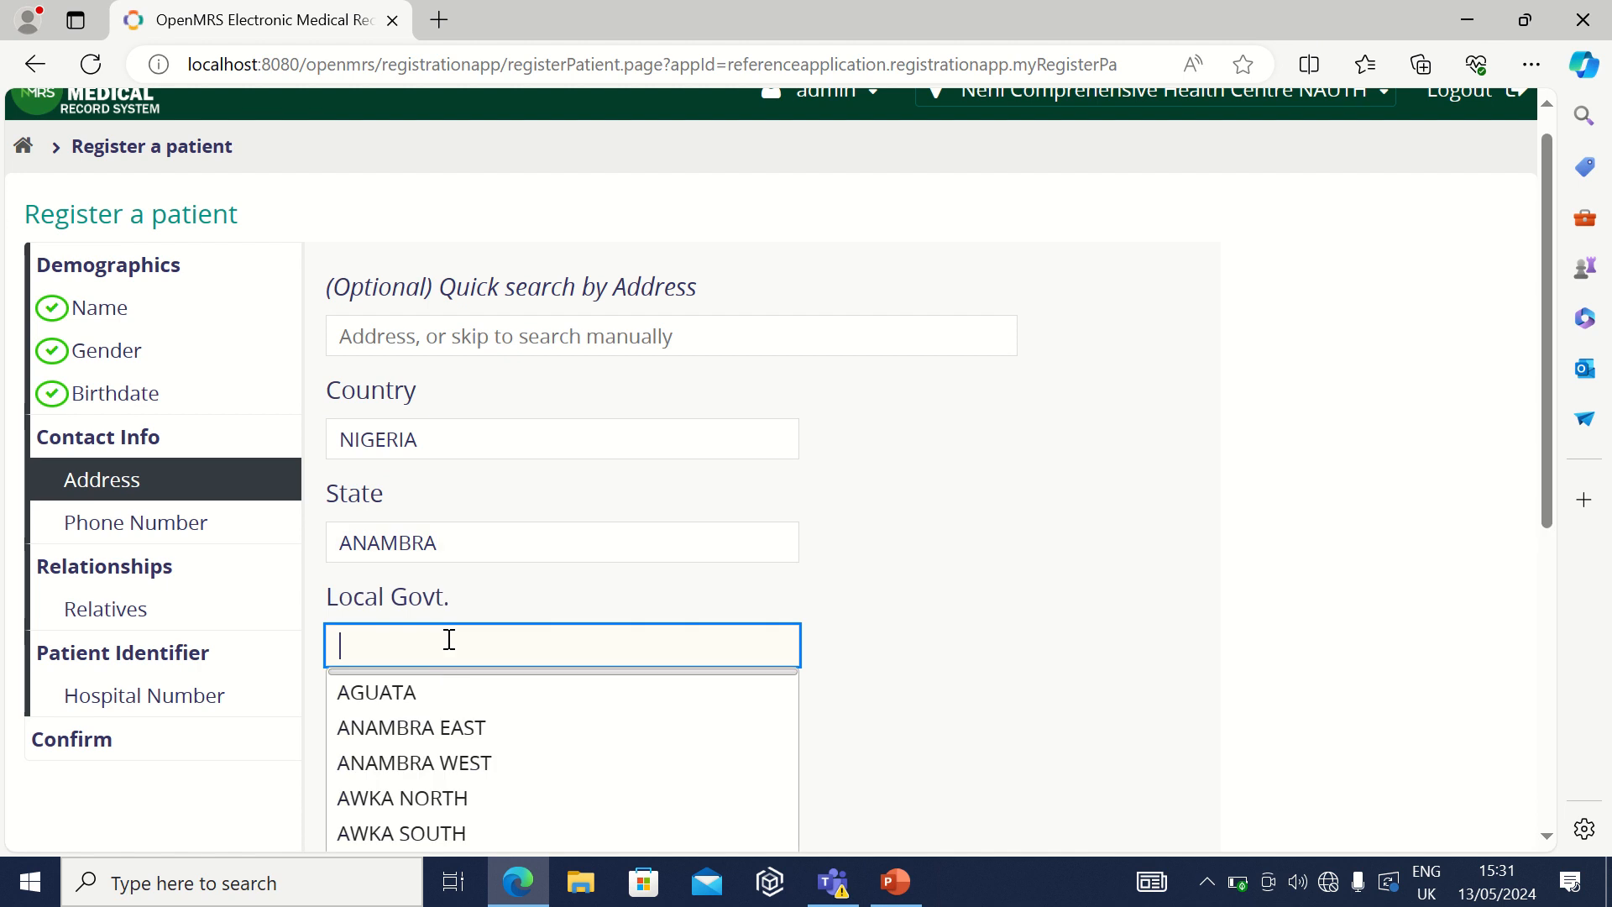
{"action": "left_click", "coordinate": [430, 694]}
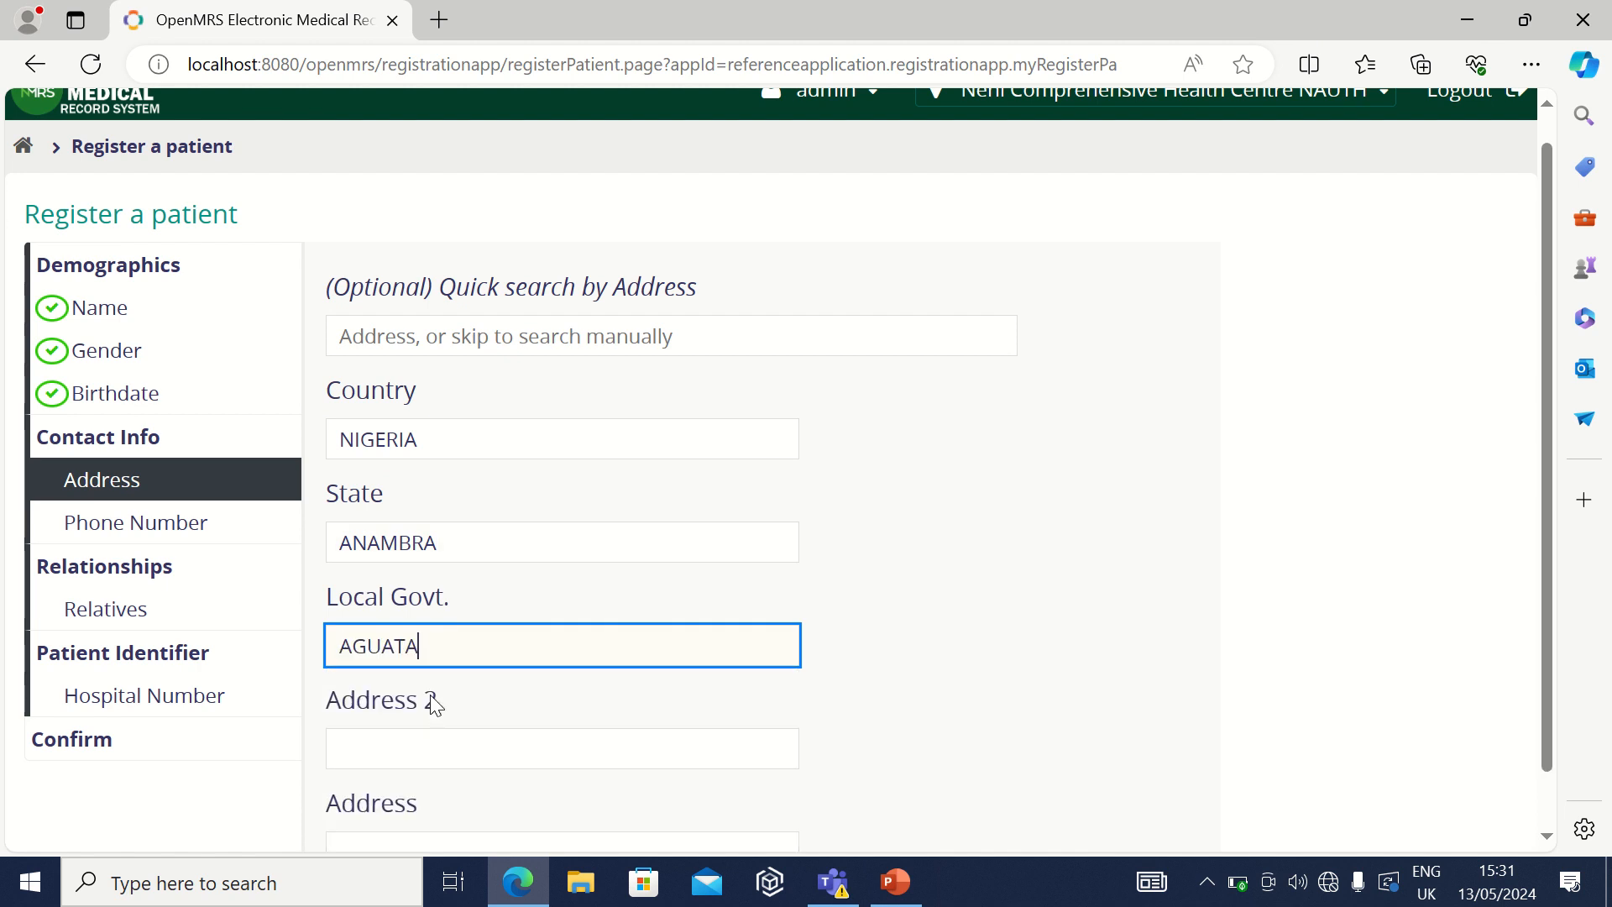
Step: Fill Address 2 with the saved street address, changing its ending to Aguata
{"action": "left_click", "coordinate": [403, 749]}
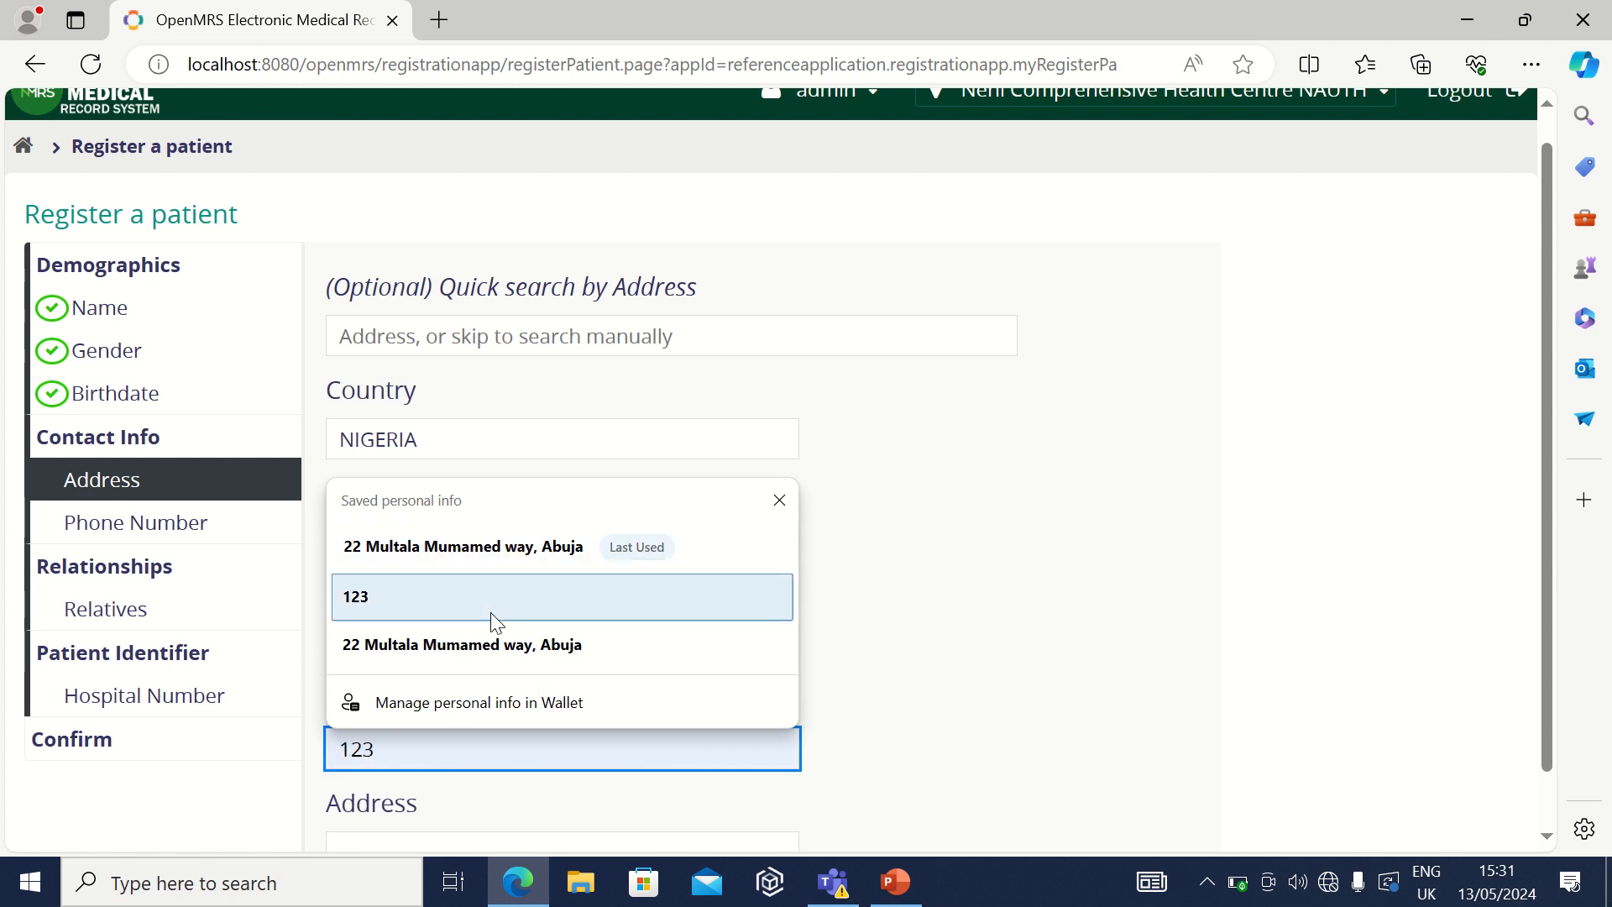
{"action": "left_click", "coordinate": [494, 644]}
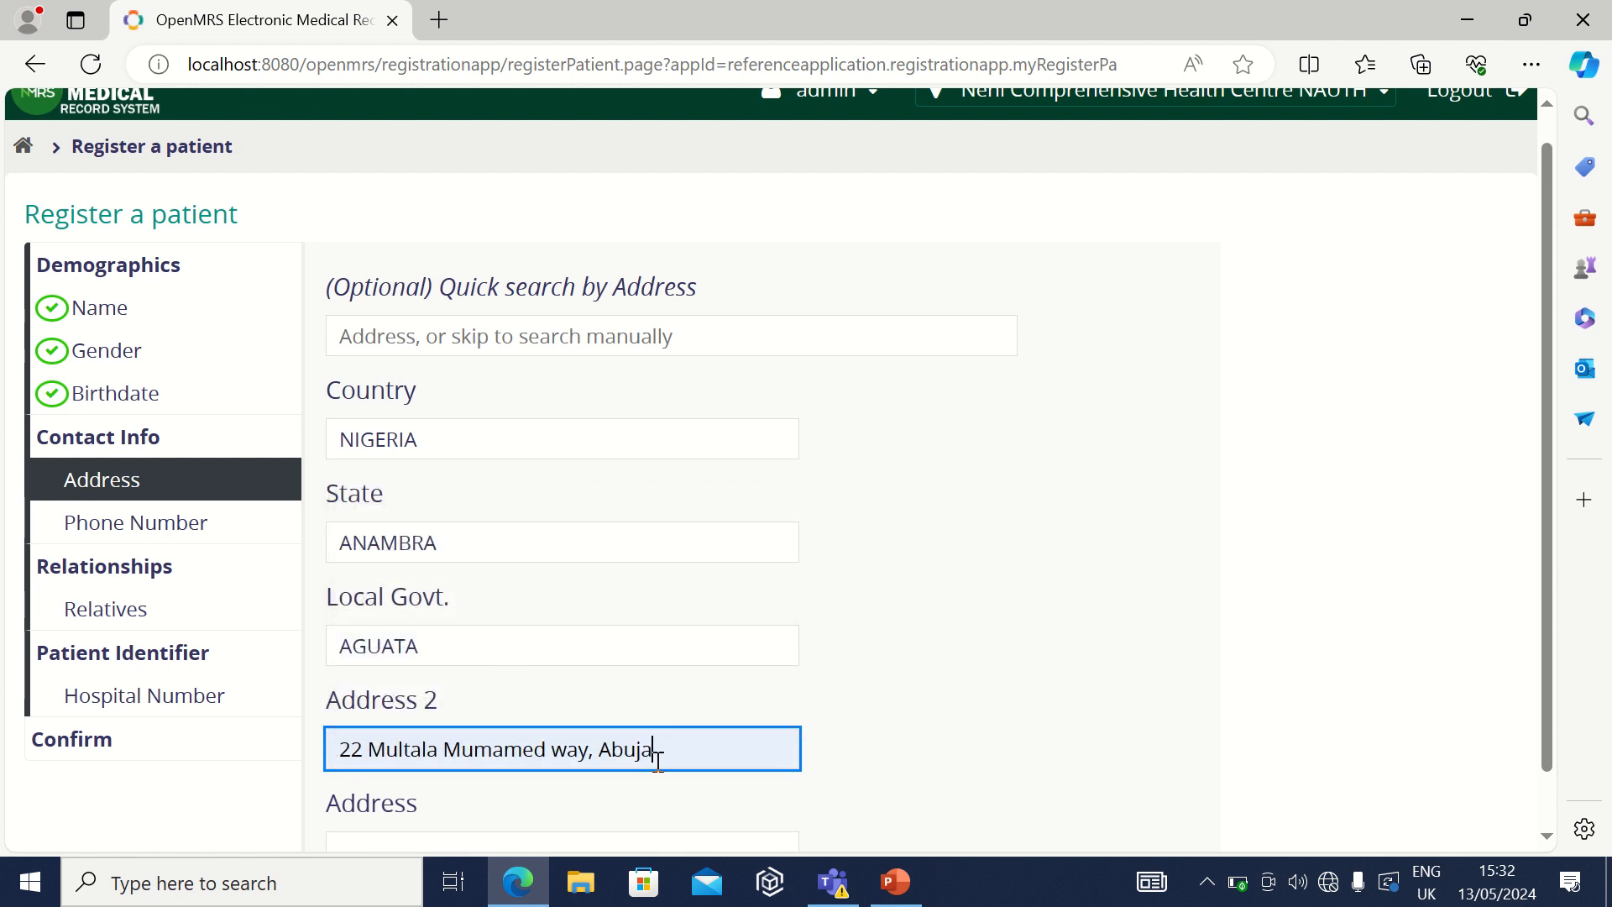
{"action": "key", "text": "BackSpace"}
{"action": "key", "text": "BackSpace"}
{"action": "key", "text": "BackSpace"}
{"action": "key", "text": "BackSpace"}
{"action": "key", "text": "BackSpace"}
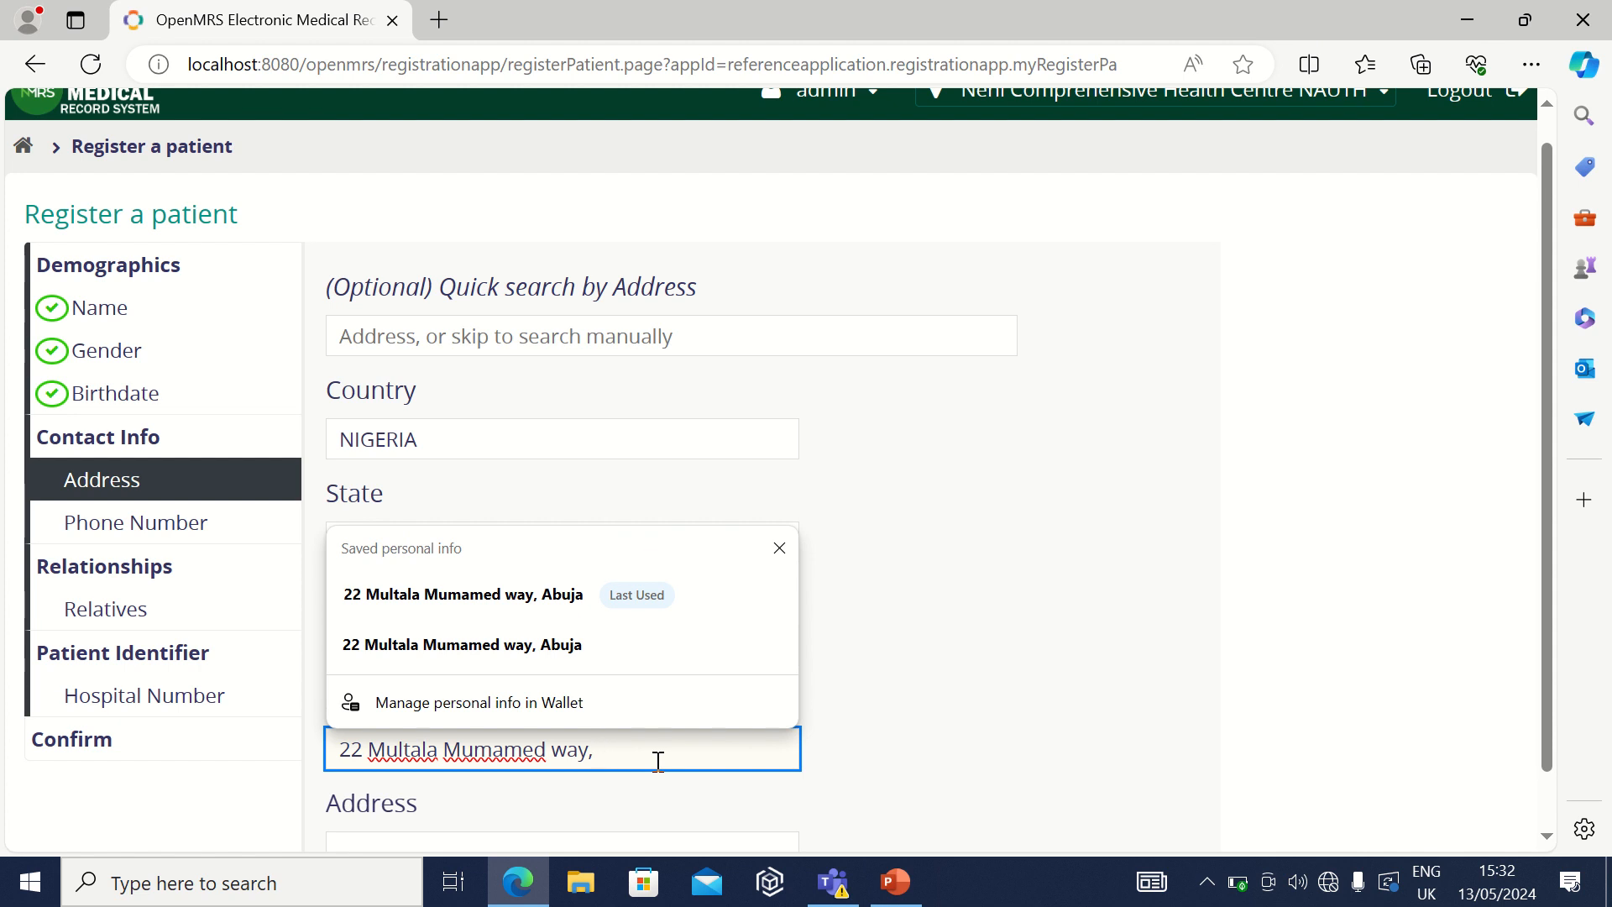
{"action": "type", "text": "Ag"}
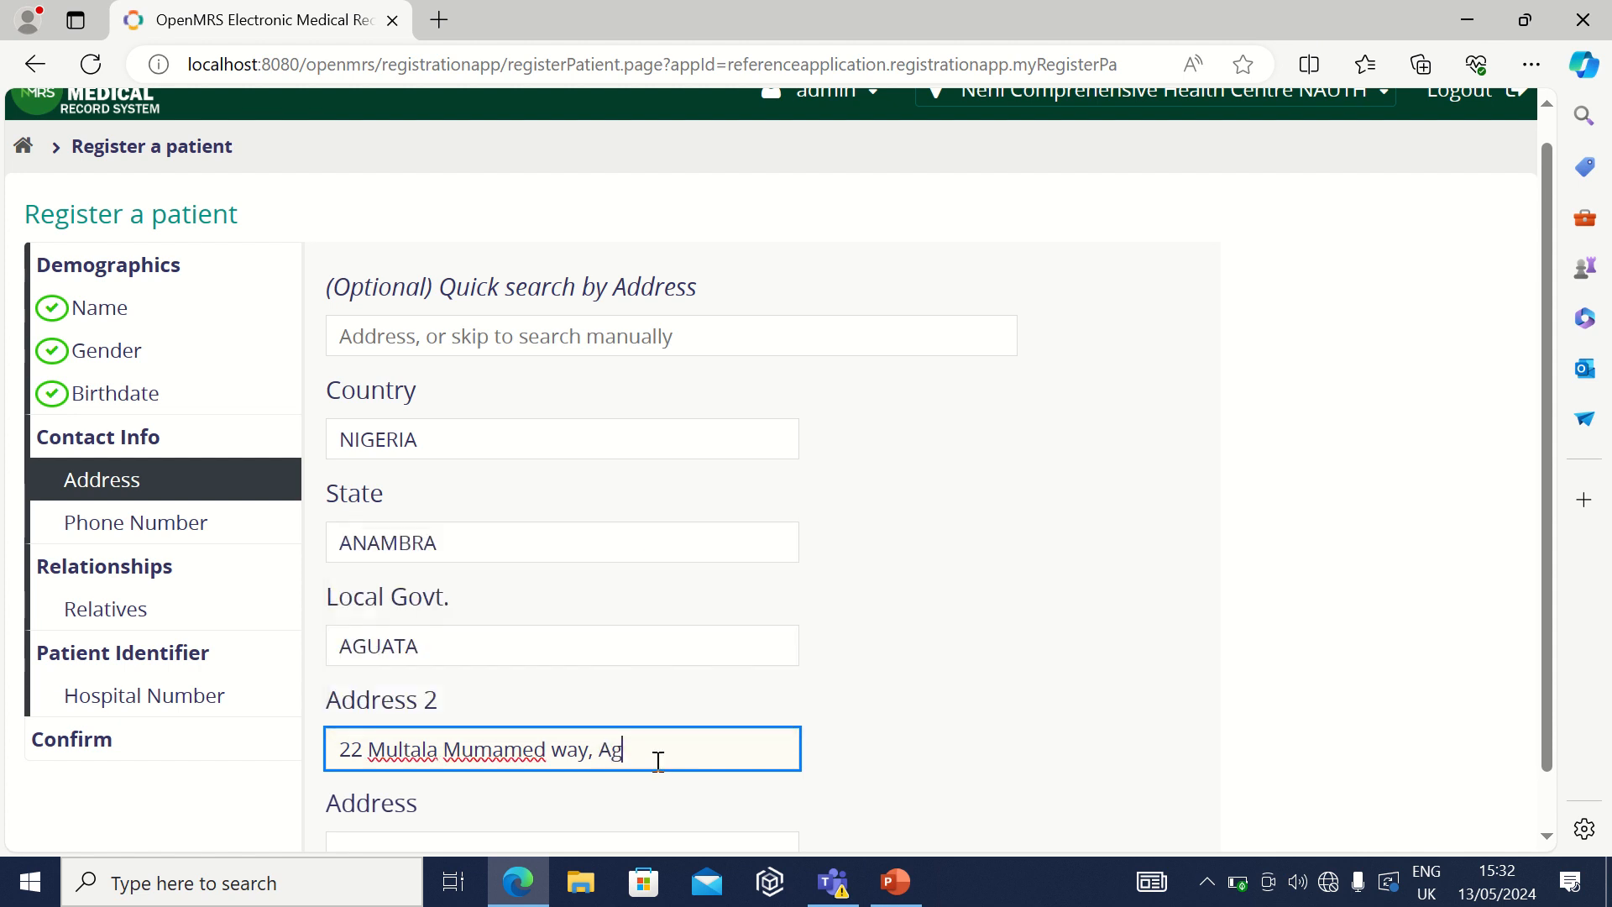
{"action": "type", "text": "uata"}
{"action": "left_click", "coordinate": [974, 724]}
{"action": "scroll", "coordinate": [974, 724], "scroll_direction": "down", "scroll_amount": 1}
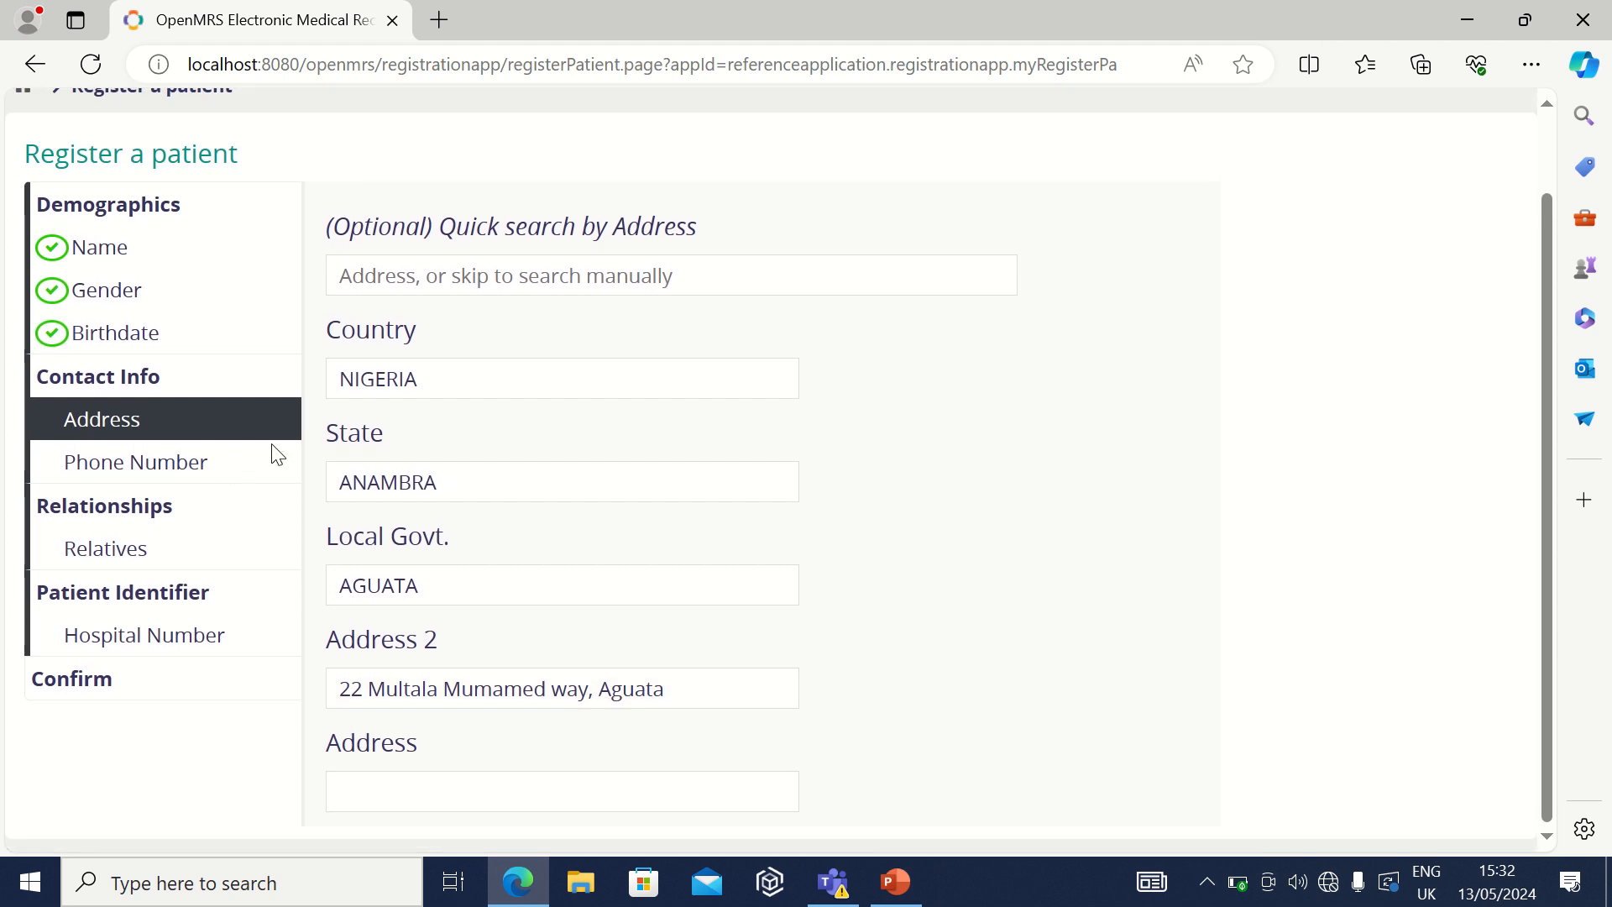
{"action": "left_click", "coordinate": [203, 461]}
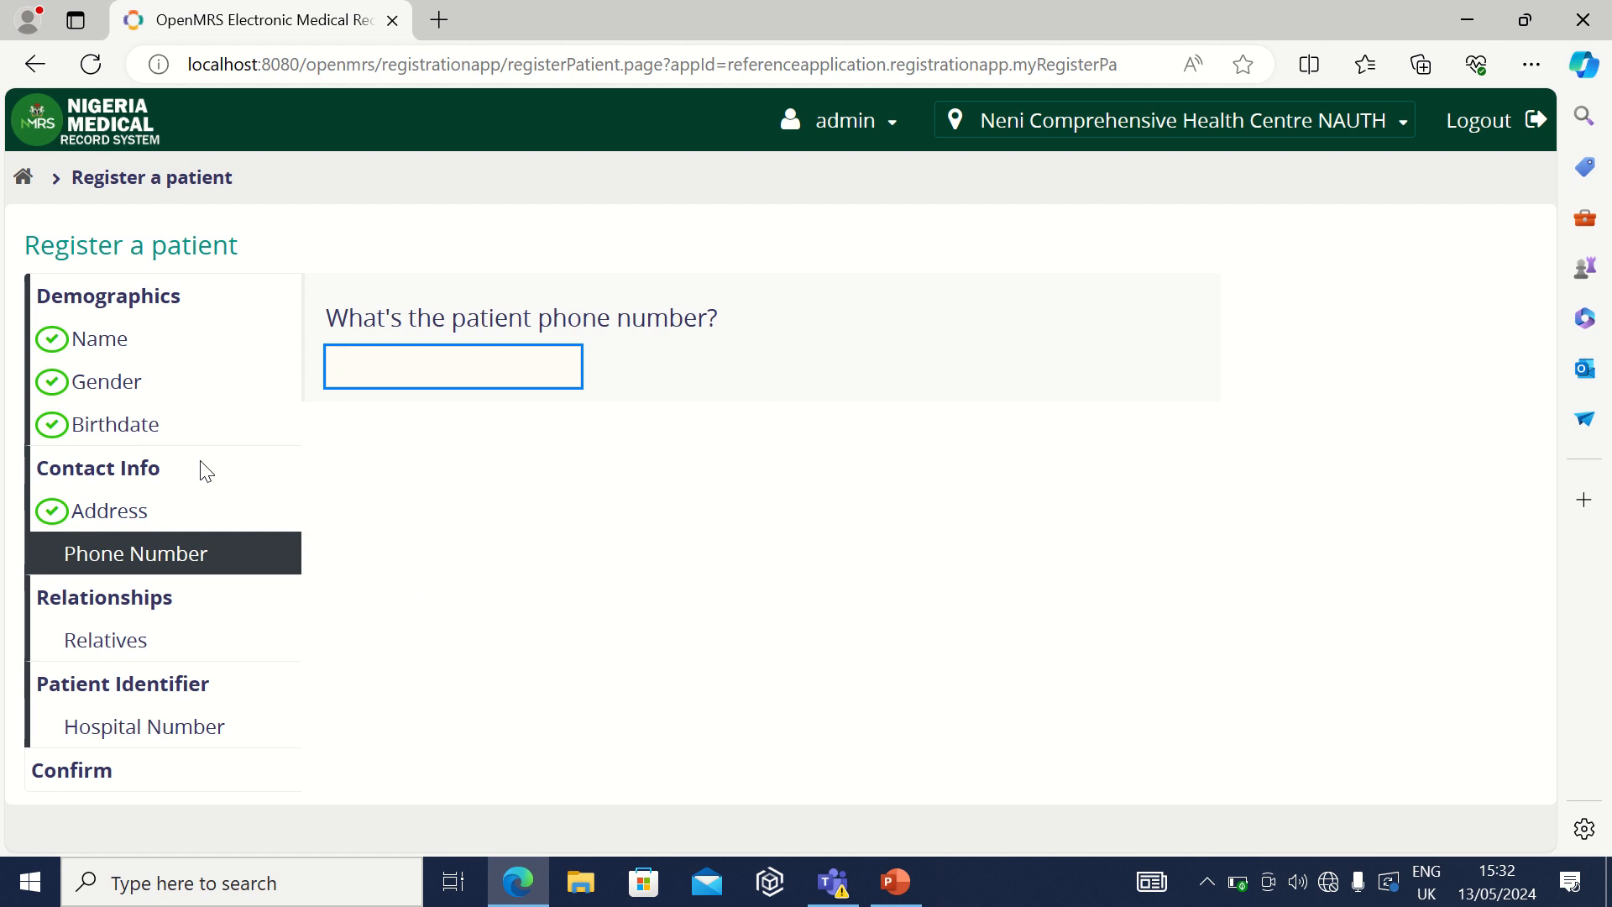
Step: Enter the patient's phone number from the saved autofill entry
{"action": "left_click", "coordinate": [200, 461]}
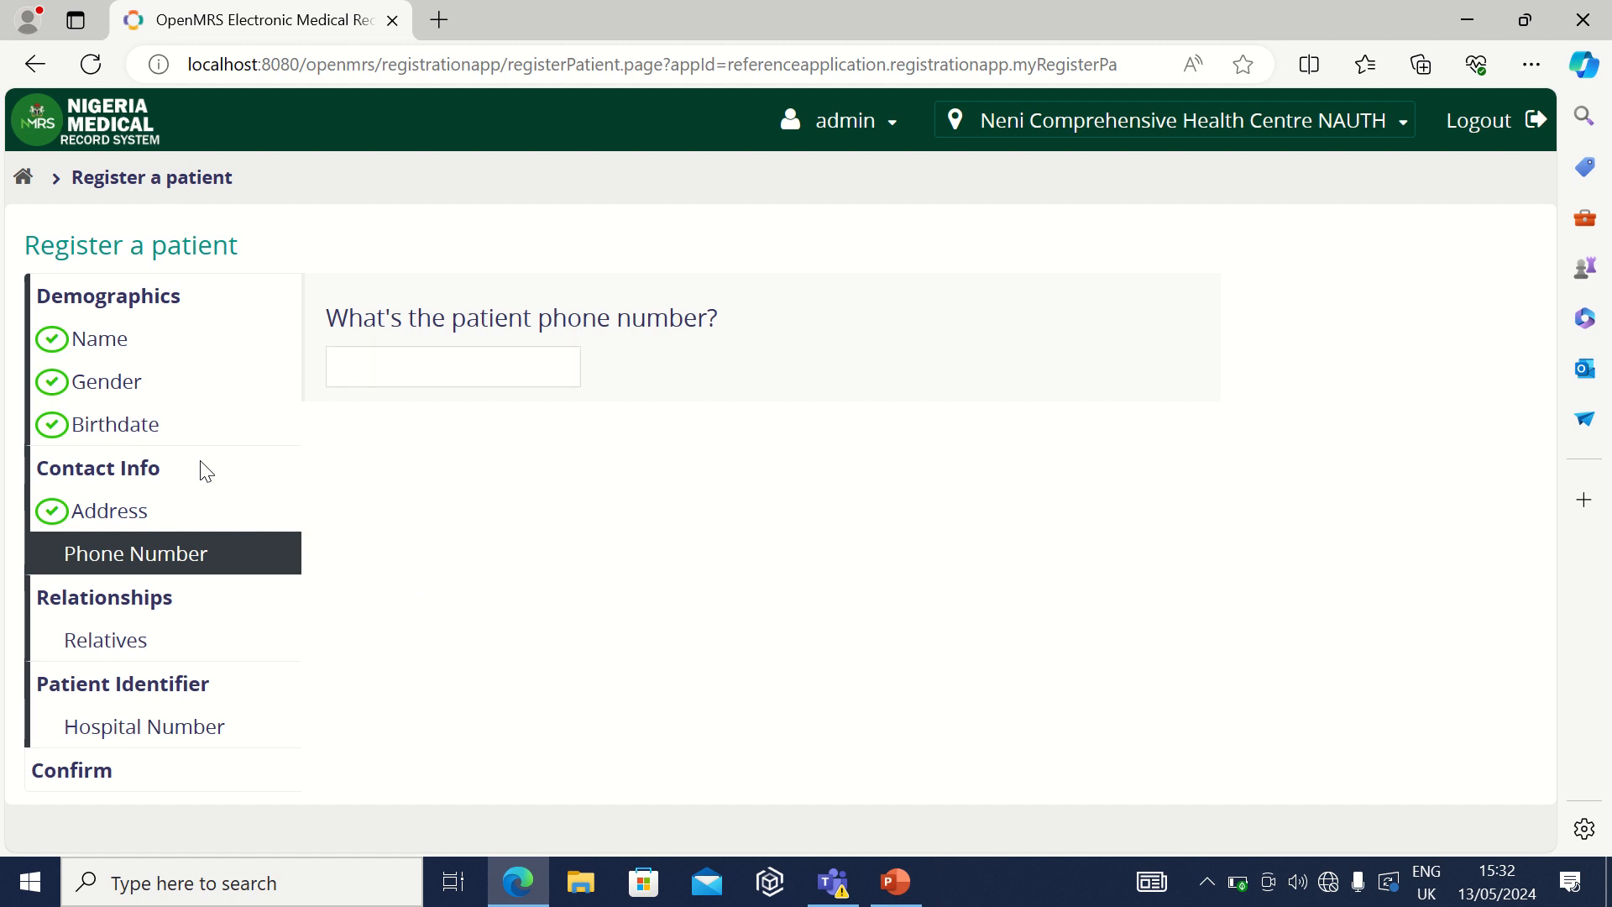
{"action": "left_click", "coordinate": [419, 361]}
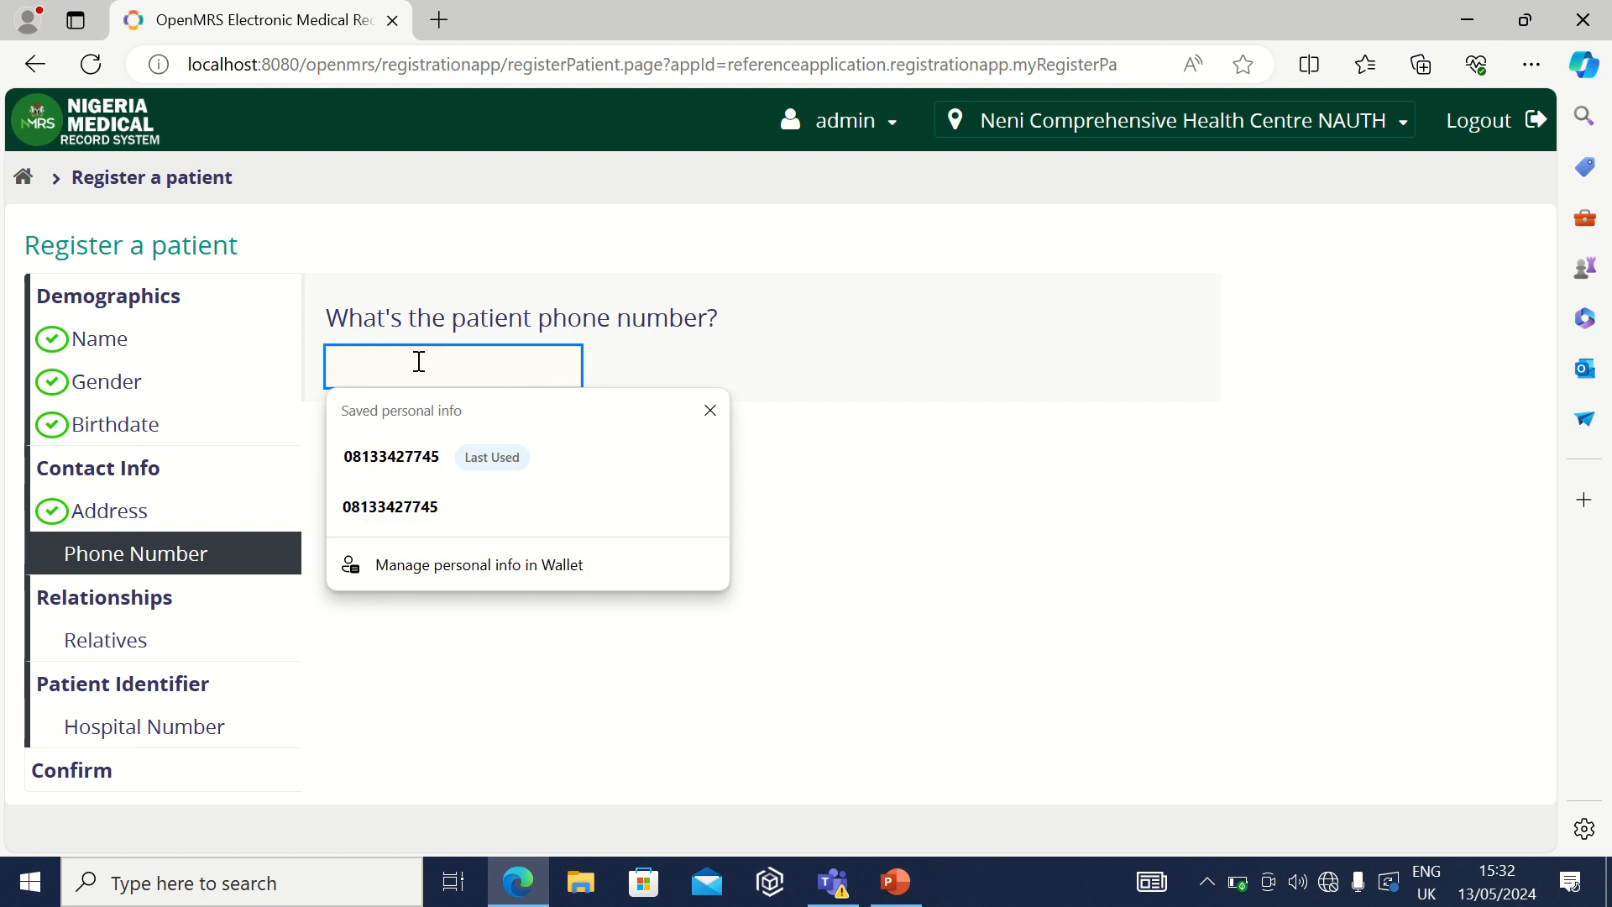
{"action": "left_click", "coordinate": [403, 455]}
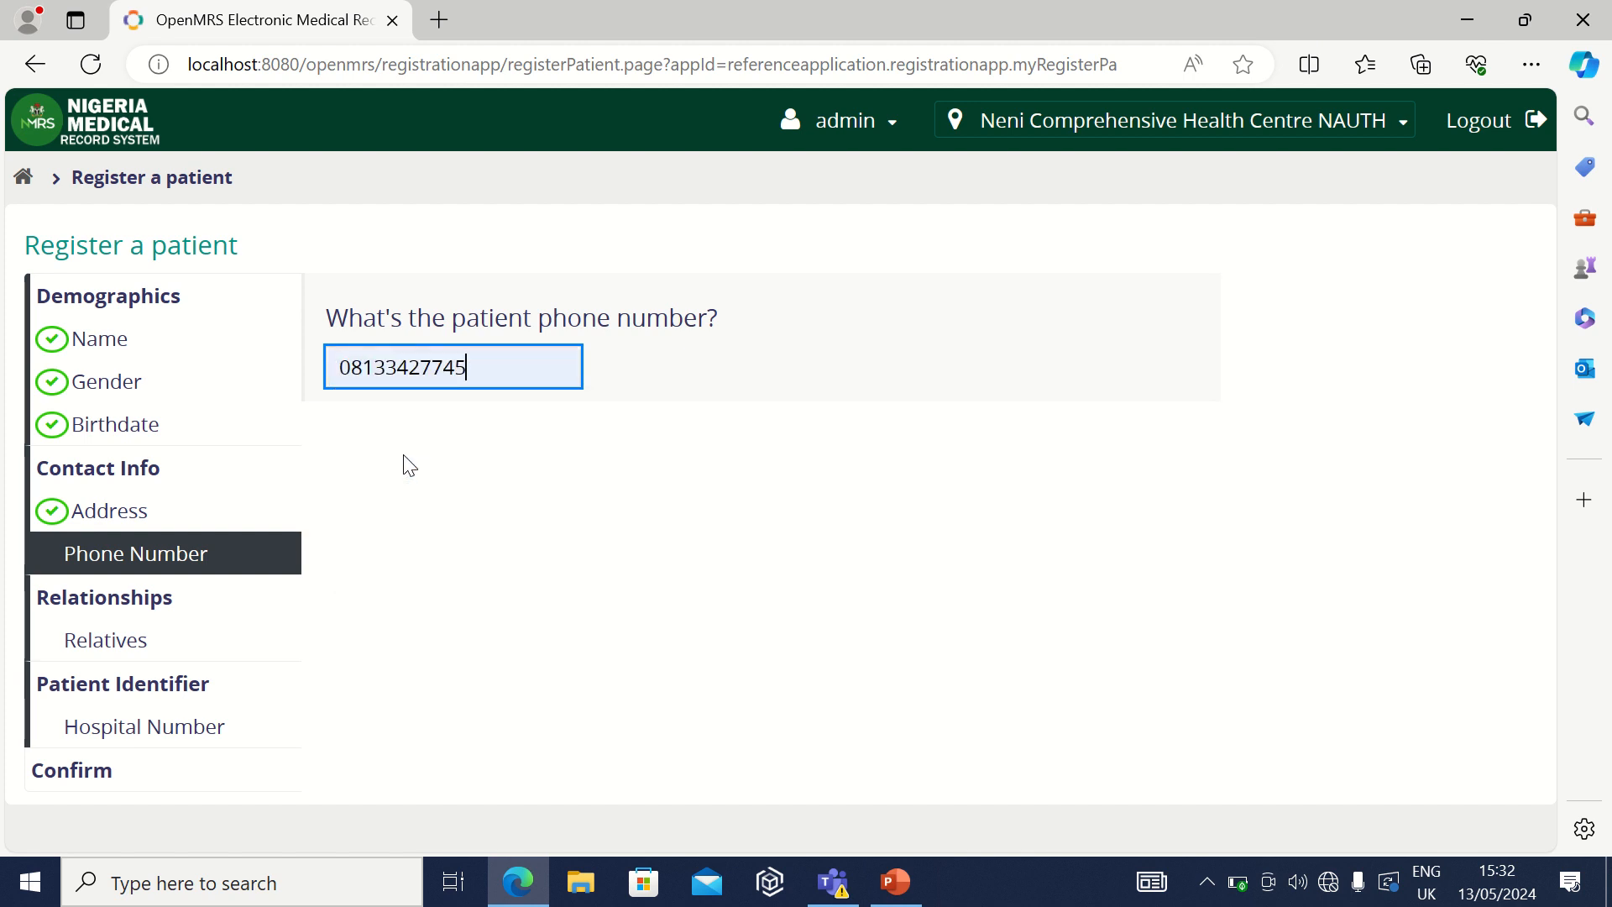
{"action": "left_click", "coordinate": [409, 594]}
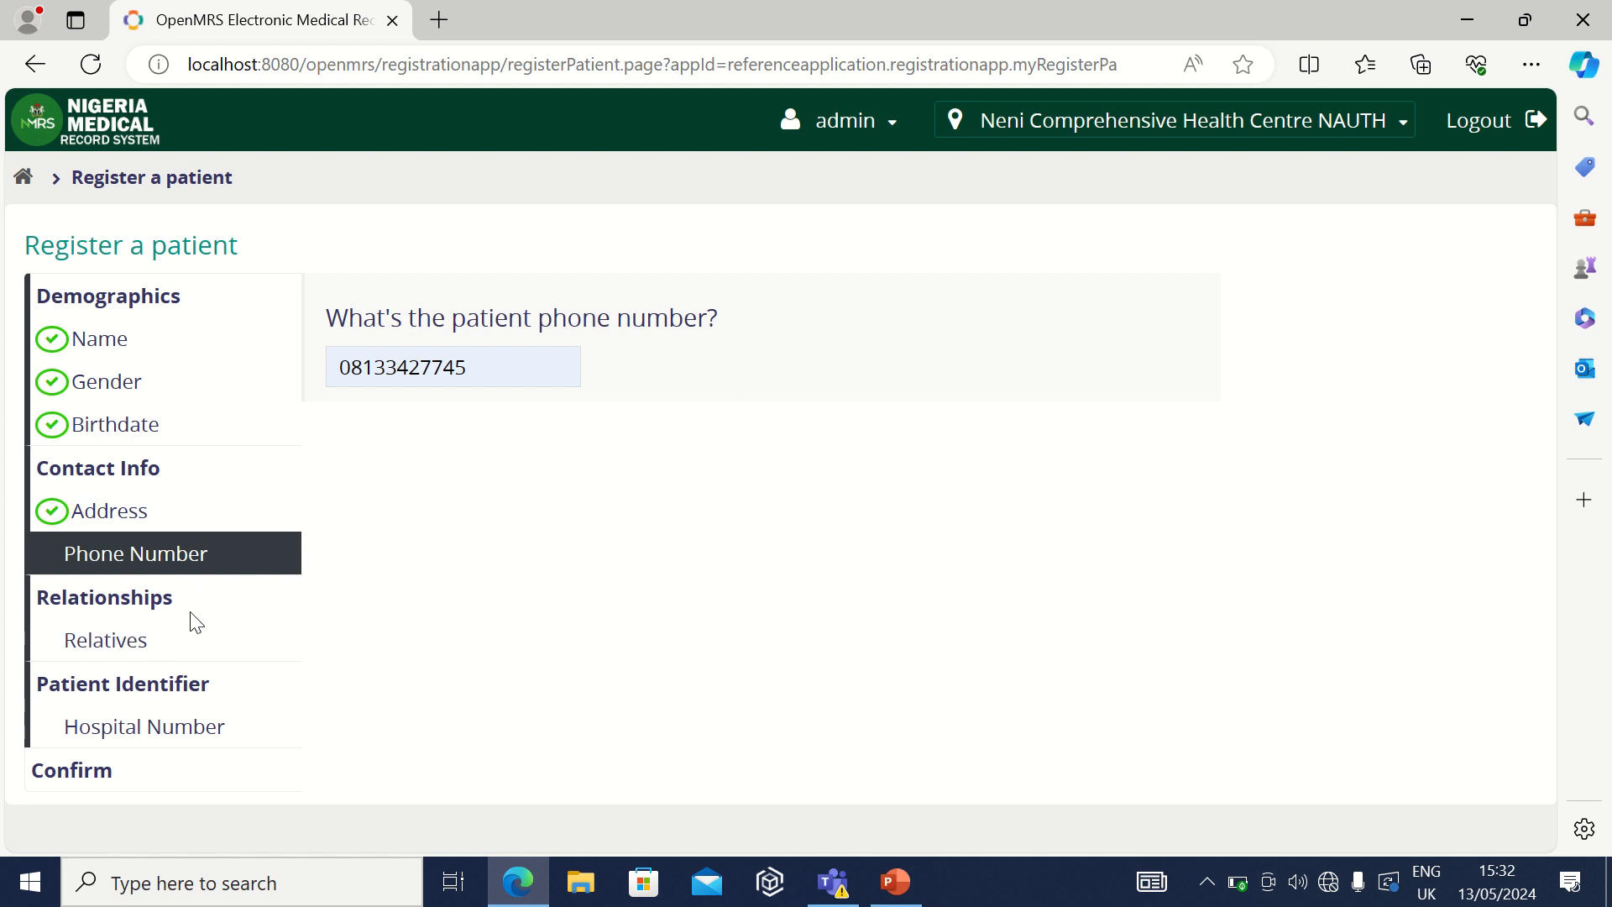
{"action": "left_click", "coordinate": [141, 651]}
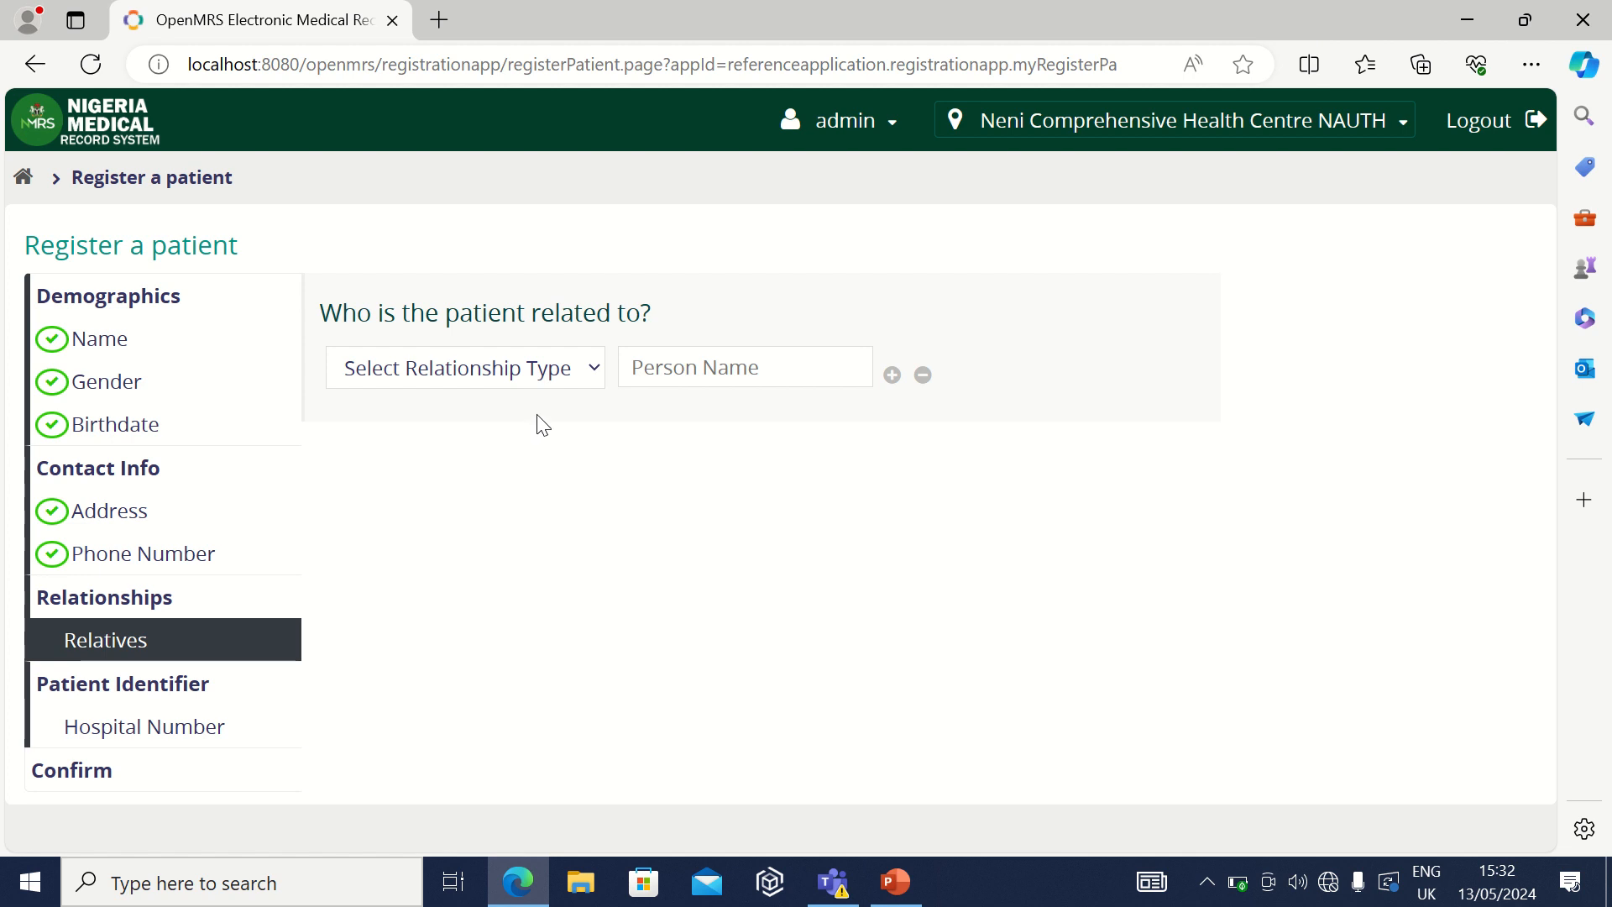
Step: Add a Sibling relative and enter the relative's name with a capital first letter
{"action": "left_click", "coordinate": [592, 377]}
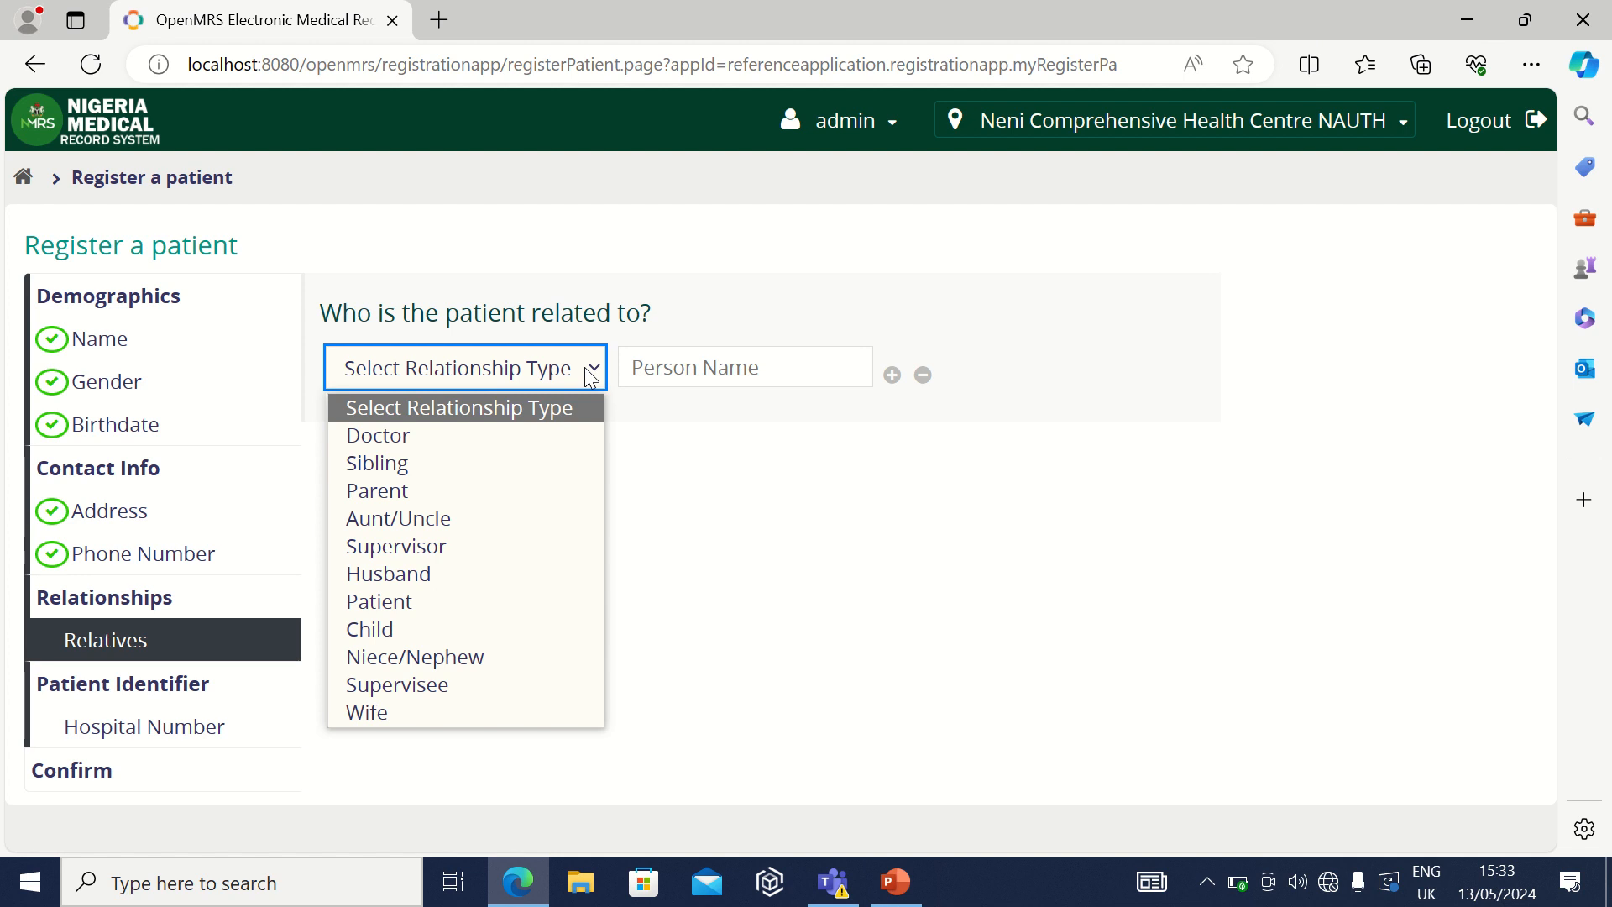
{"action": "left_click", "coordinate": [397, 467]}
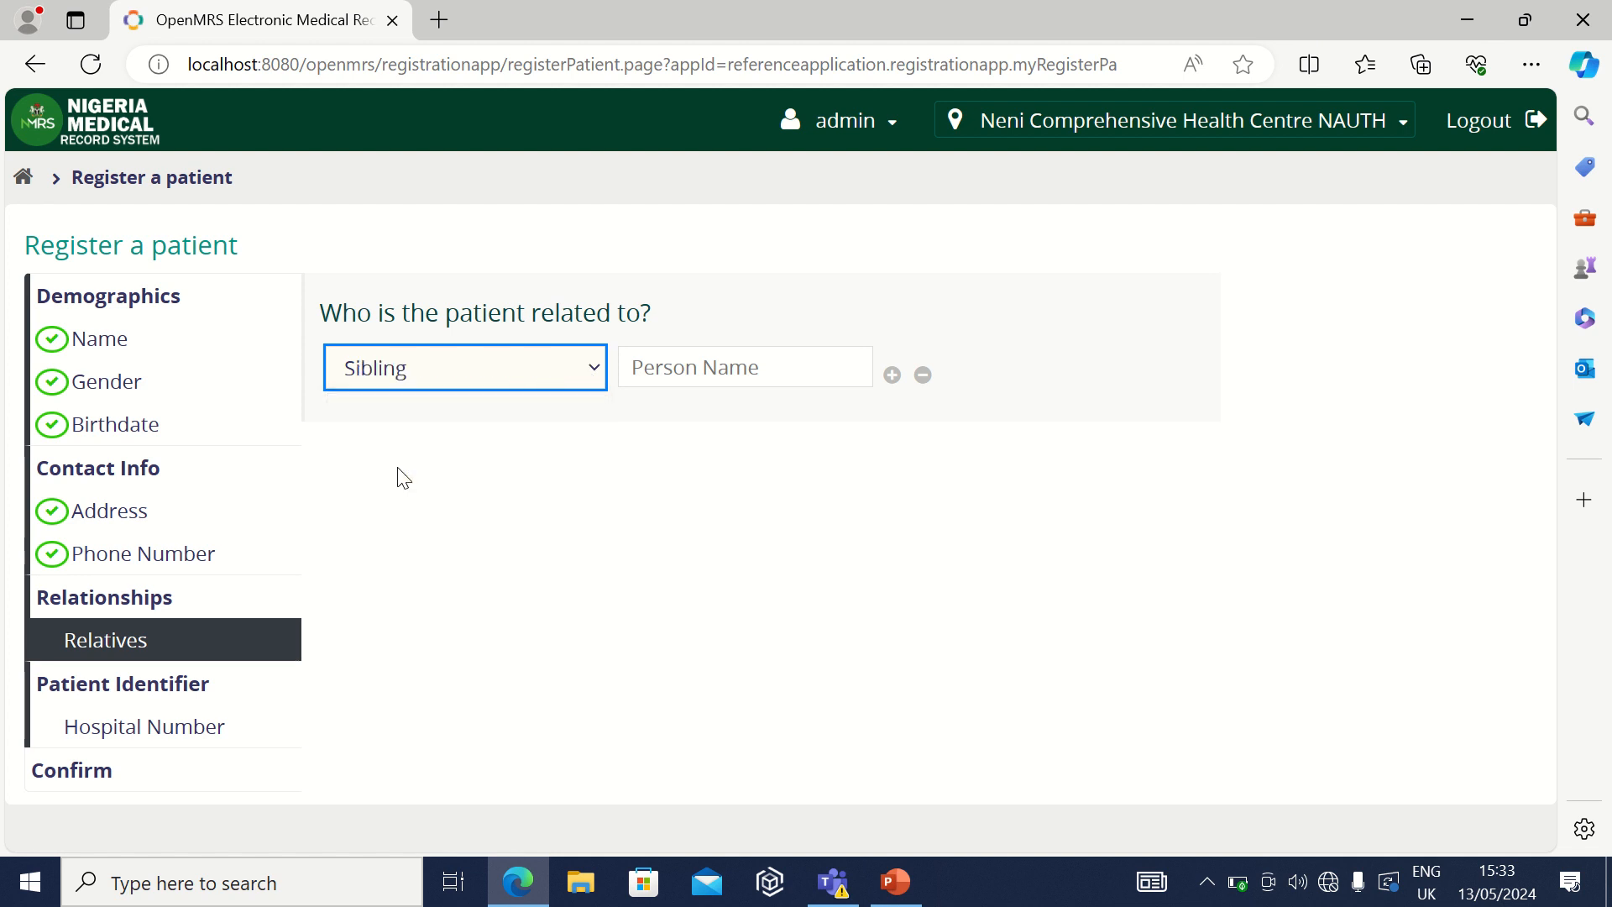
{"action": "left_click", "coordinate": [792, 371]}
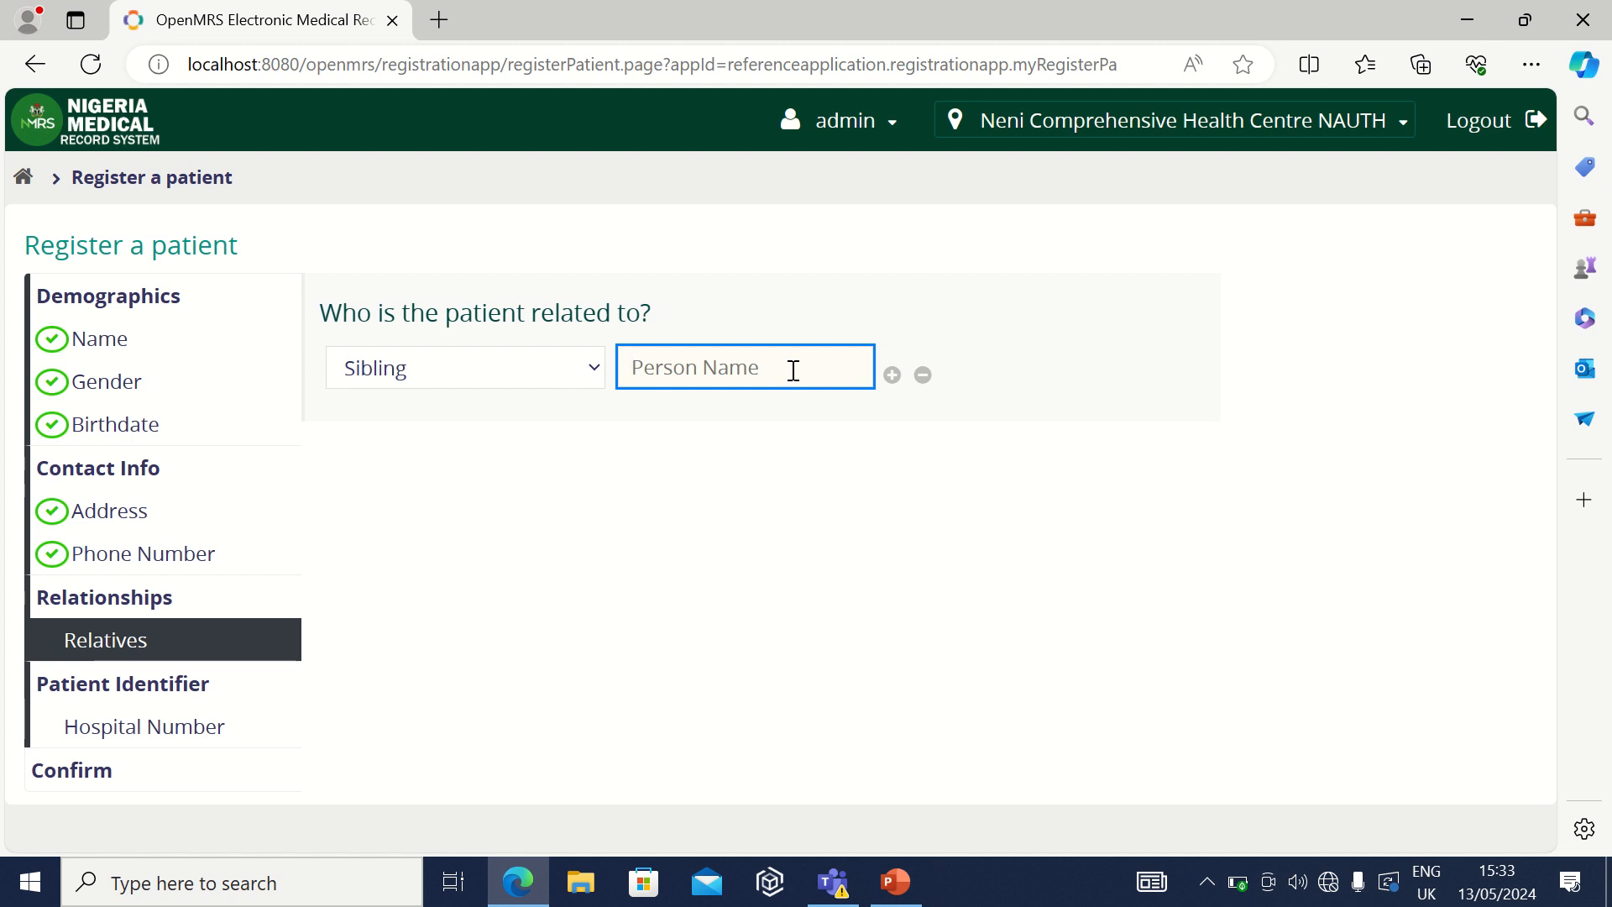
{"action": "type", "text": "ghi"}
{"action": "key", "text": "Left"}
{"action": "key", "text": "Left"}
{"action": "key", "text": "BackSpace"}
{"action": "type", "text": "G"}
{"action": "left_click", "coordinate": [140, 729]}
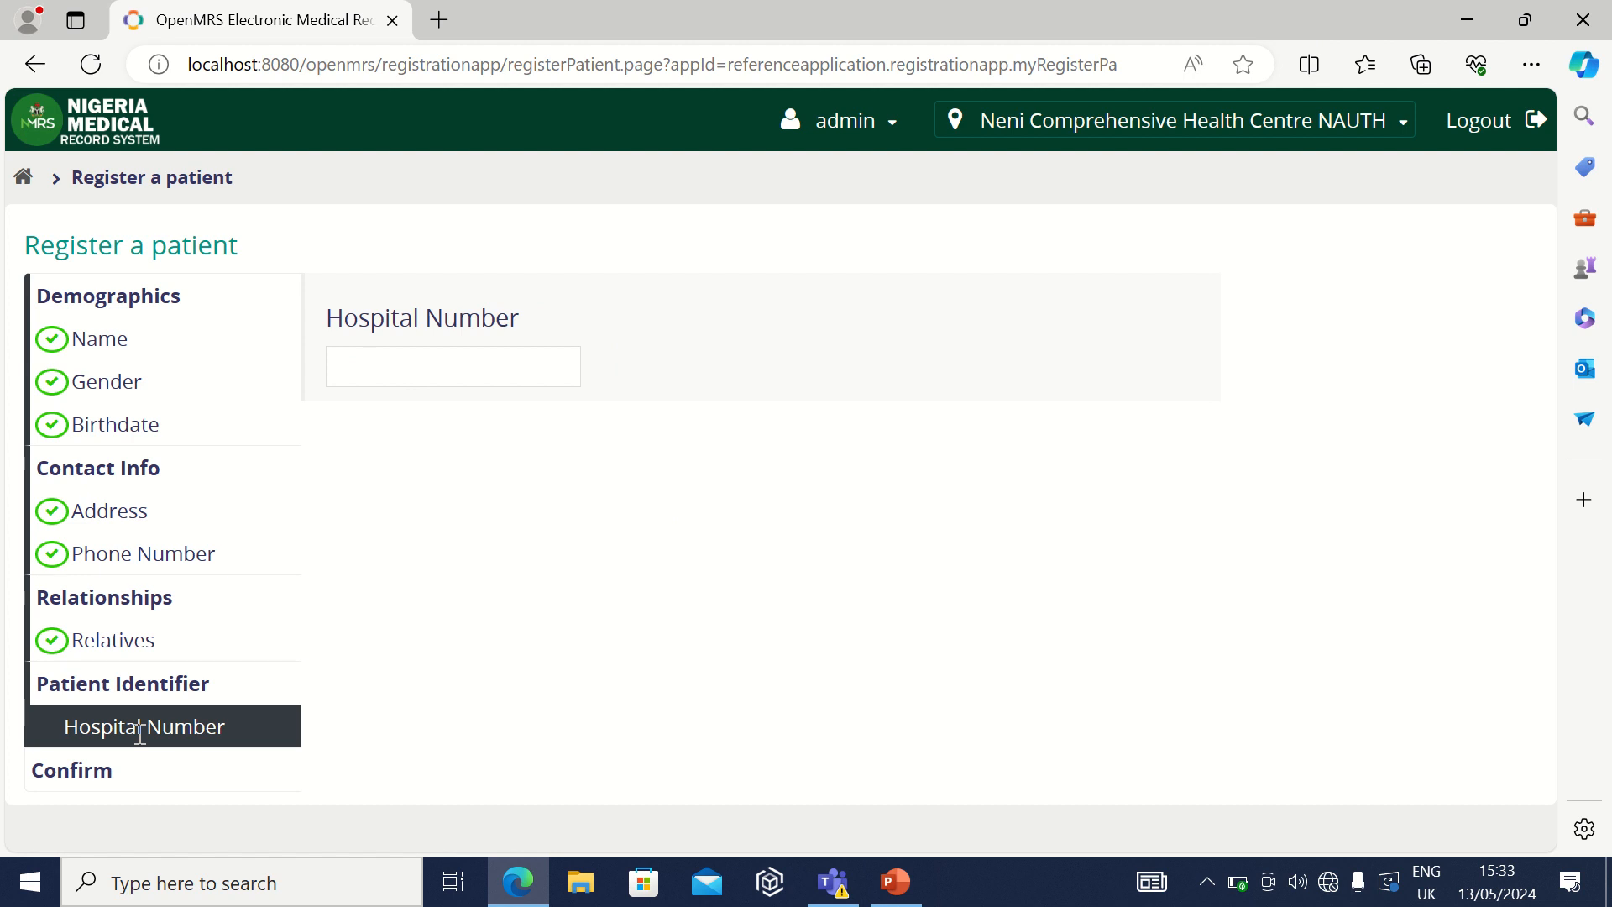
Step: Type the patient's hospital number into the Hospital Number field
{"action": "left_click", "coordinate": [375, 378]}
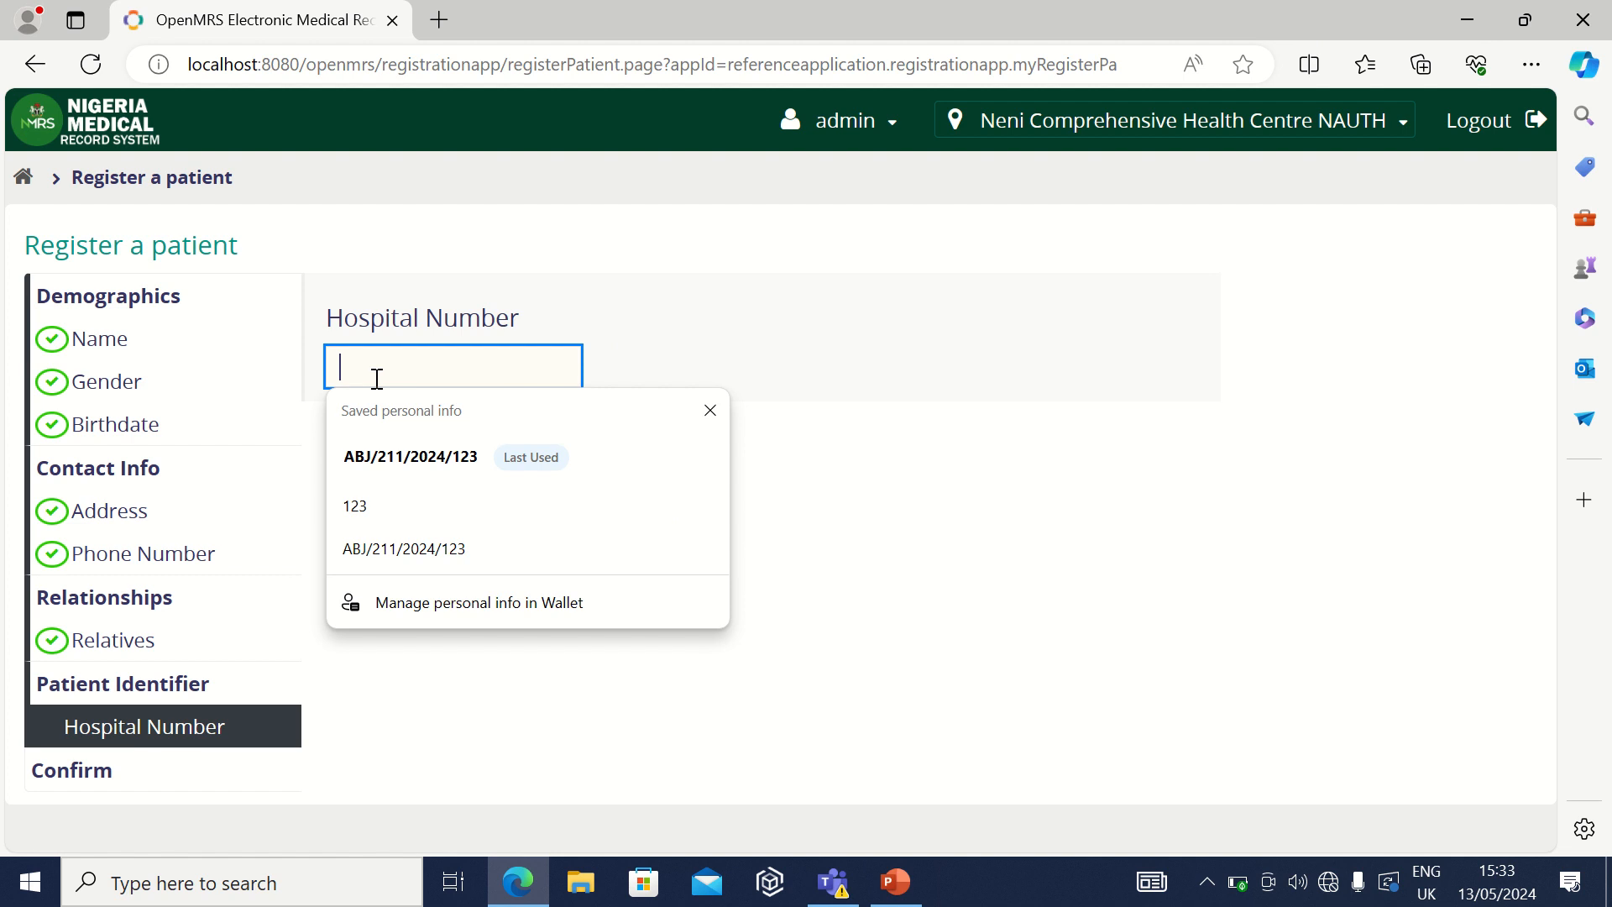
{"action": "type", "text": "A"}
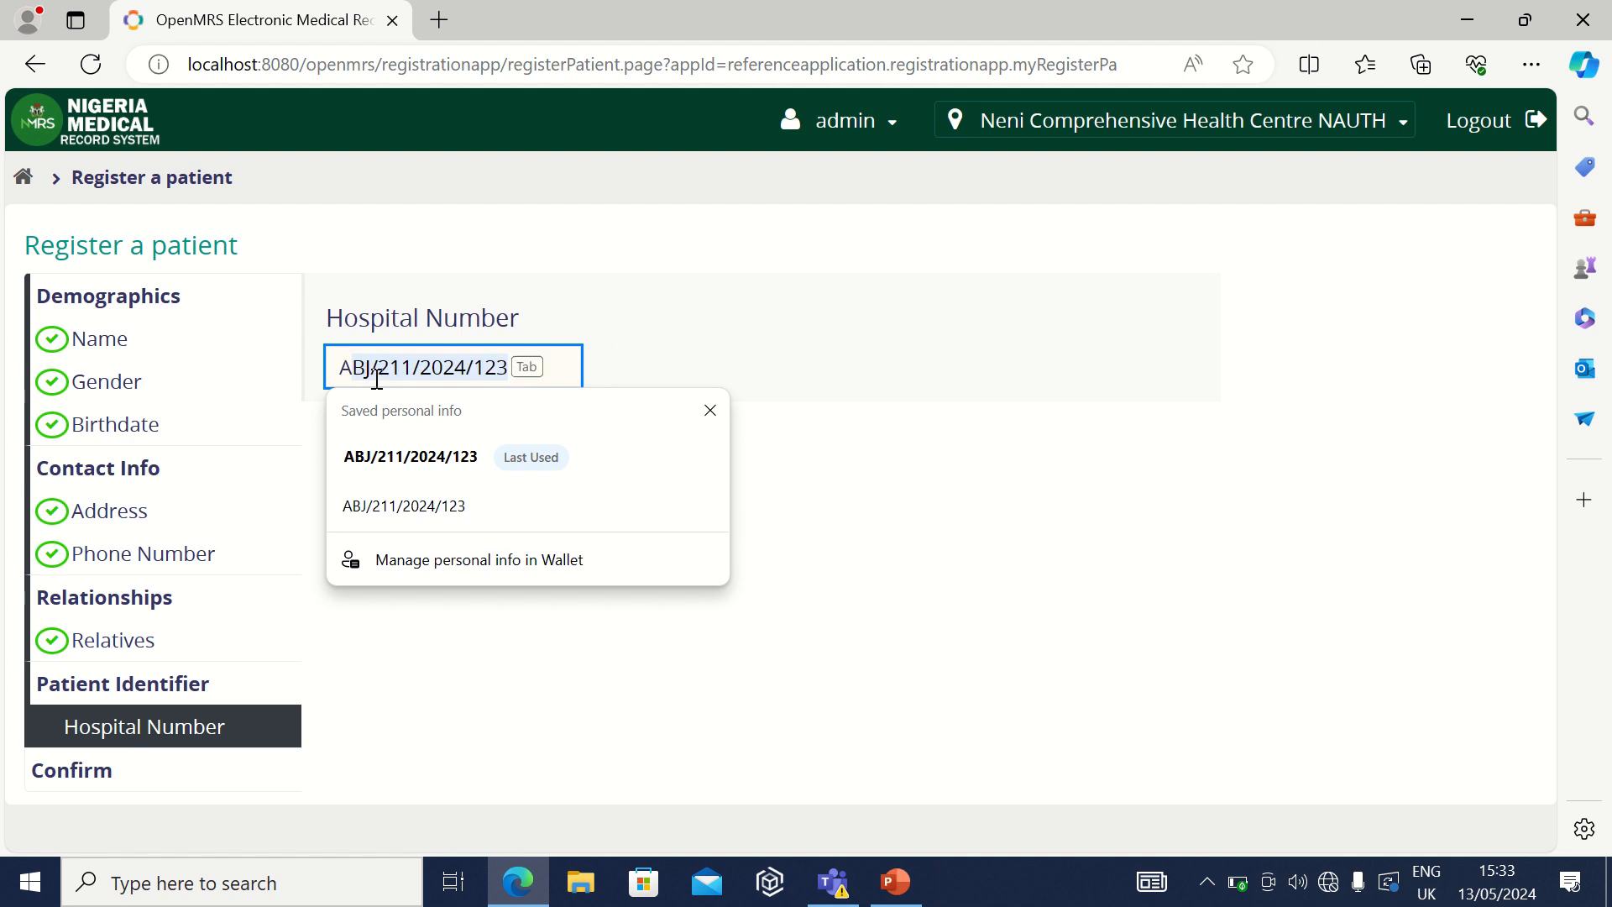
{"action": "type", "text": "NA/"}
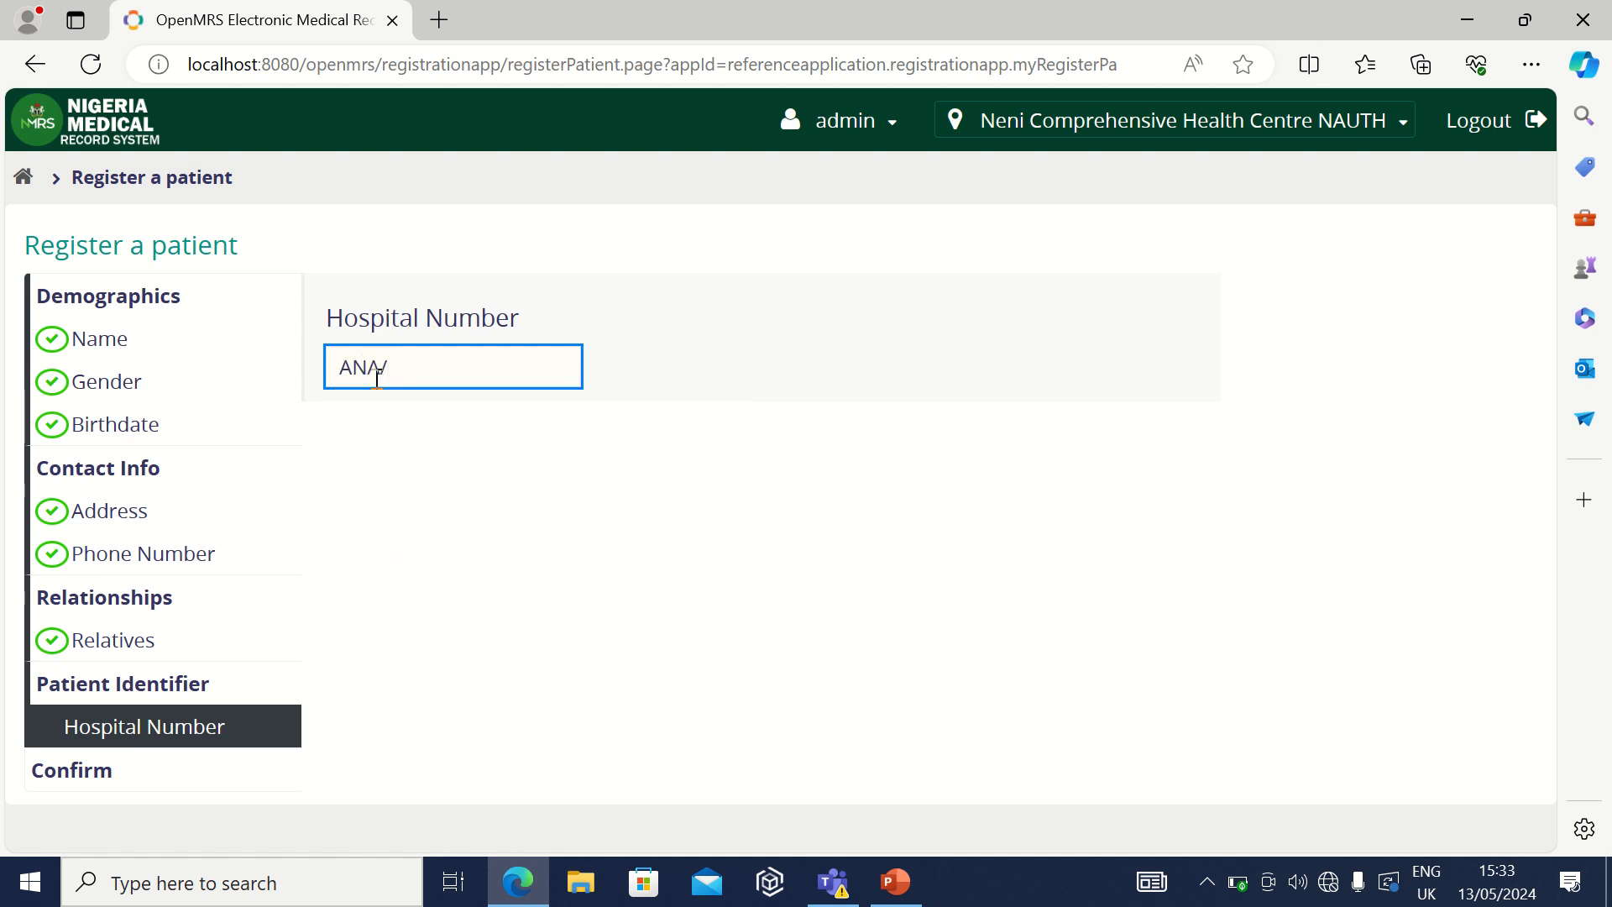
{"action": "type", "text": "001/2024/123"}
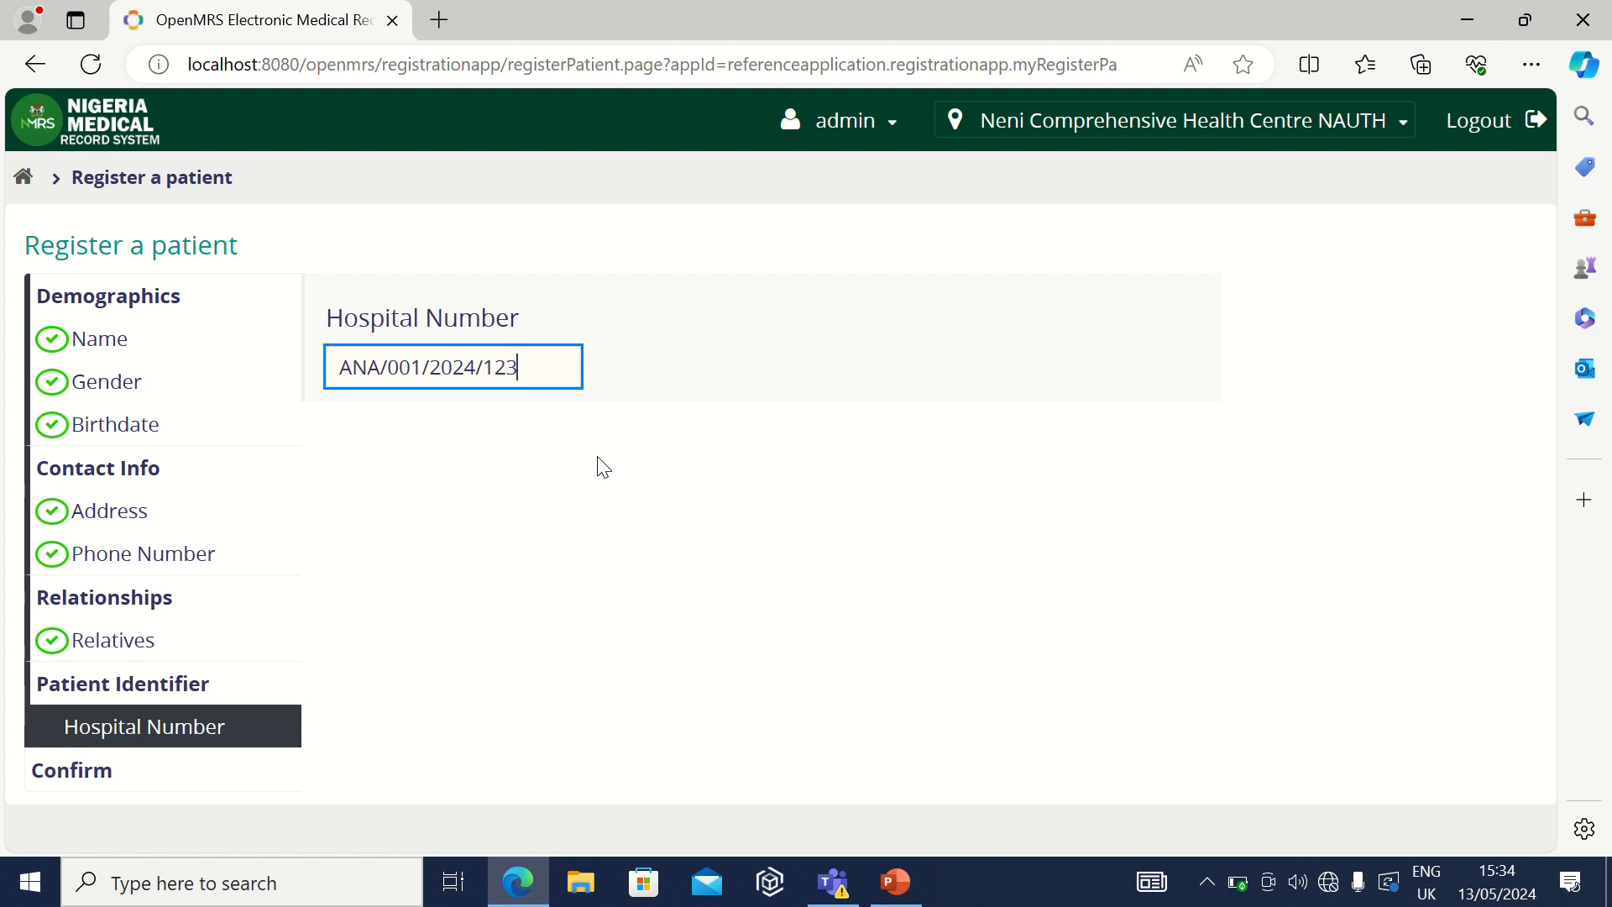
{"action": "left_click", "coordinate": [529, 600]}
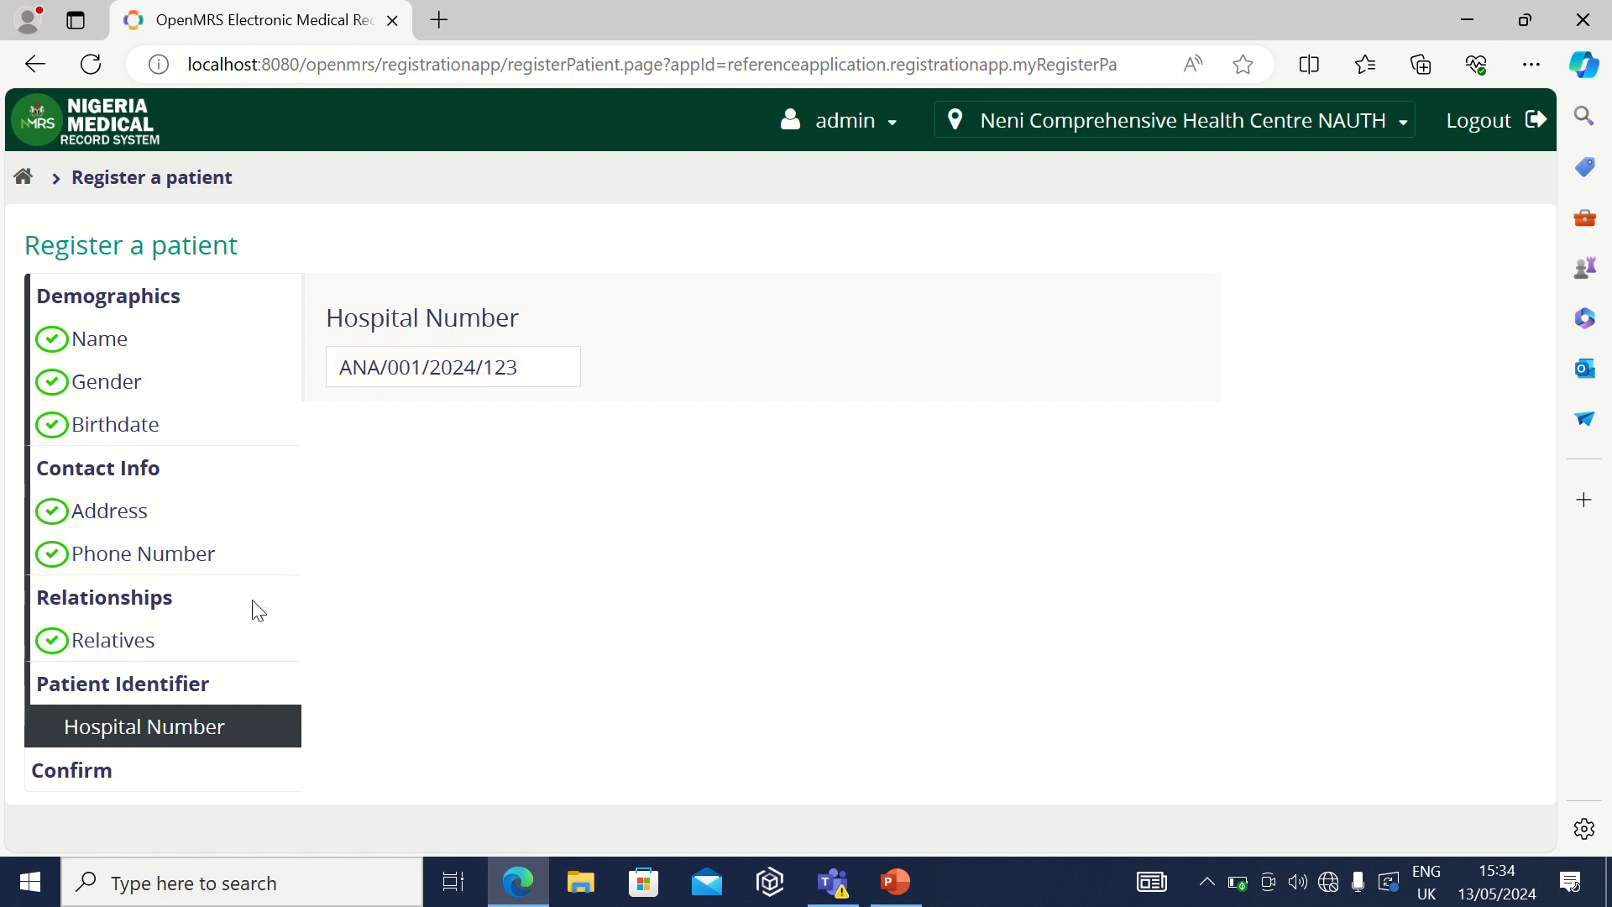
Step: Review the new patient's details on the summary and confirm the registration
{"action": "left_click", "coordinate": [130, 776]}
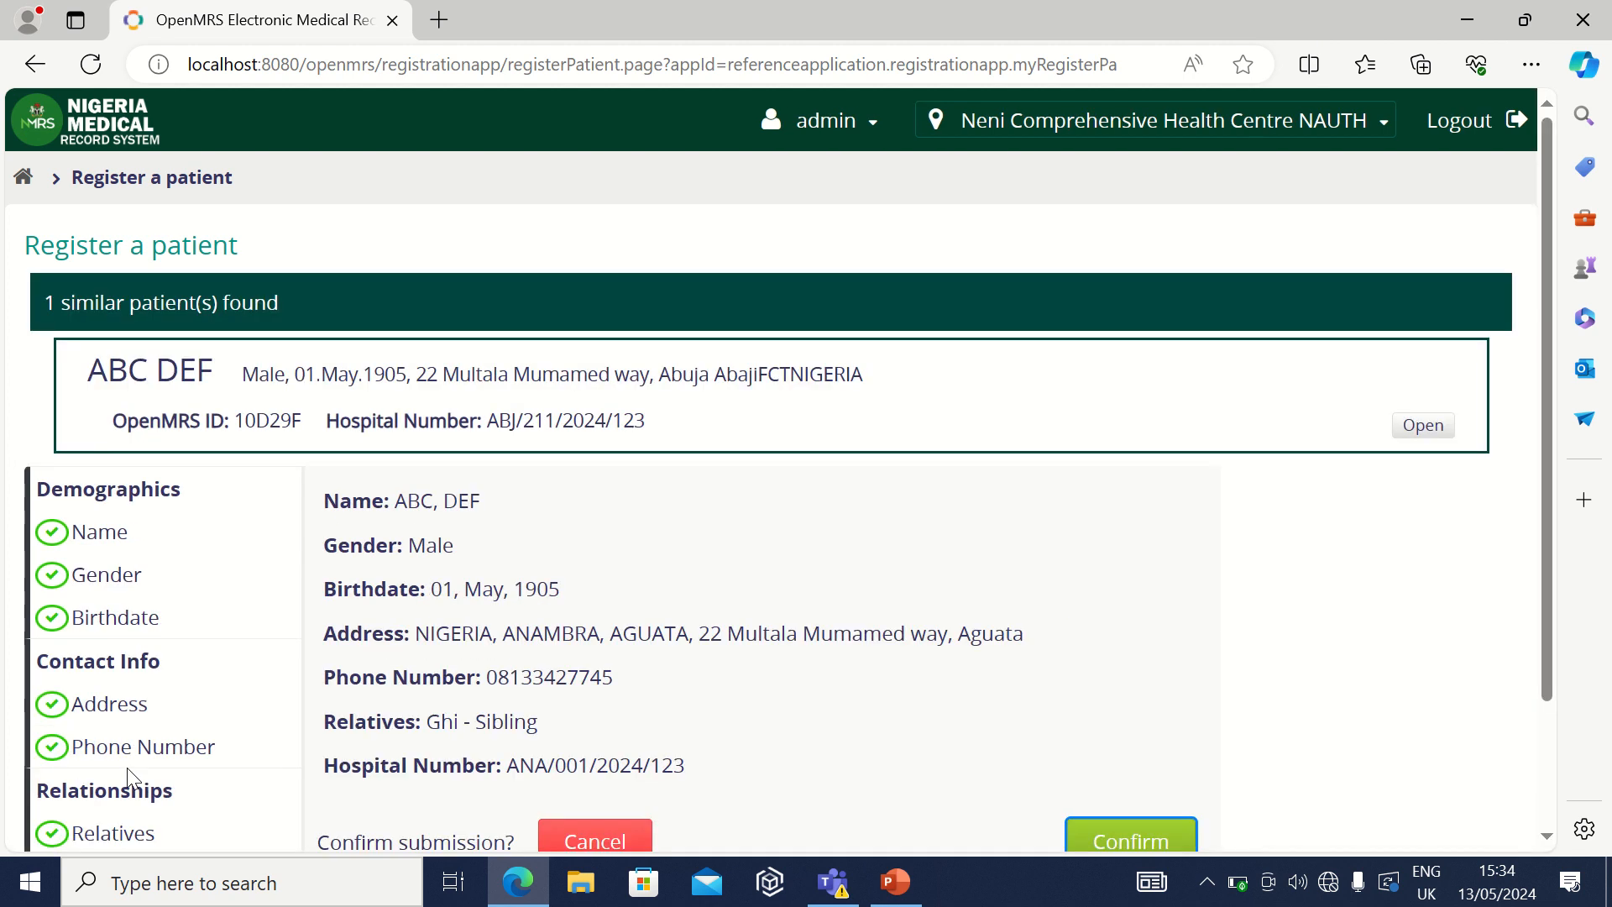
{"action": "scroll", "coordinate": [716, 627], "scroll_direction": "down", "scroll_amount": 2}
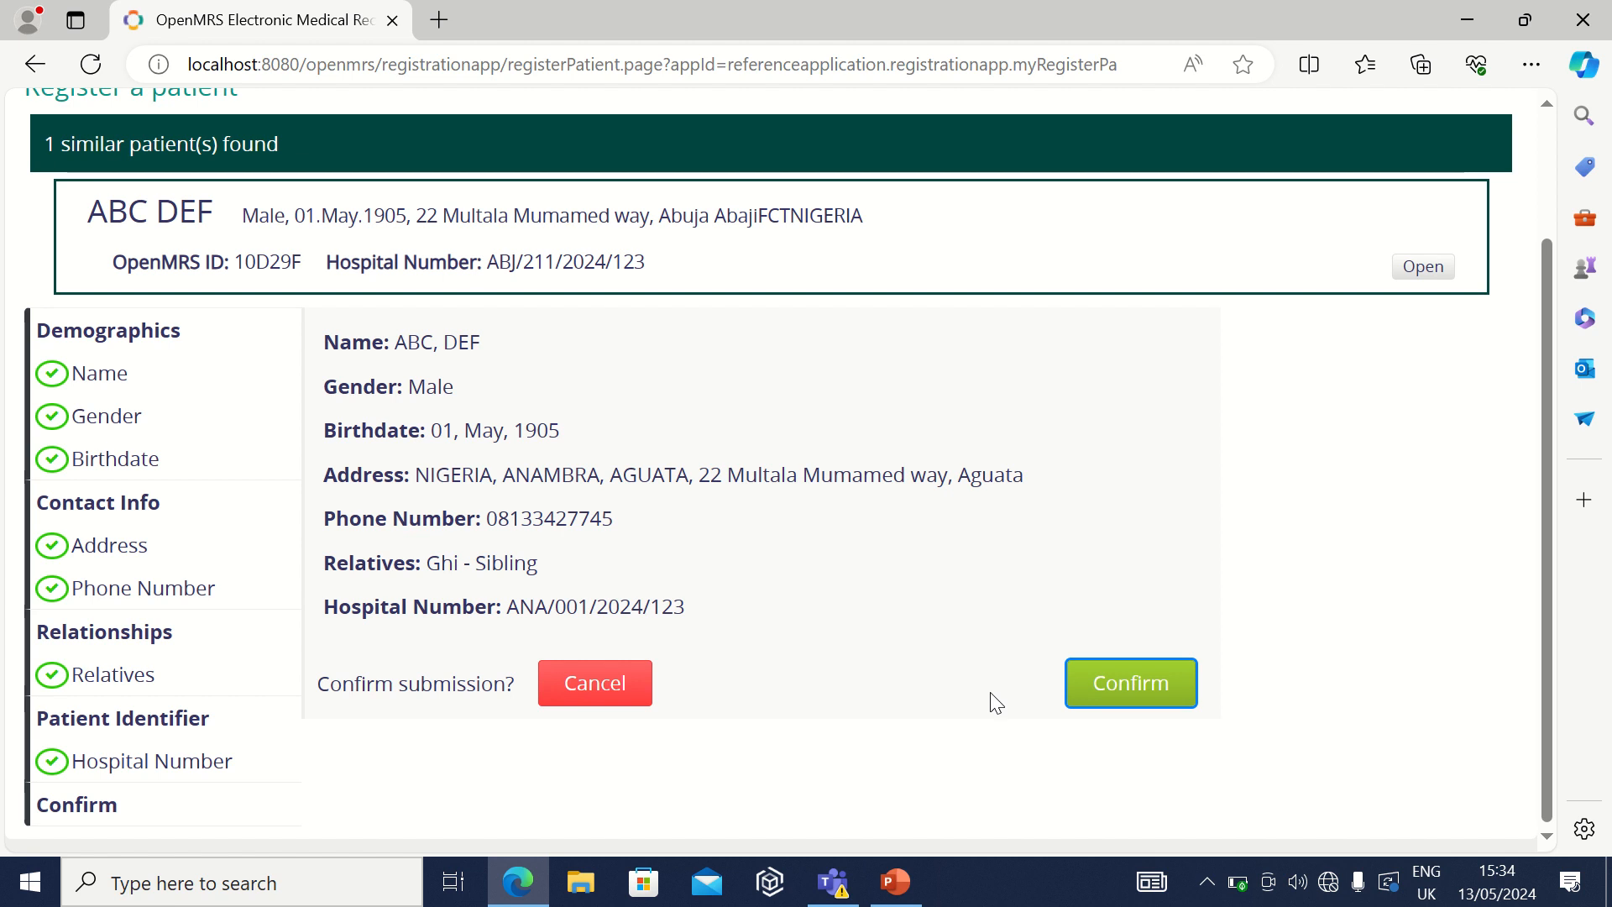
{"action": "left_click", "coordinate": [1152, 692]}
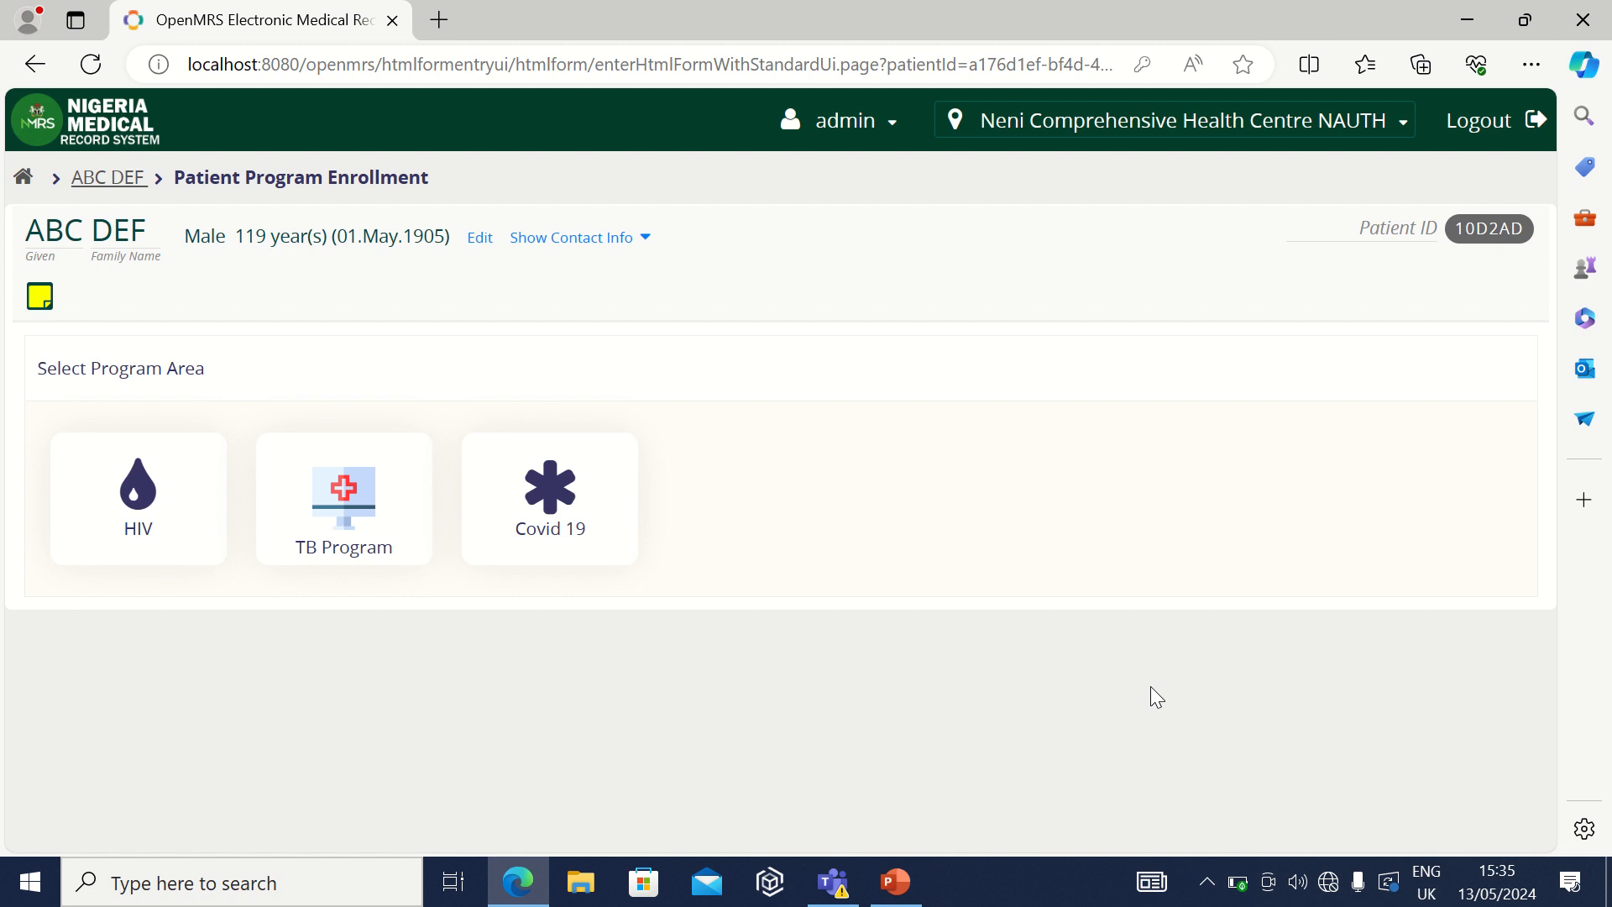
Step: Peek at the empty note and contact info, then open the patient's Demographics edit form
{"action": "left_click", "coordinate": [39, 302]}
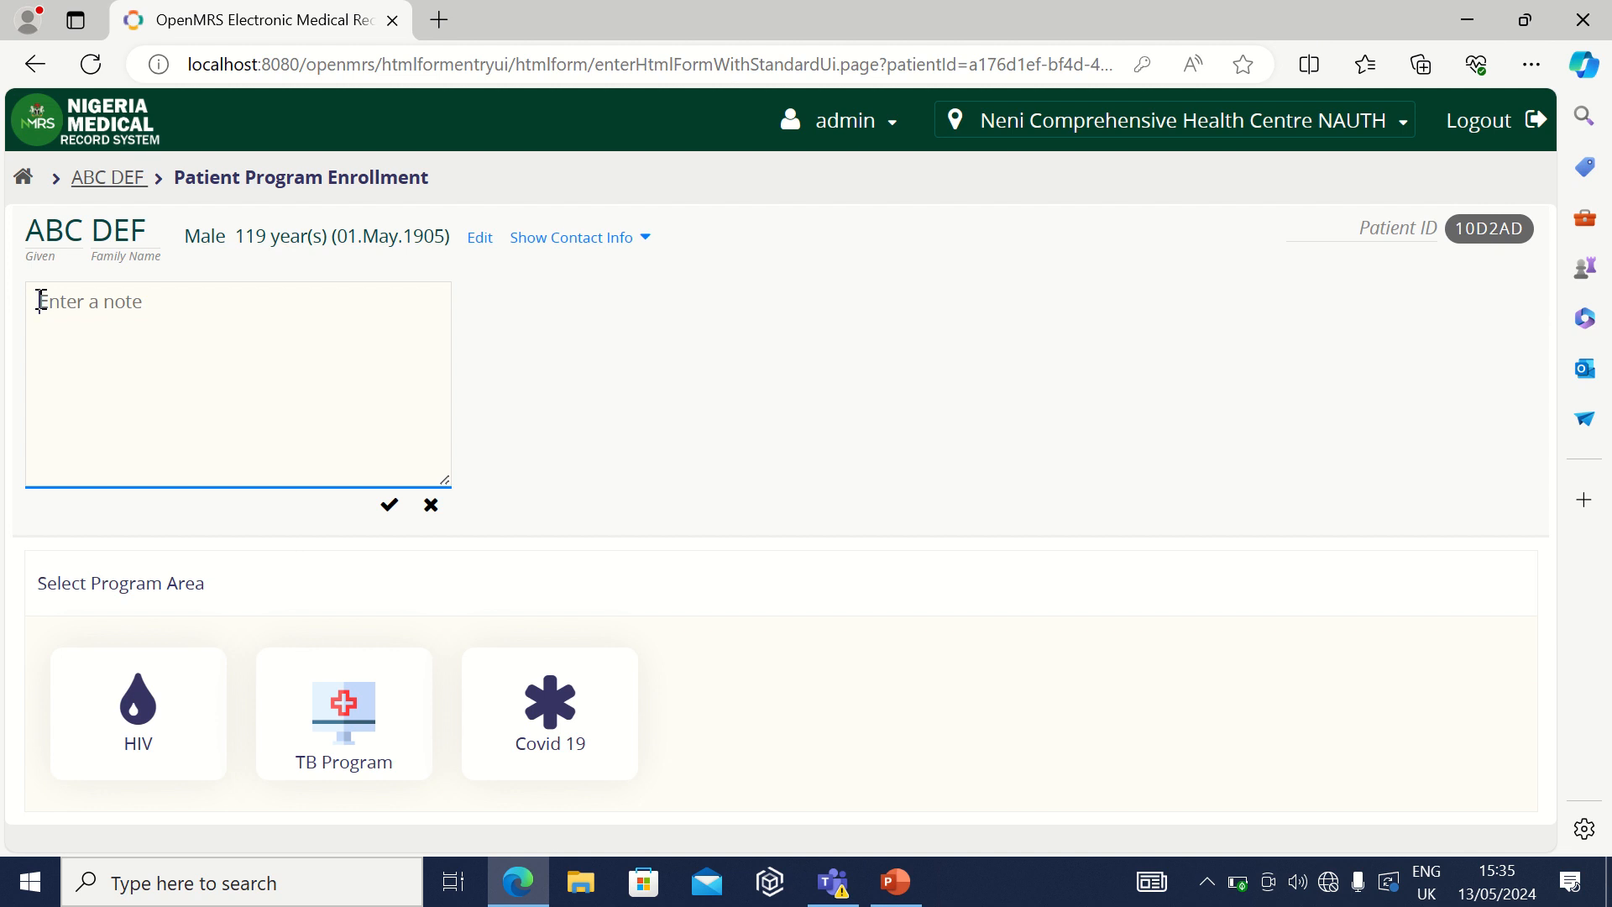
{"action": "left_click", "coordinate": [532, 373]}
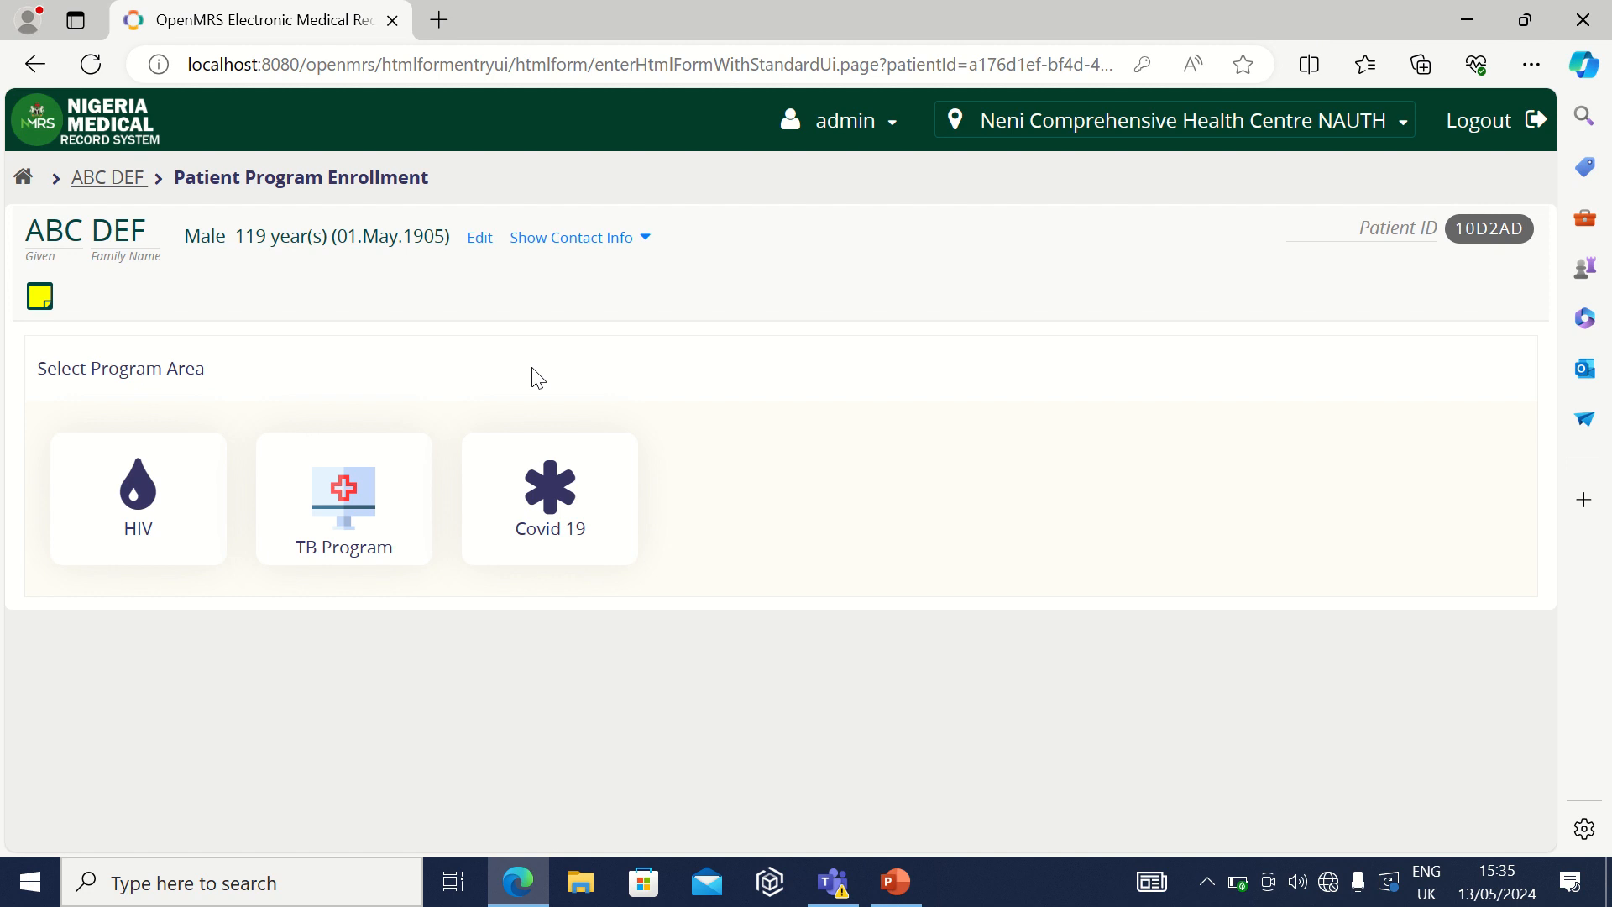
{"action": "left_click", "coordinate": [588, 248]}
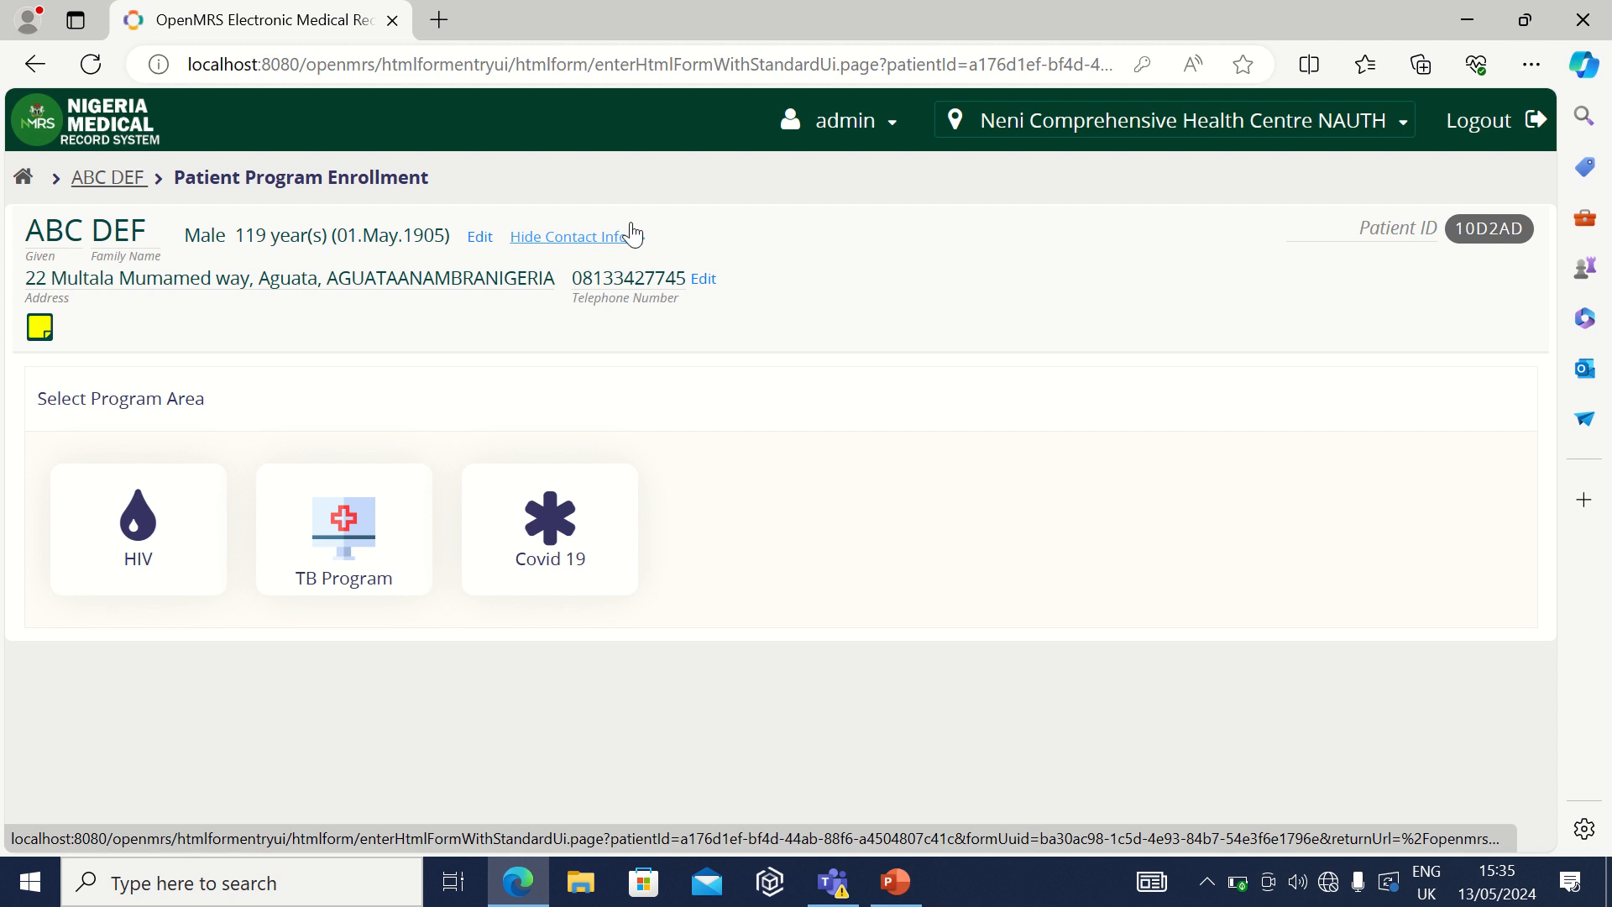
{"action": "left_click", "coordinate": [565, 242]}
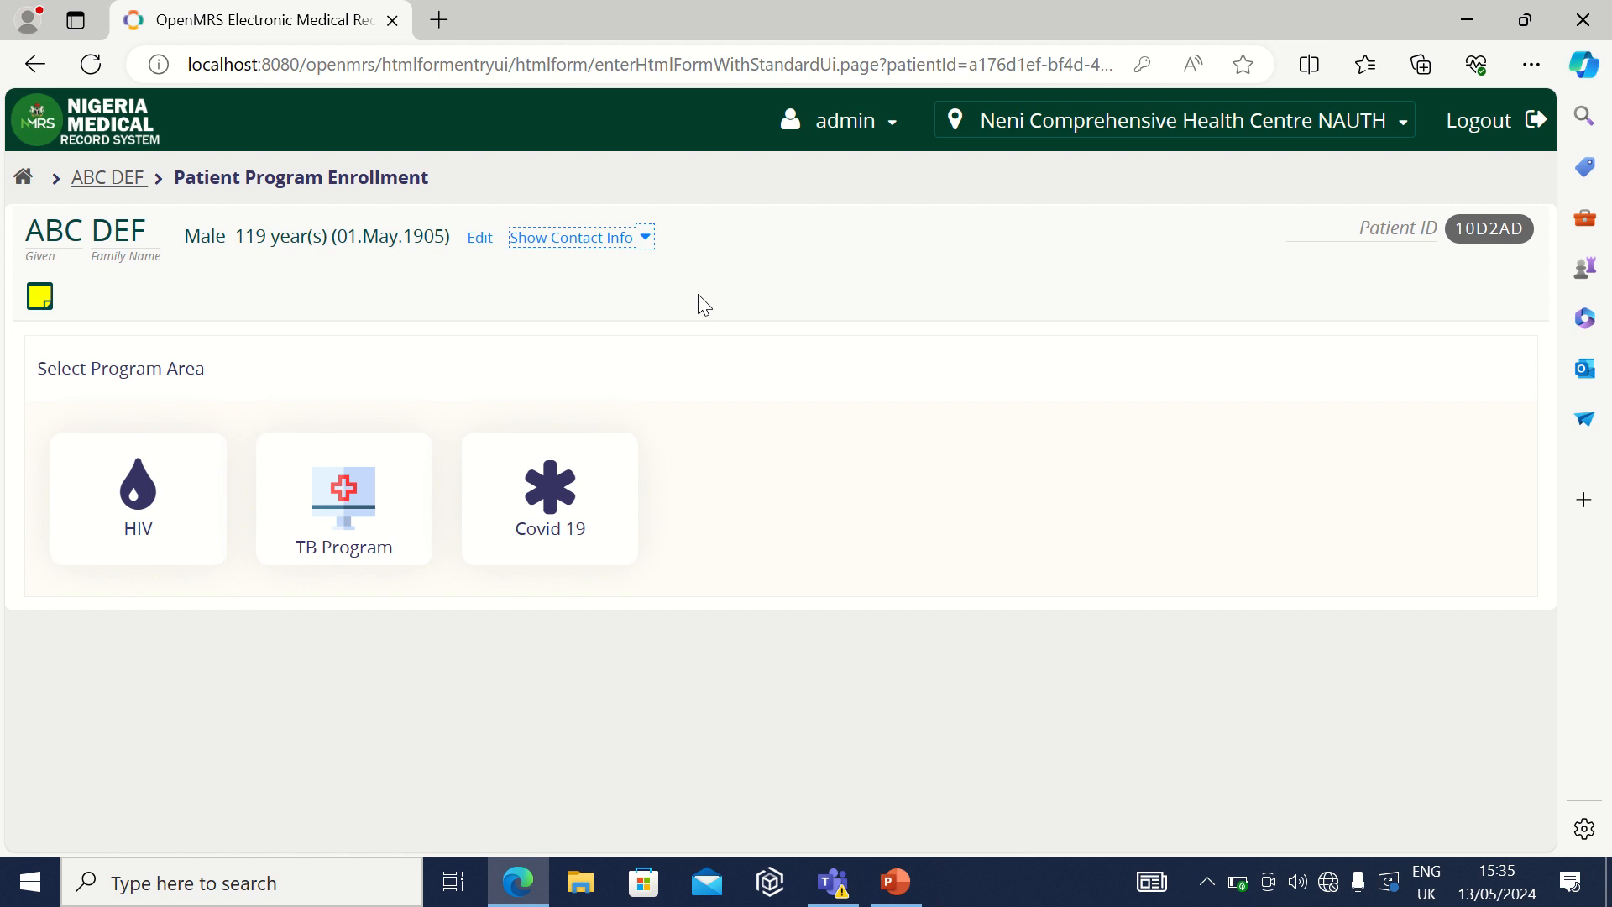
{"action": "left_click", "coordinate": [481, 239]}
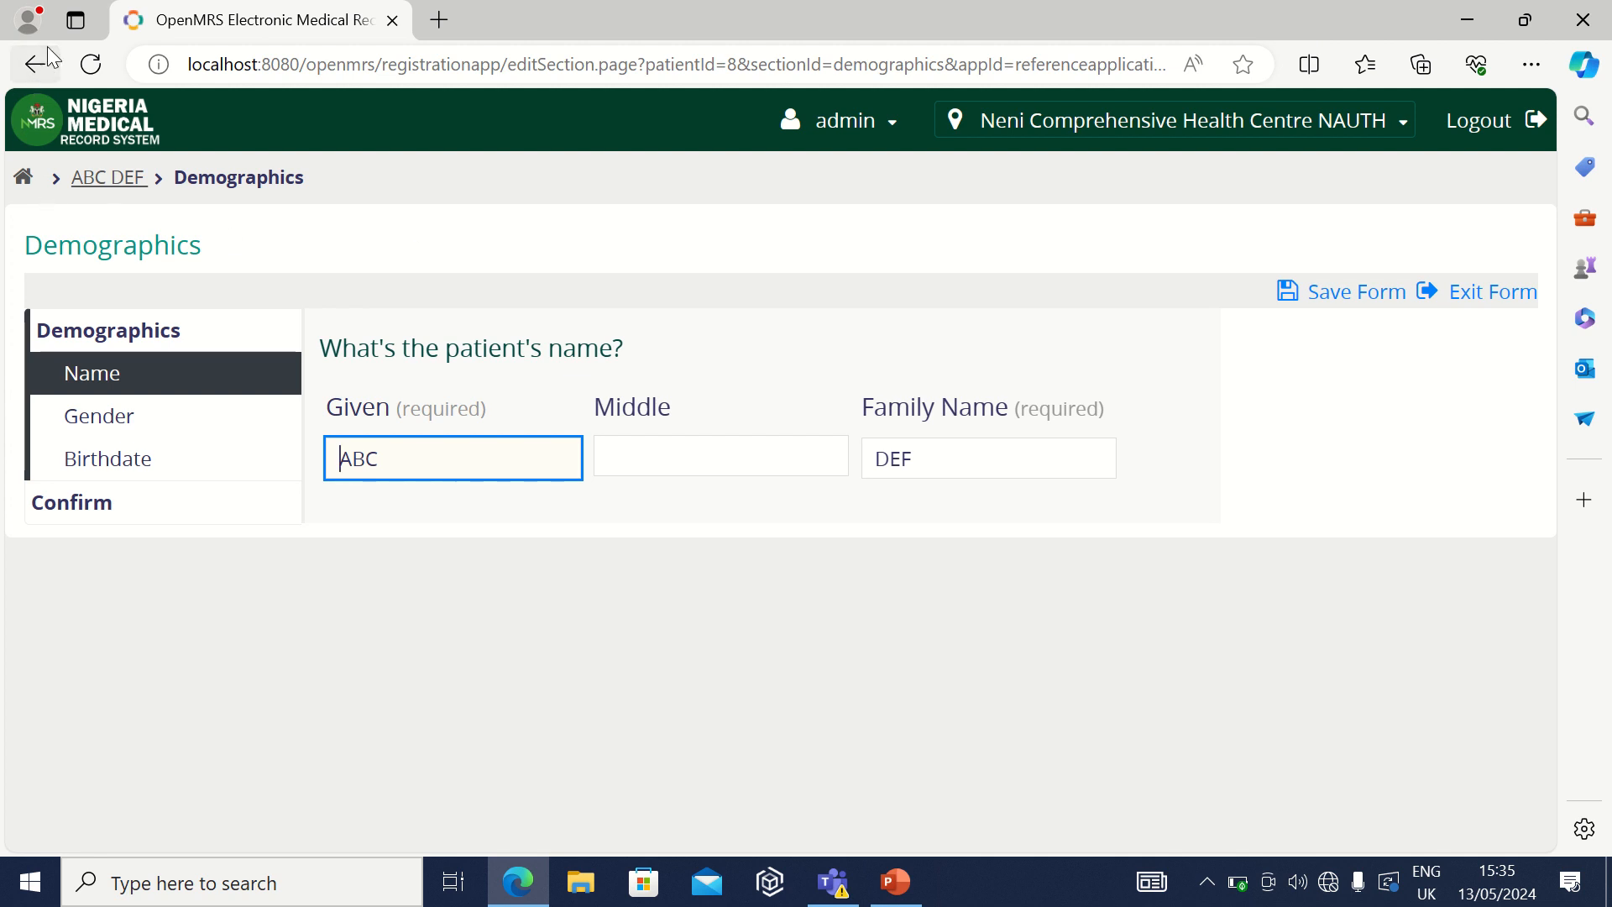
Step: Go back to the Program Enrollment page offering HIV, TB Program and Covid 19 areas
{"action": "left_click", "coordinate": [28, 74]}
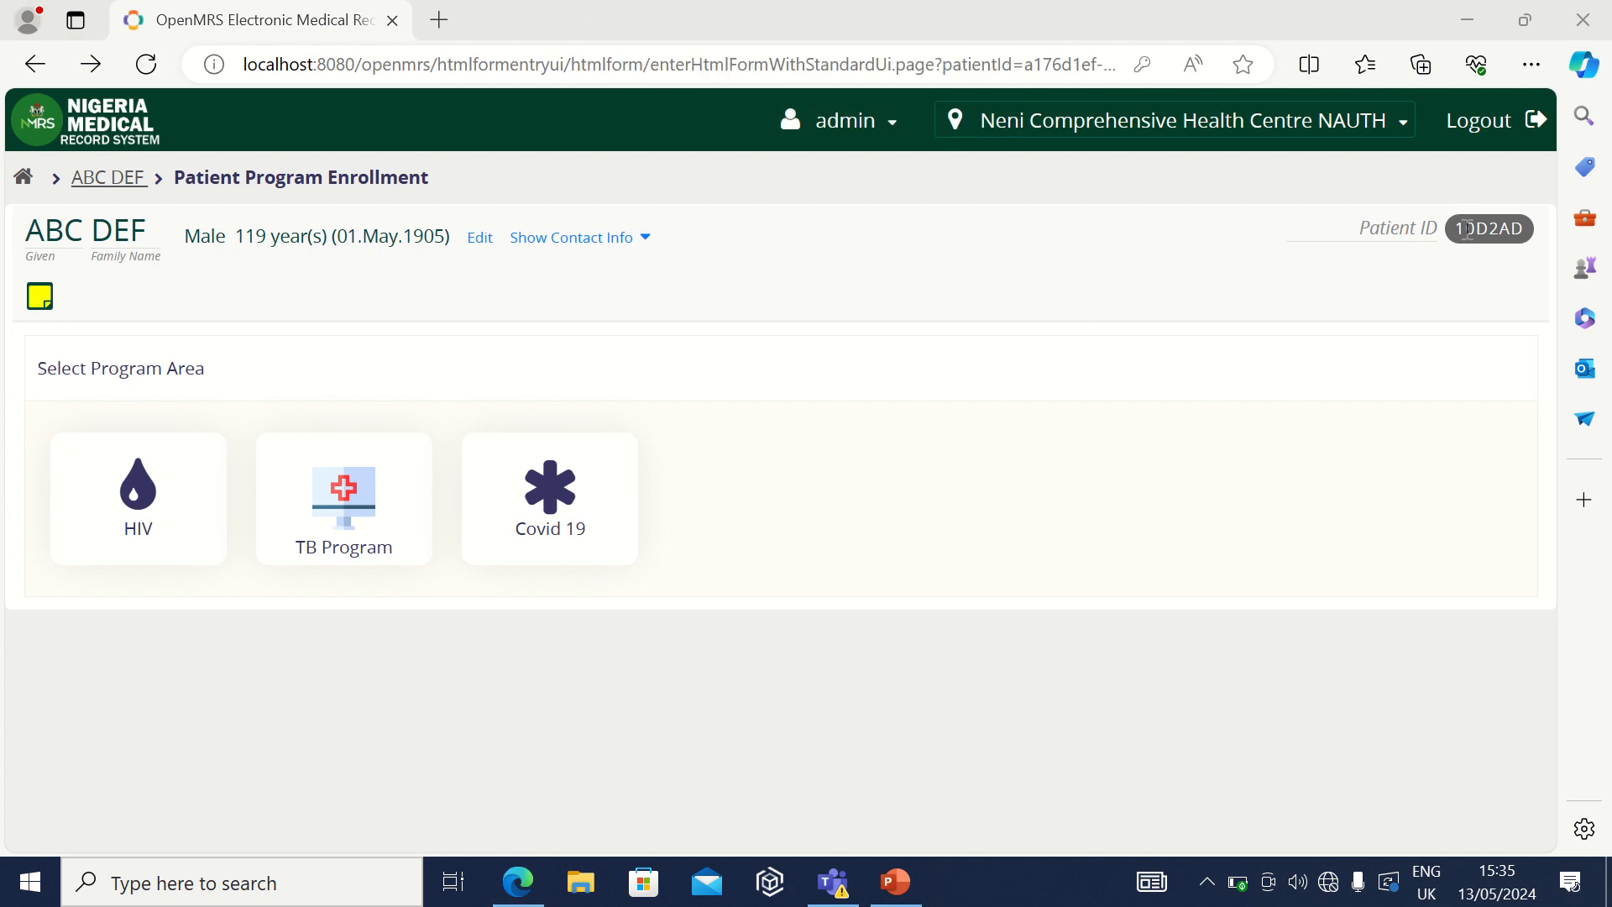
{"action": "left_click_drag", "start_coordinate": [1461, 229], "coordinate": [1541, 223]}
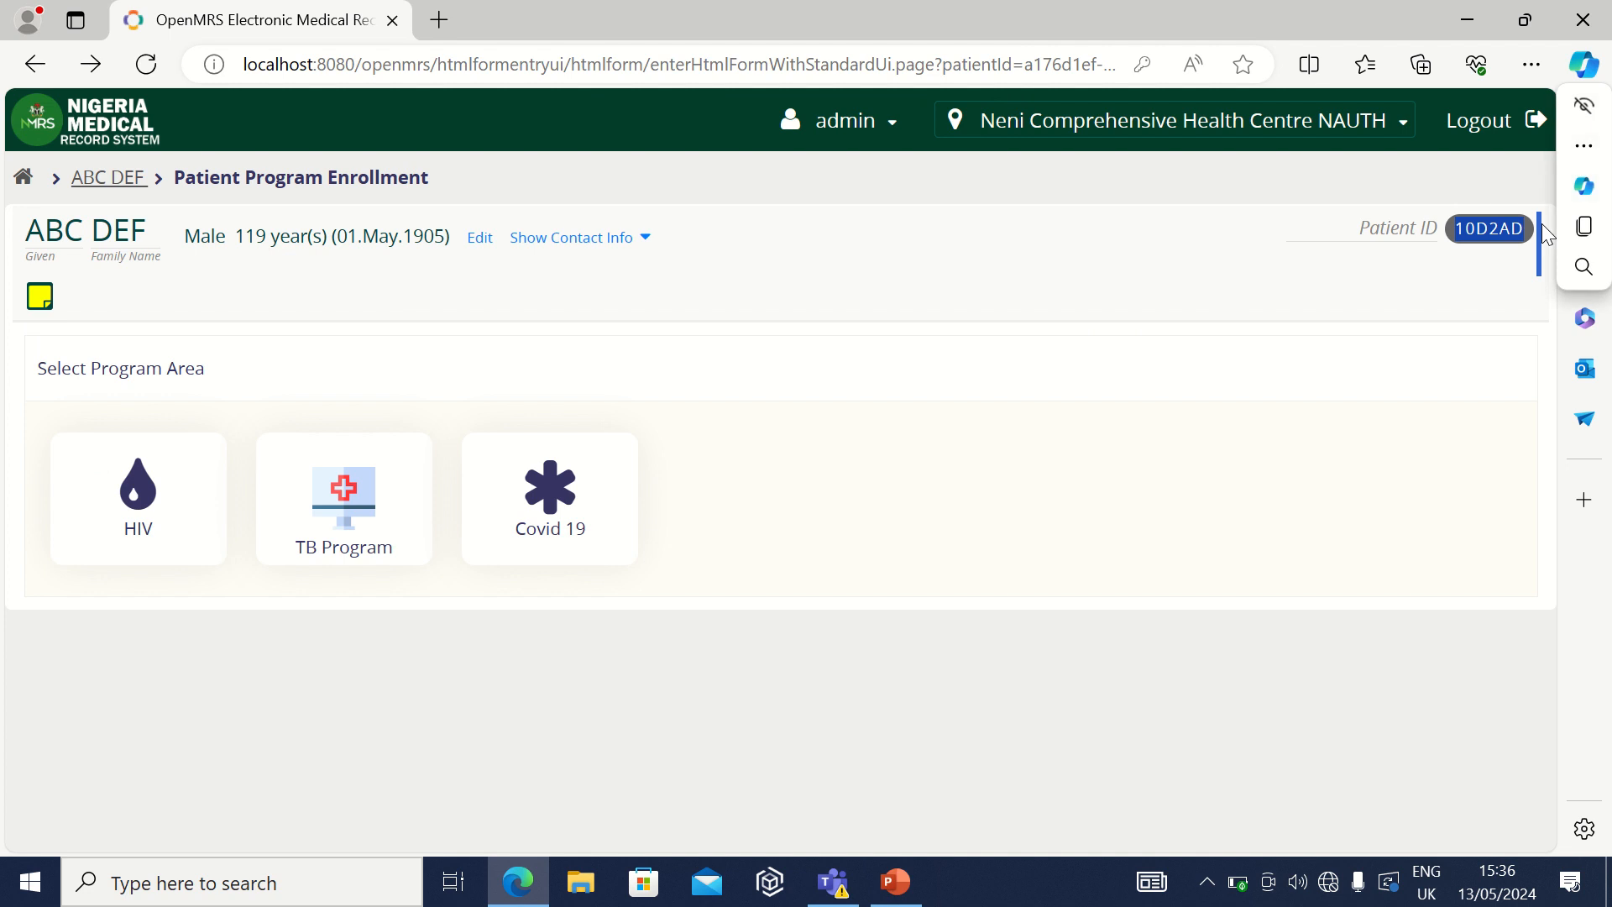
{"action": "left_click", "coordinate": [849, 277]}
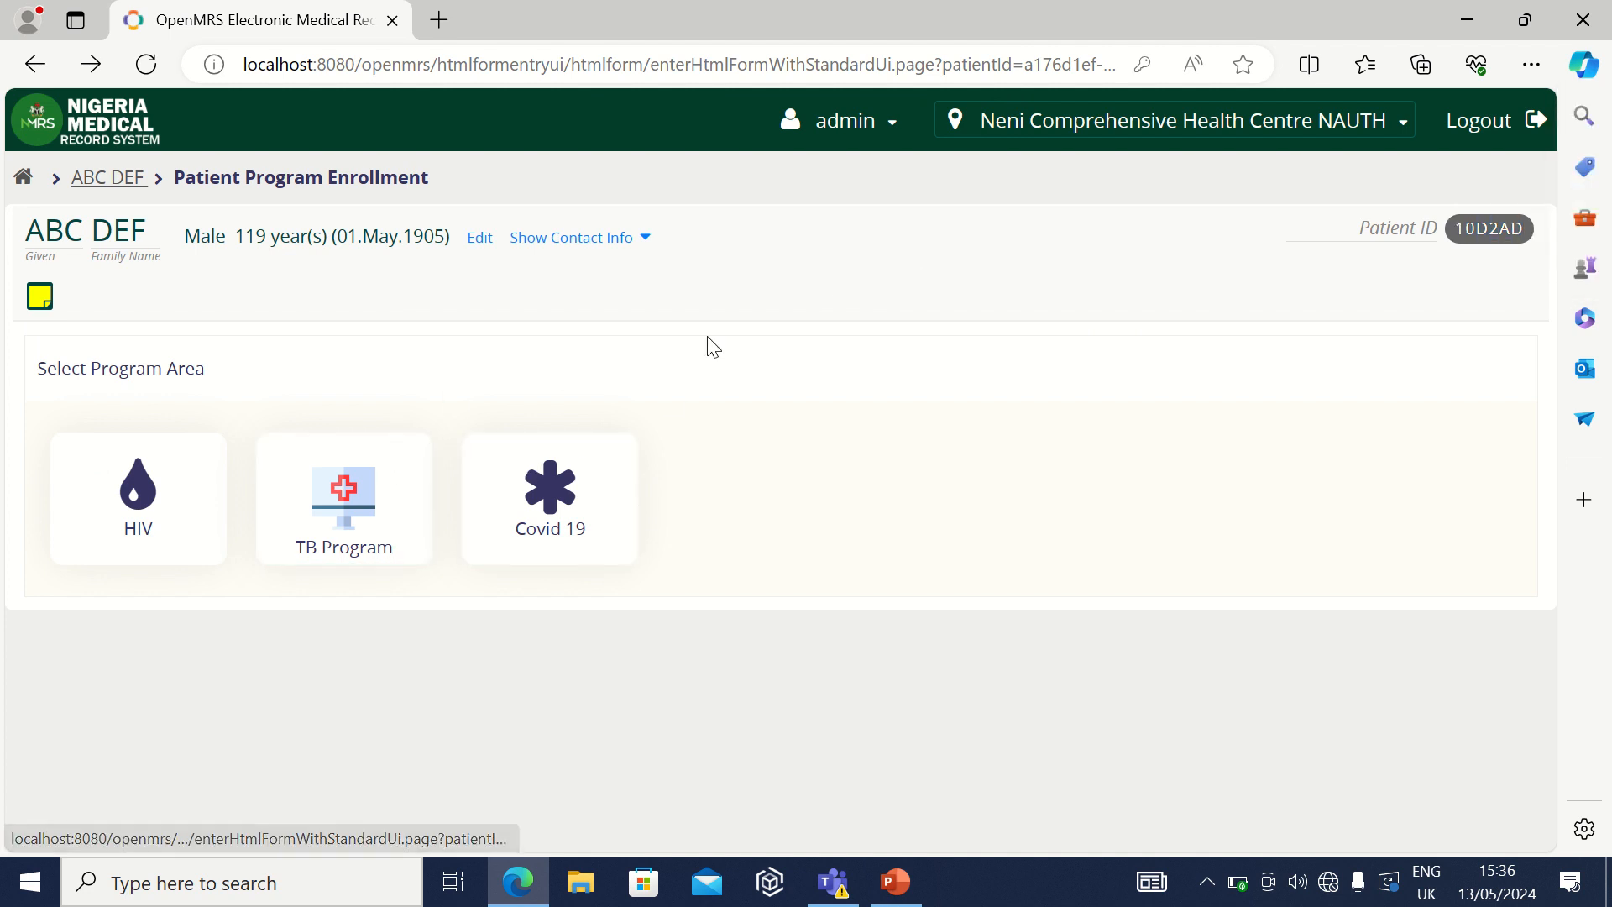
Step: Choose the HIV program area to reach its HTS, ART, Recency and HEI options
{"action": "left_click", "coordinate": [134, 539]}
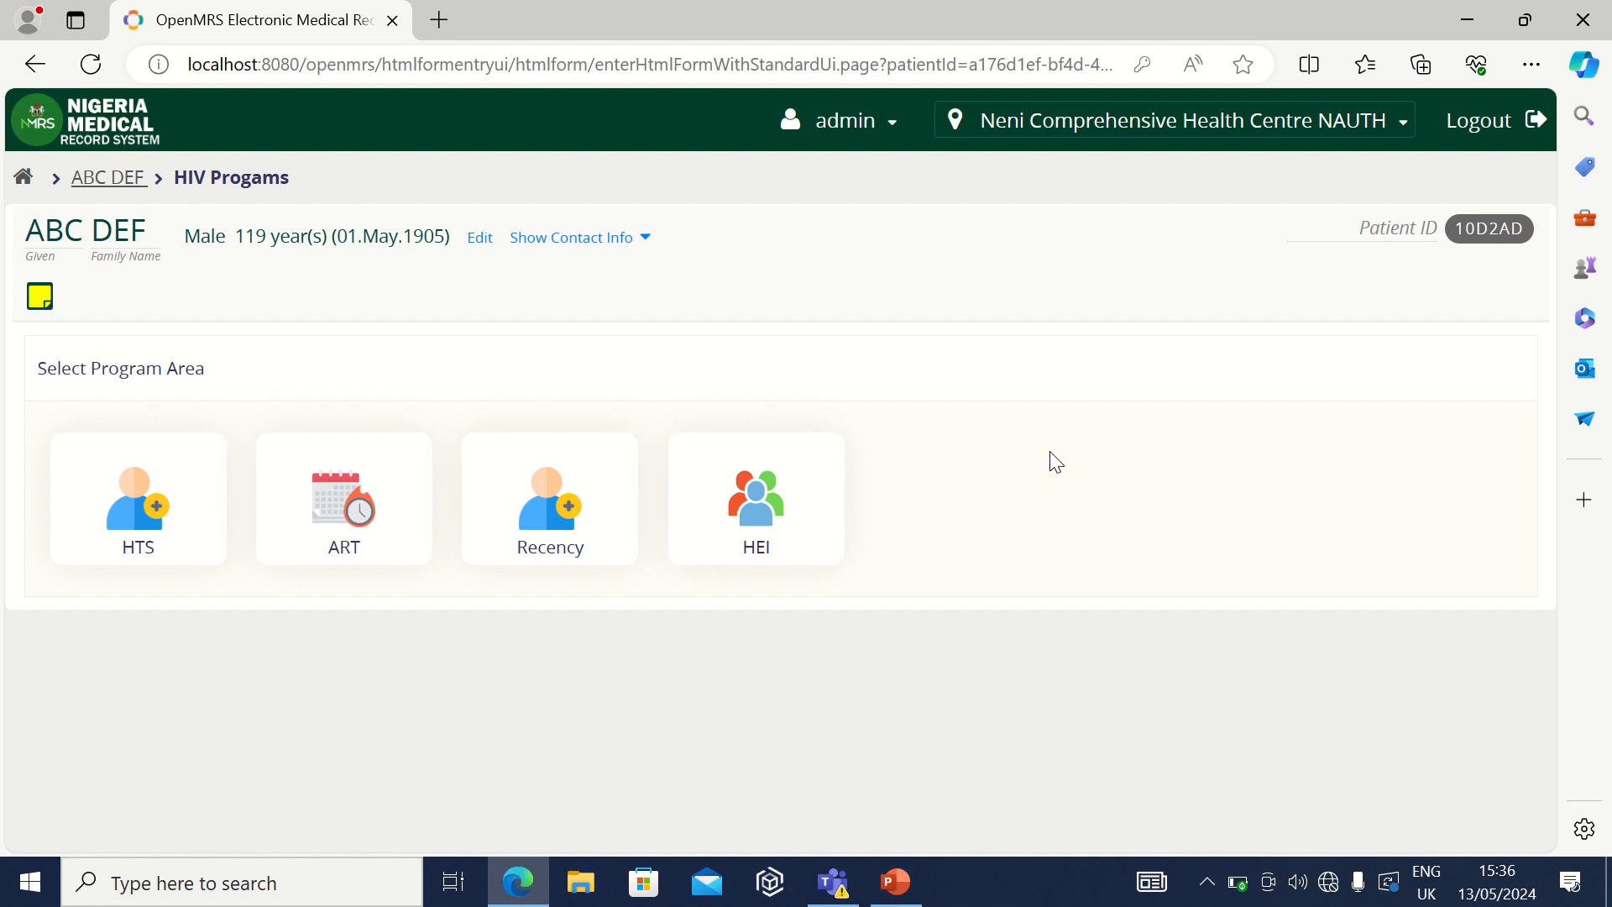
{"action": "mouse_move", "coordinate": [487, 9]}
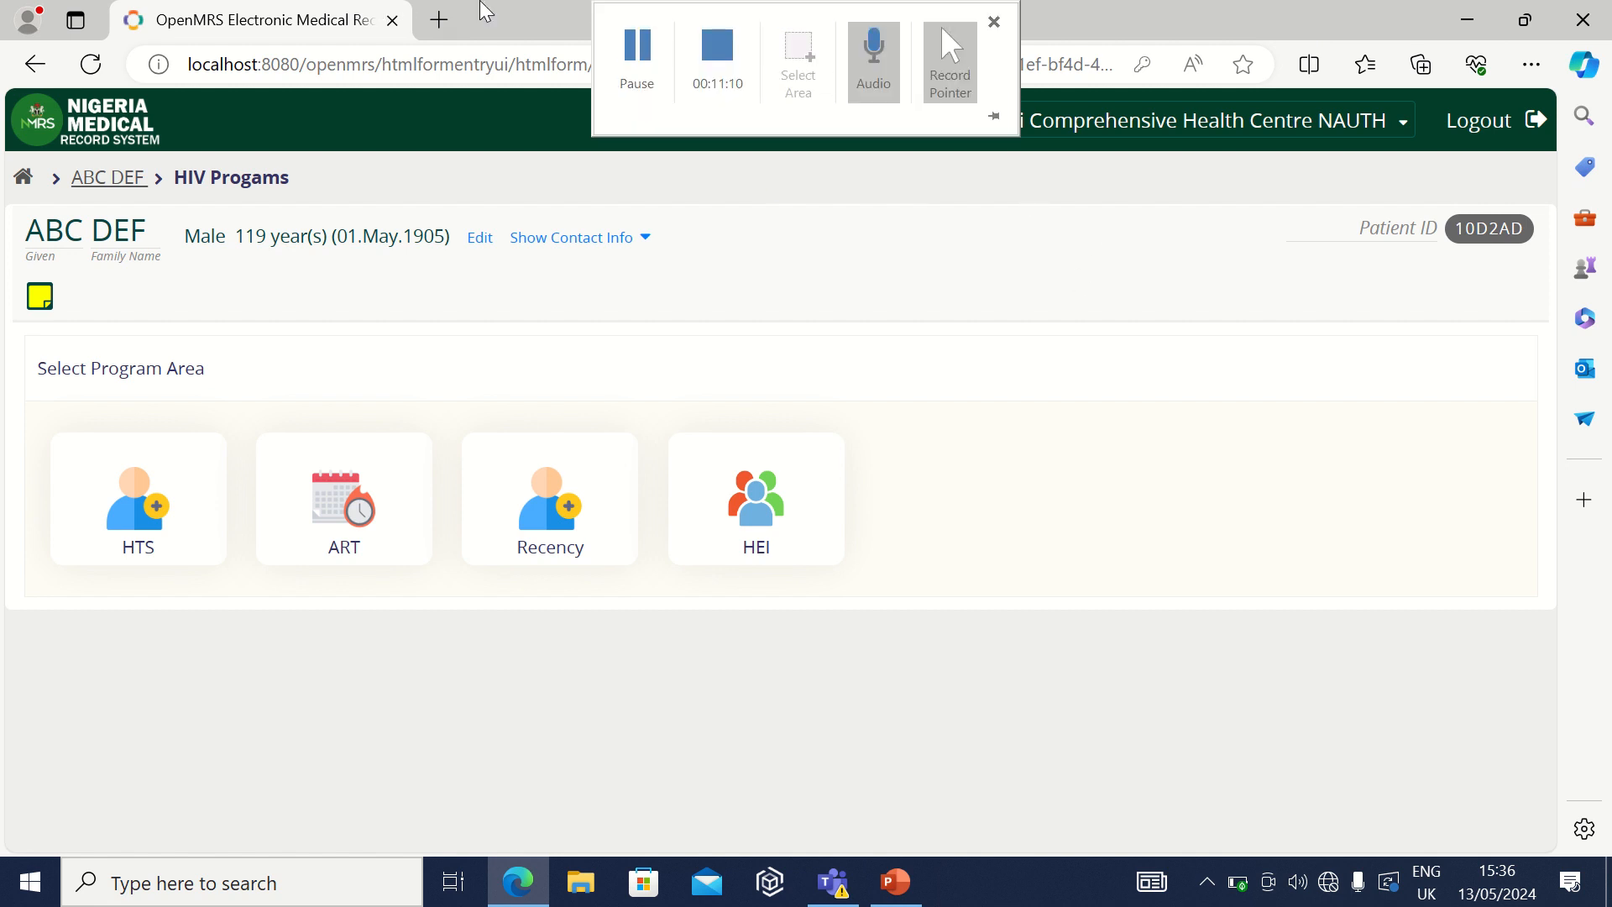
{"action": "left_click", "coordinate": [628, 80]}
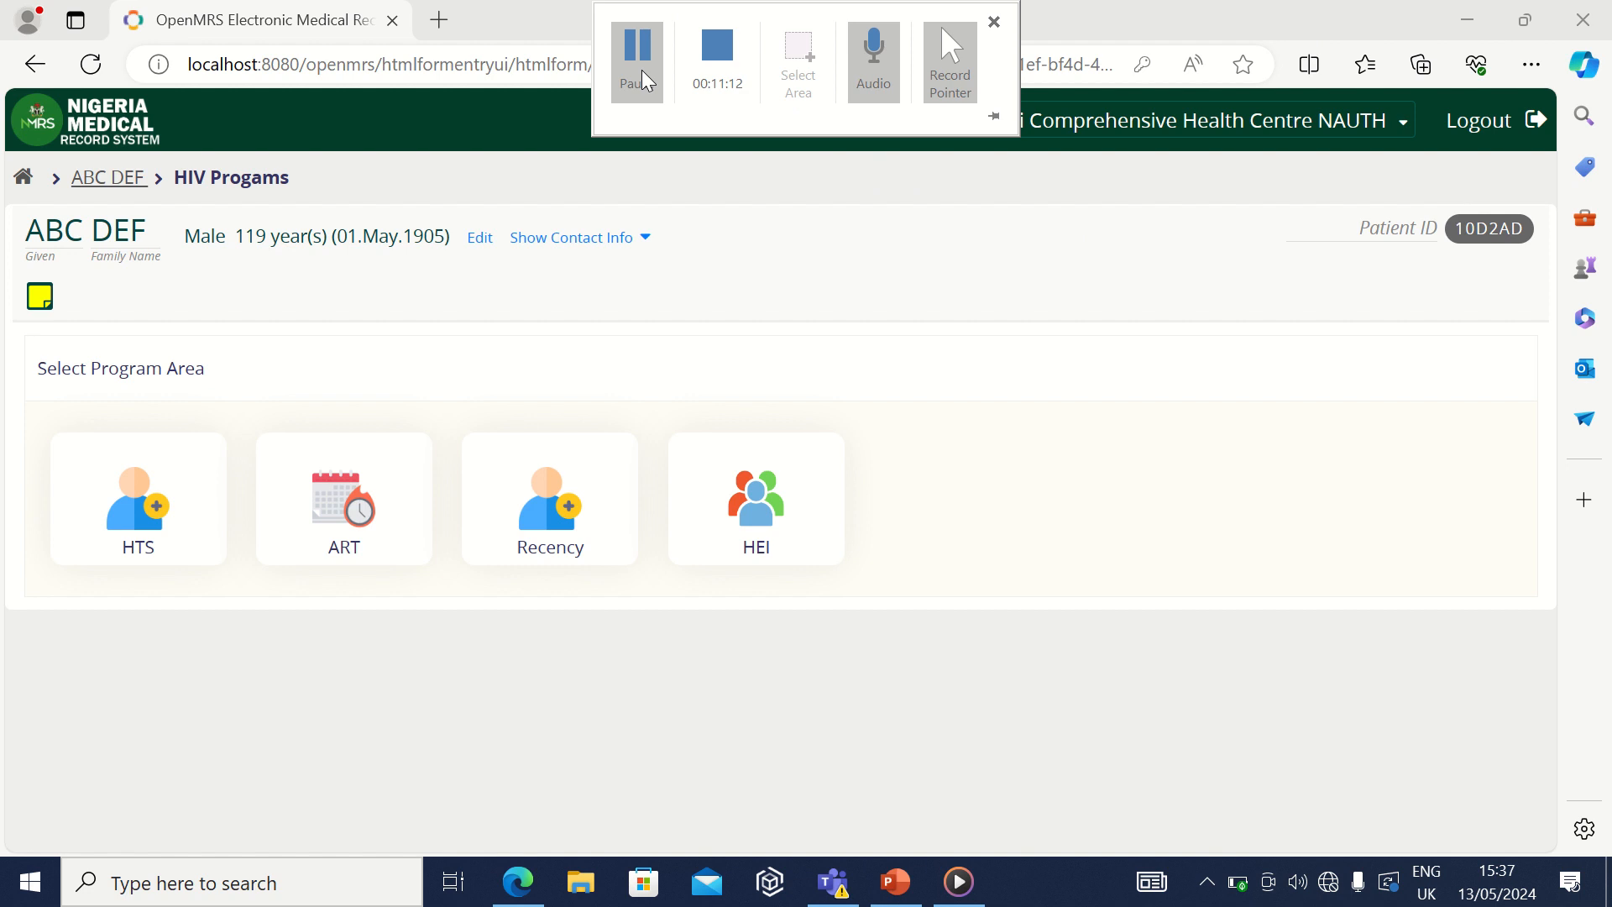